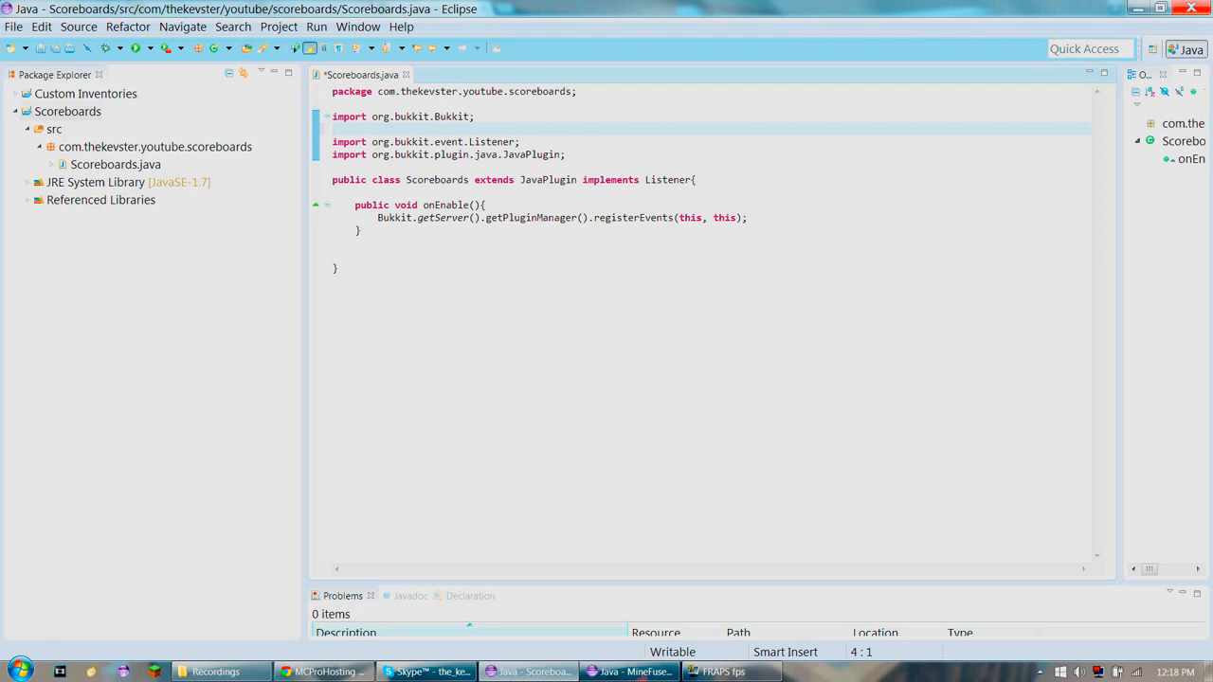
Remove the blank line below the Bukkit import and open empty lines after onEnable
key("Up")
key("Delete")
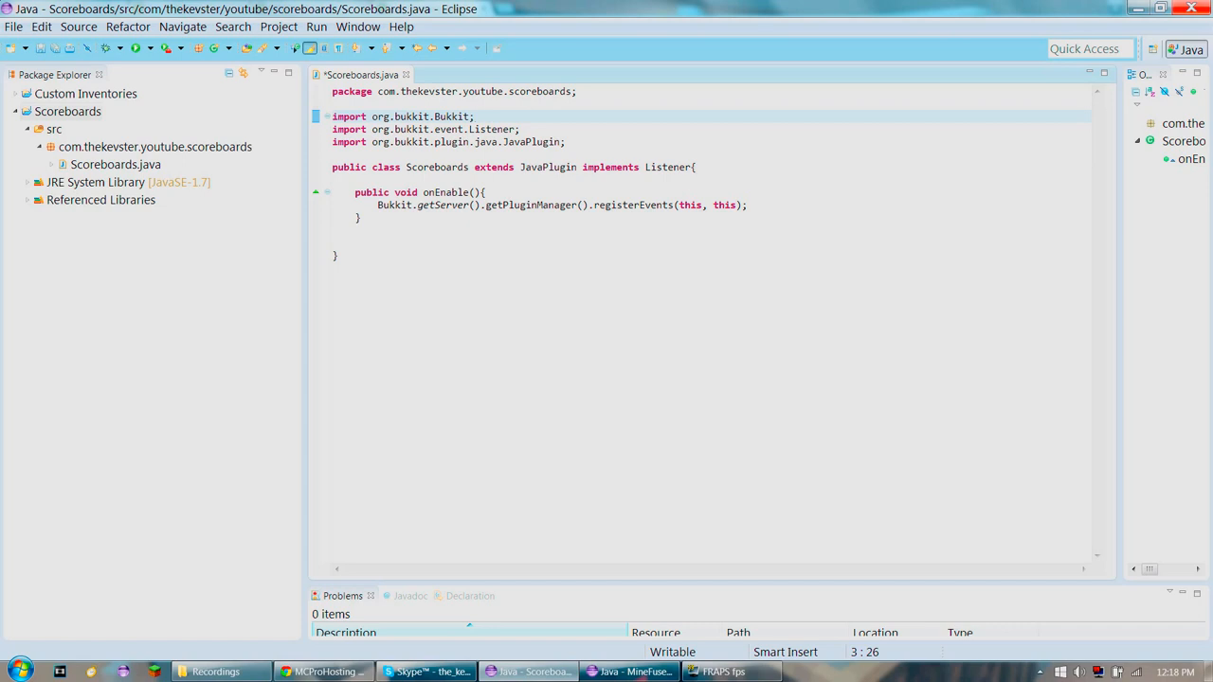
left_click(568, 217)
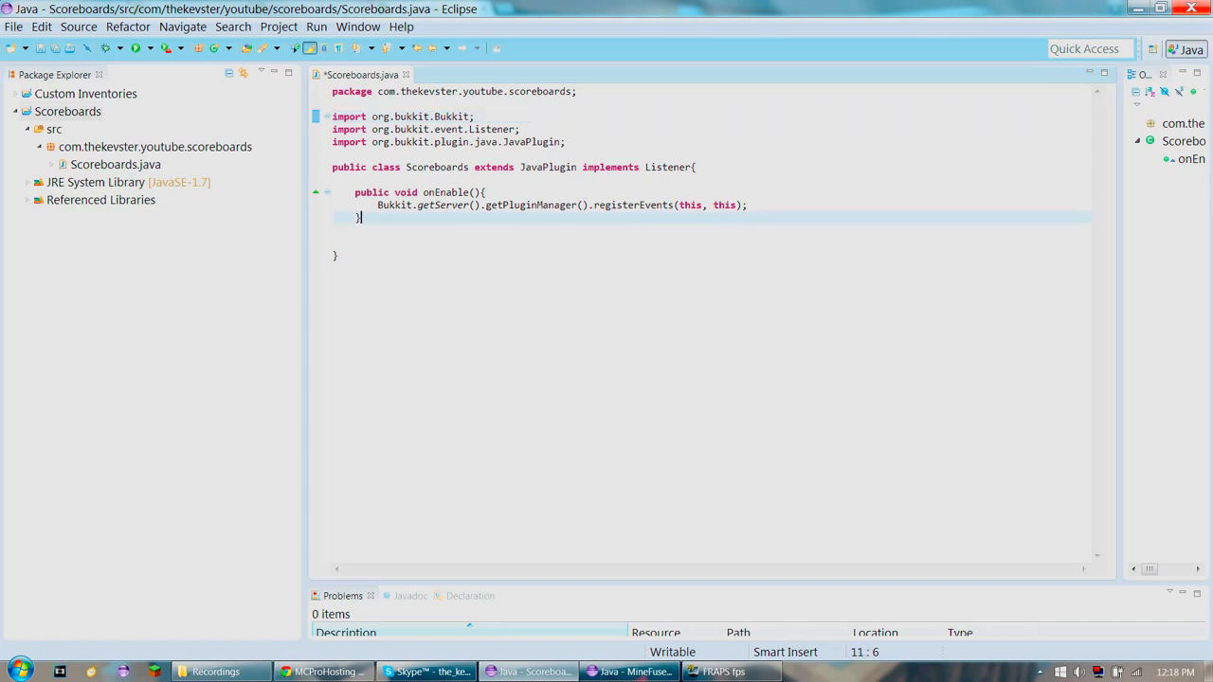
key("Return")
key("Return")
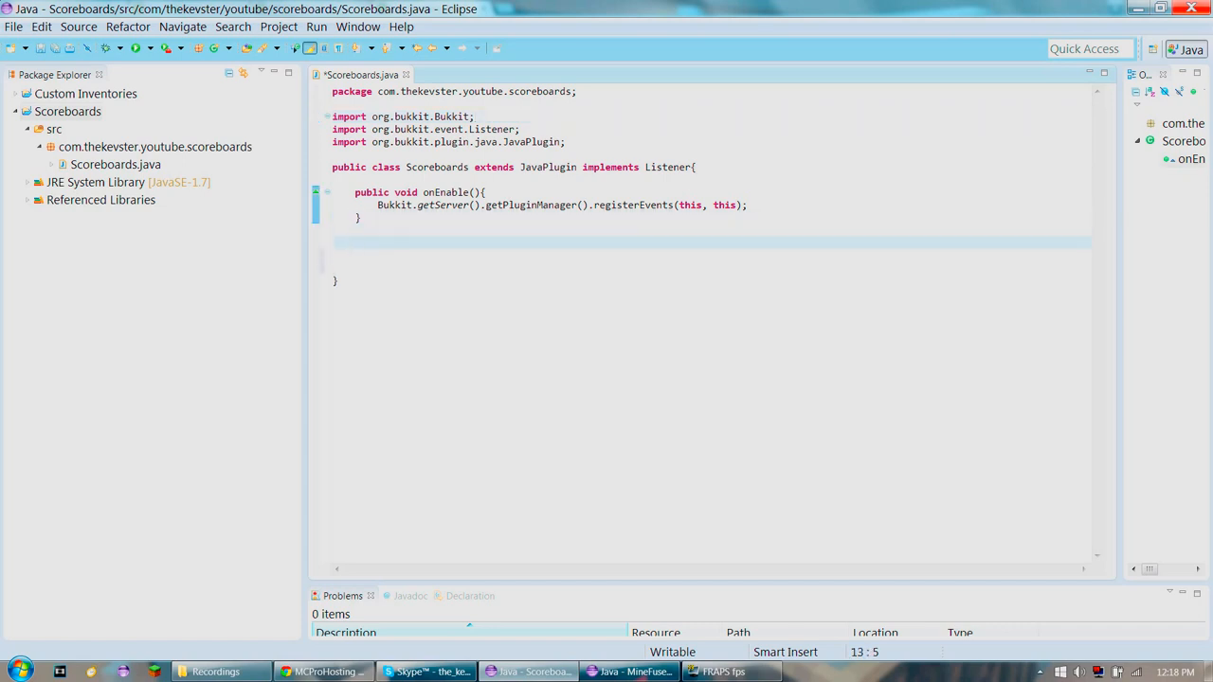
type("@E")
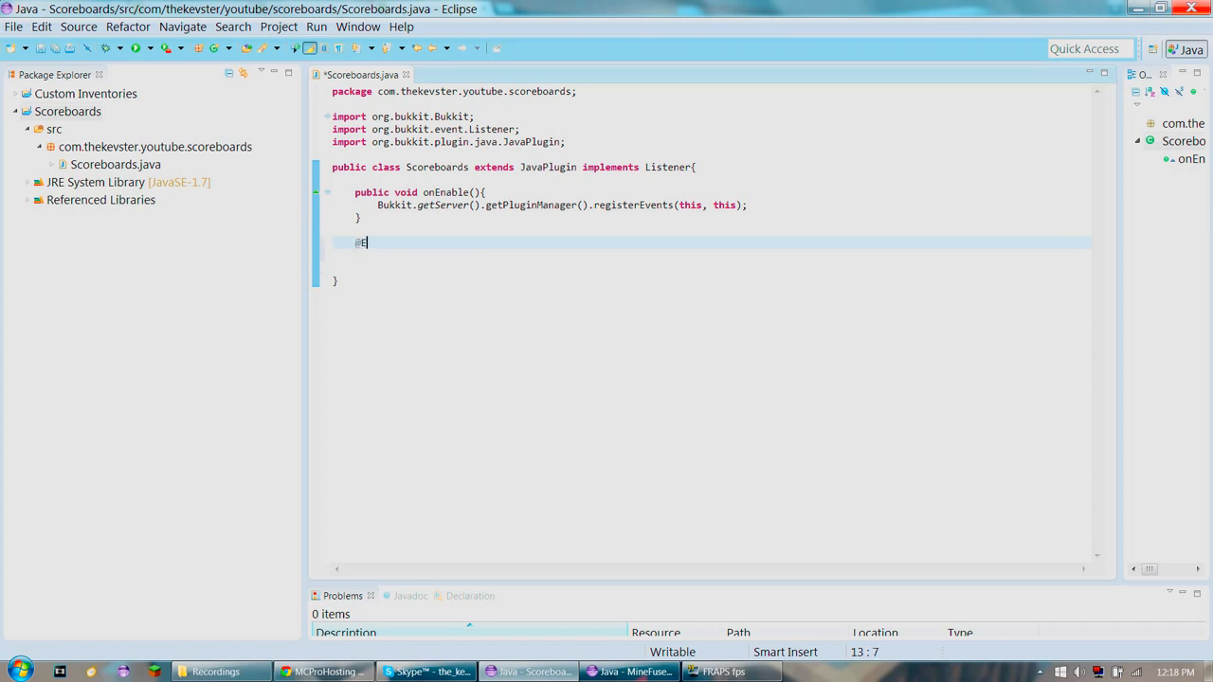
type("ventHandler")
key("Return")
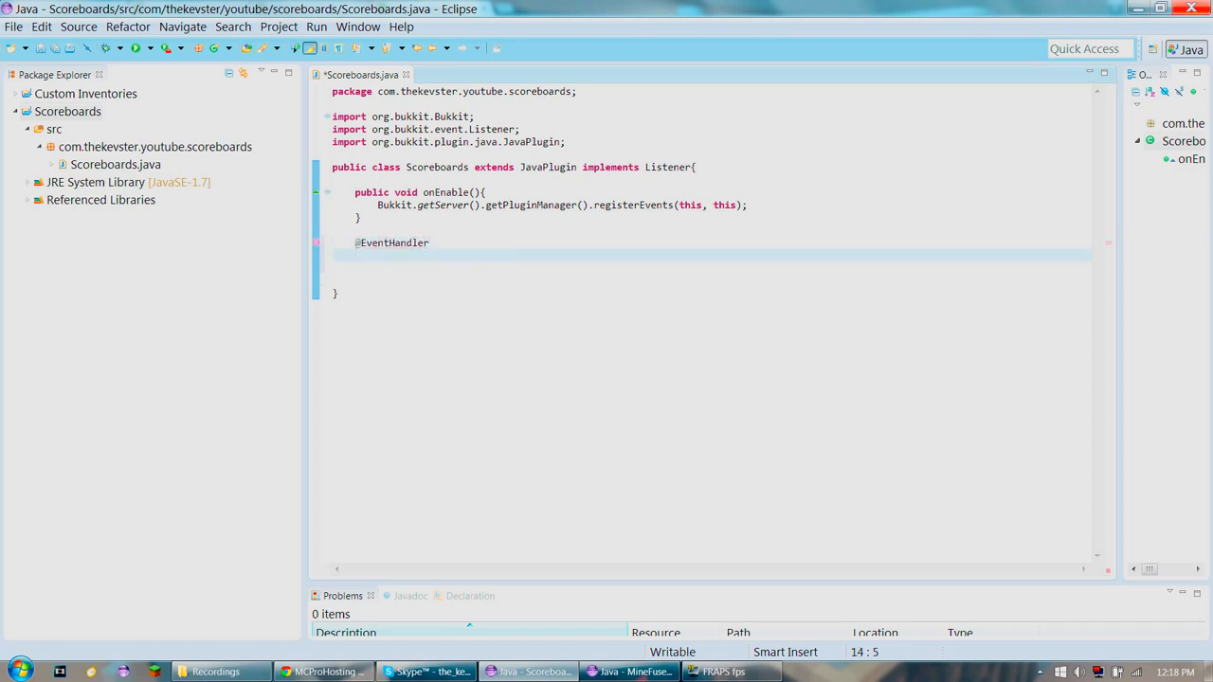
type("pub")
type("lic ")
type("vod on")
key("BackSpace")
key("BackSpace")
key("BackSpace")
key("BackSpace")
type("id on")
type("Join(Pla")
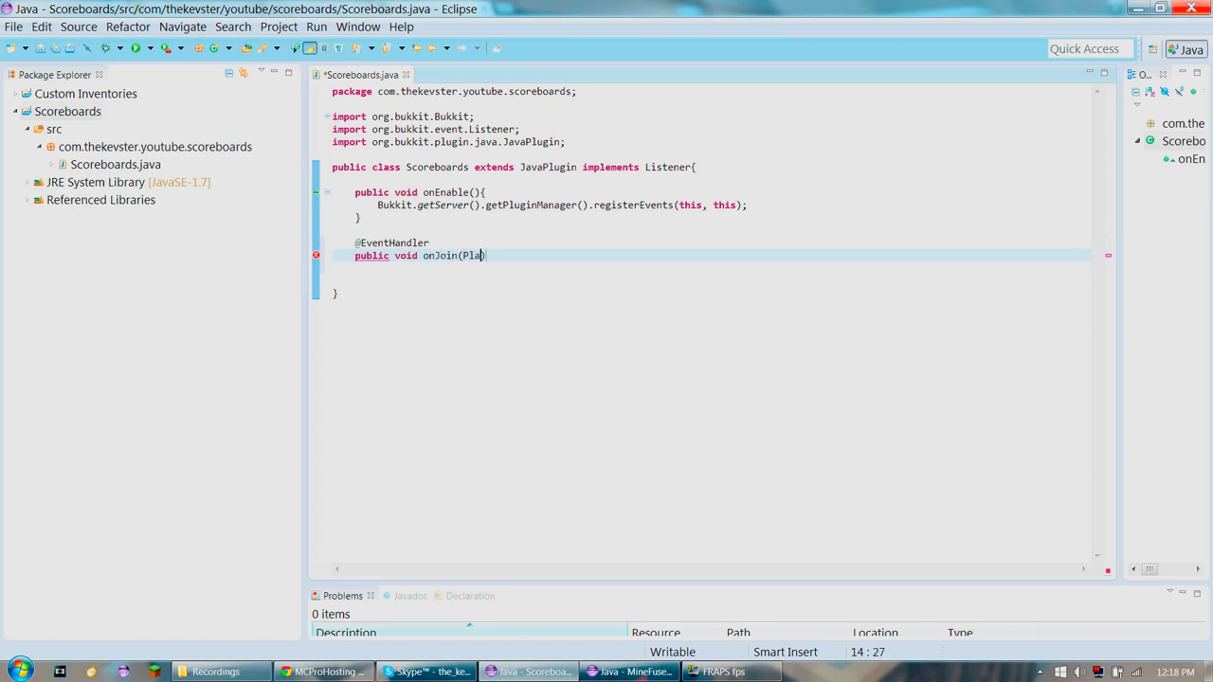
type("yerJoinEvent e")
type("){")
key("Return")
key("ctrl+shift+o")
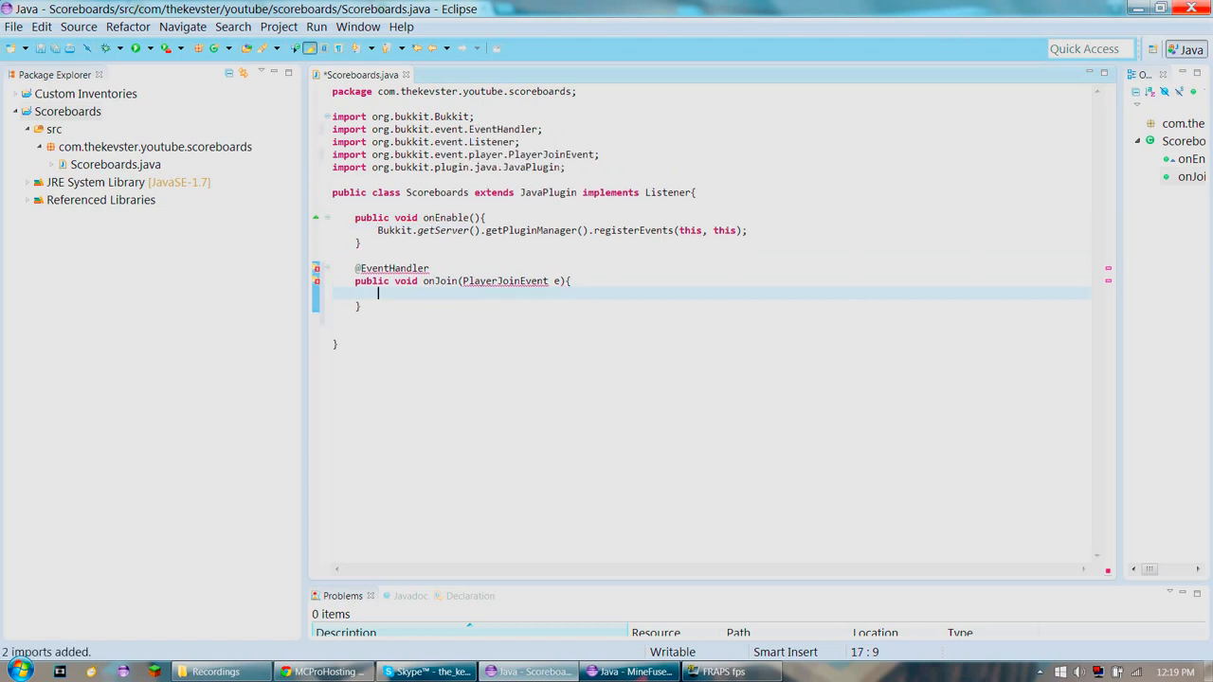
key("Down")
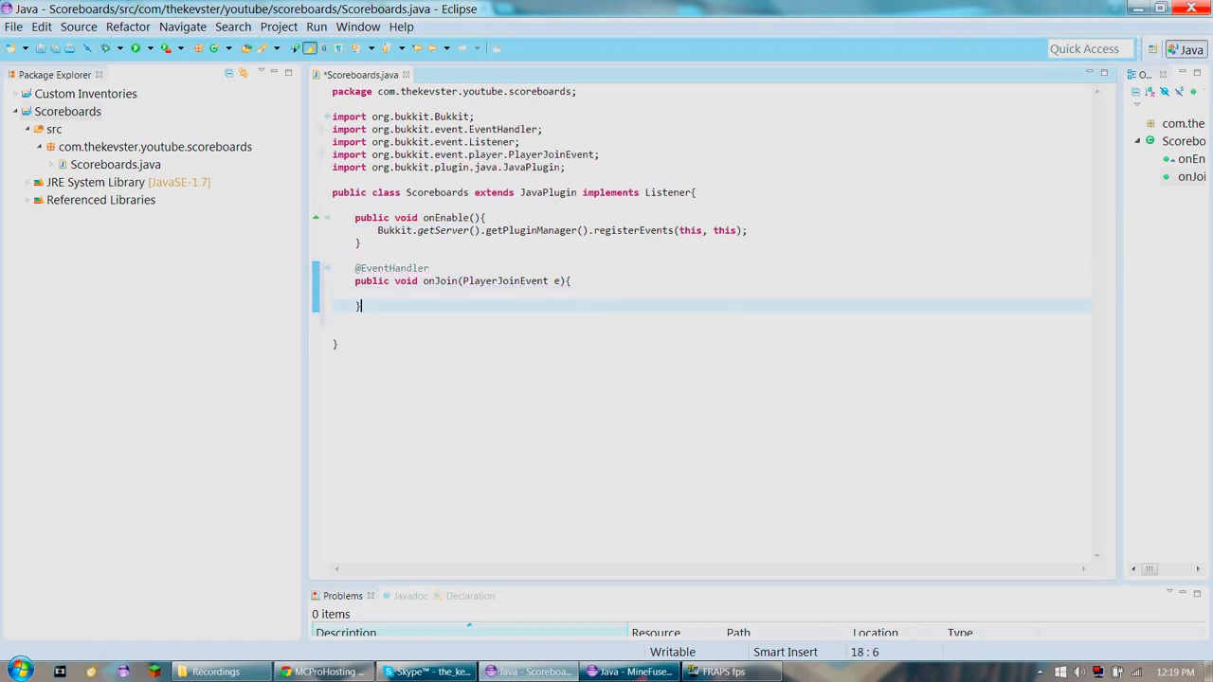
key("Up")
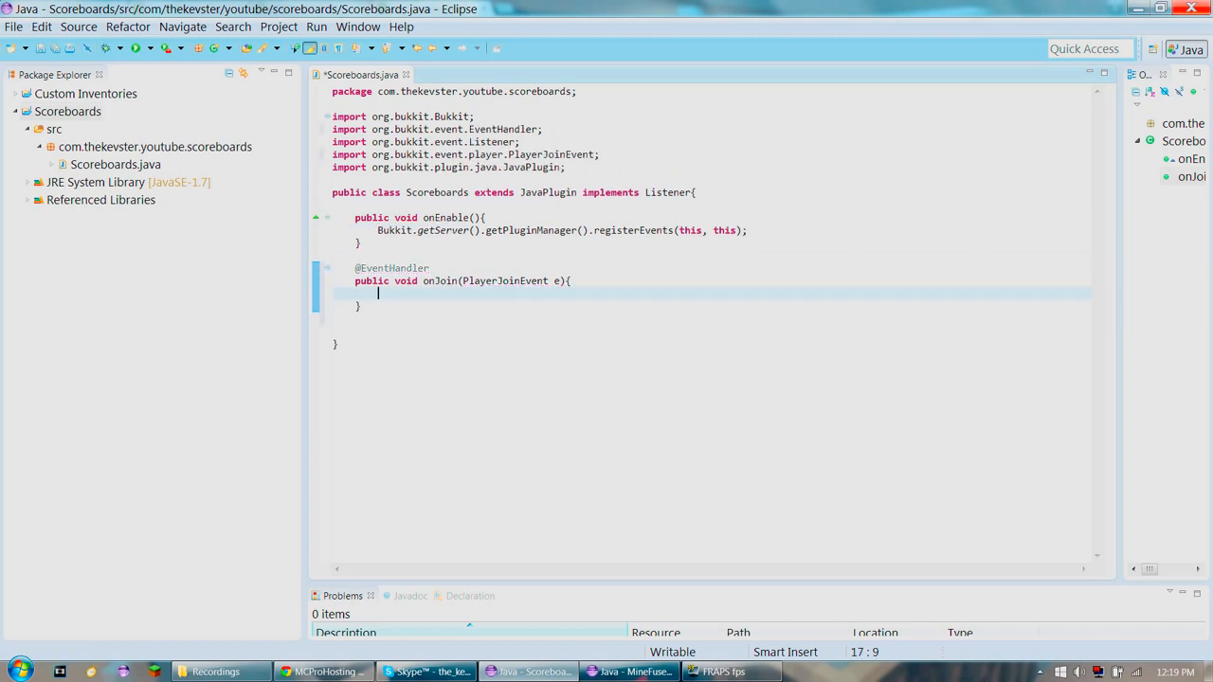
type("if")
Get the joining player and check whether its name equals The_KevinAwesome
key("BackSpace")
key("BackSpace")
type("Player p = ")
type("e.getPlayer()")
type(";")
key("Return")
type("if (p.")
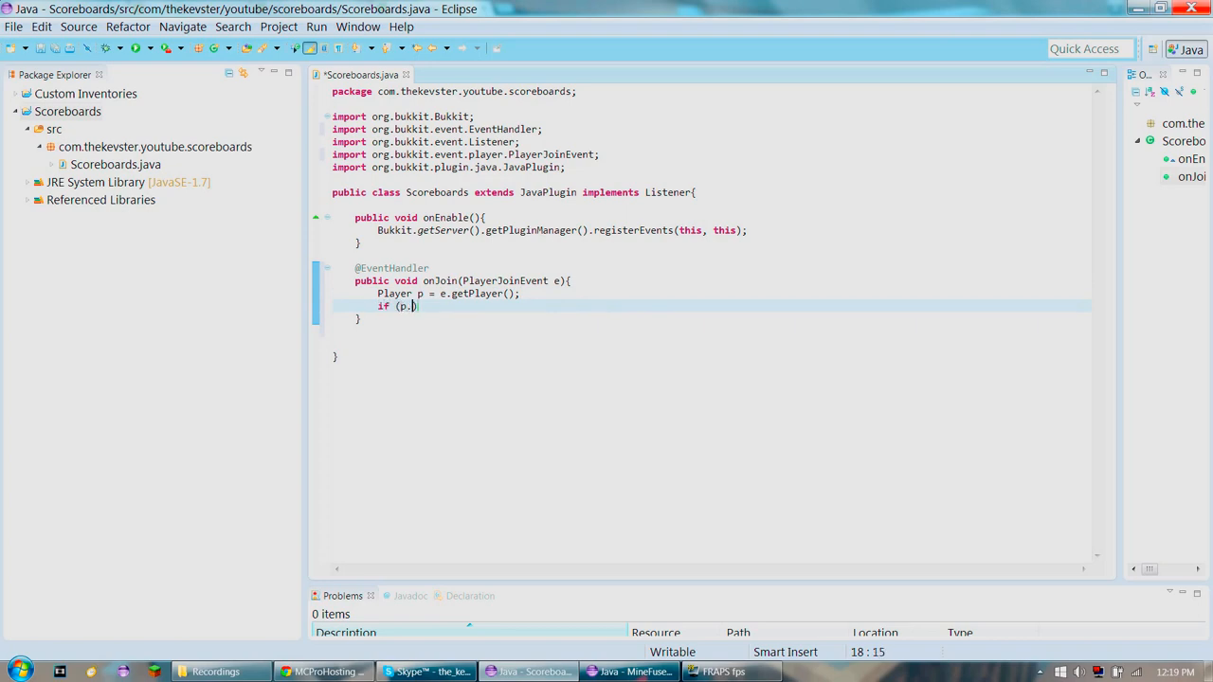
type("getNa")
key("Return")
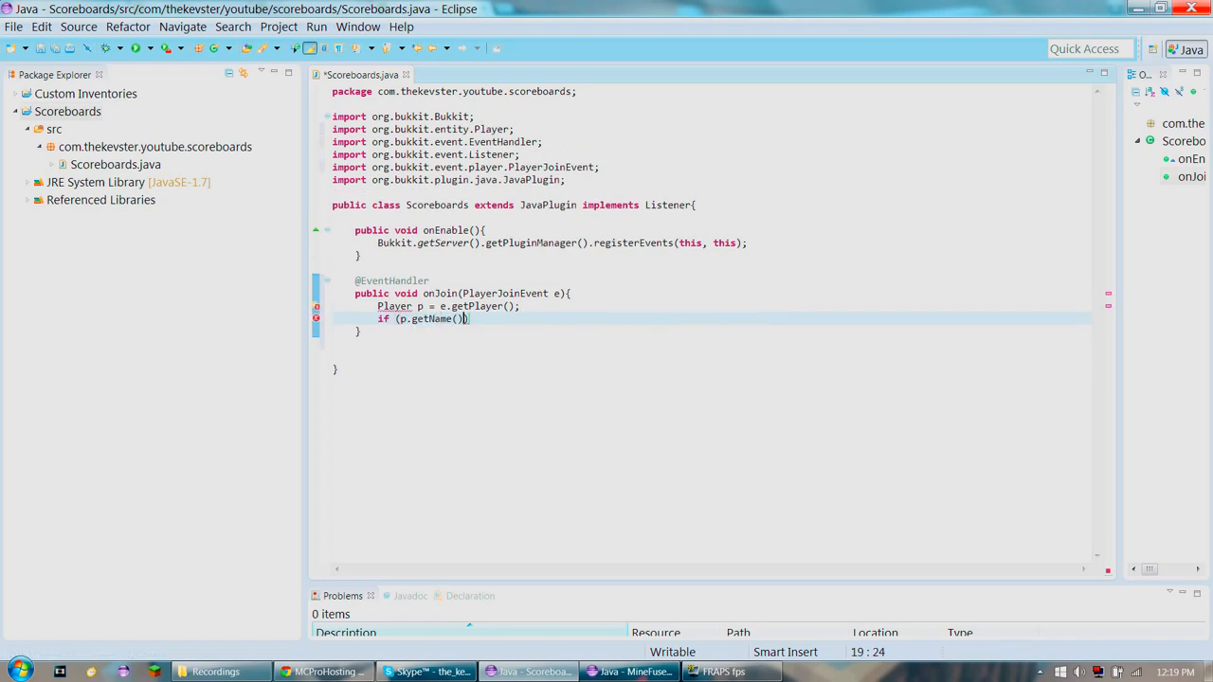
type(".eq")
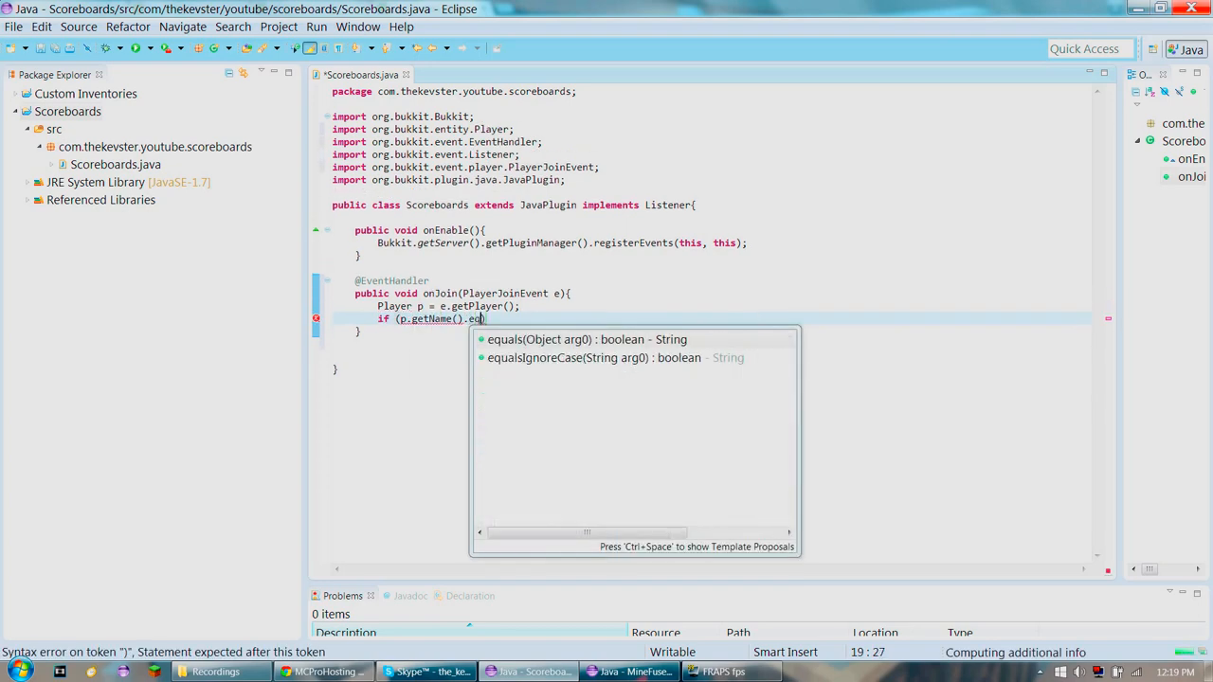
key("Return")
type("\"")
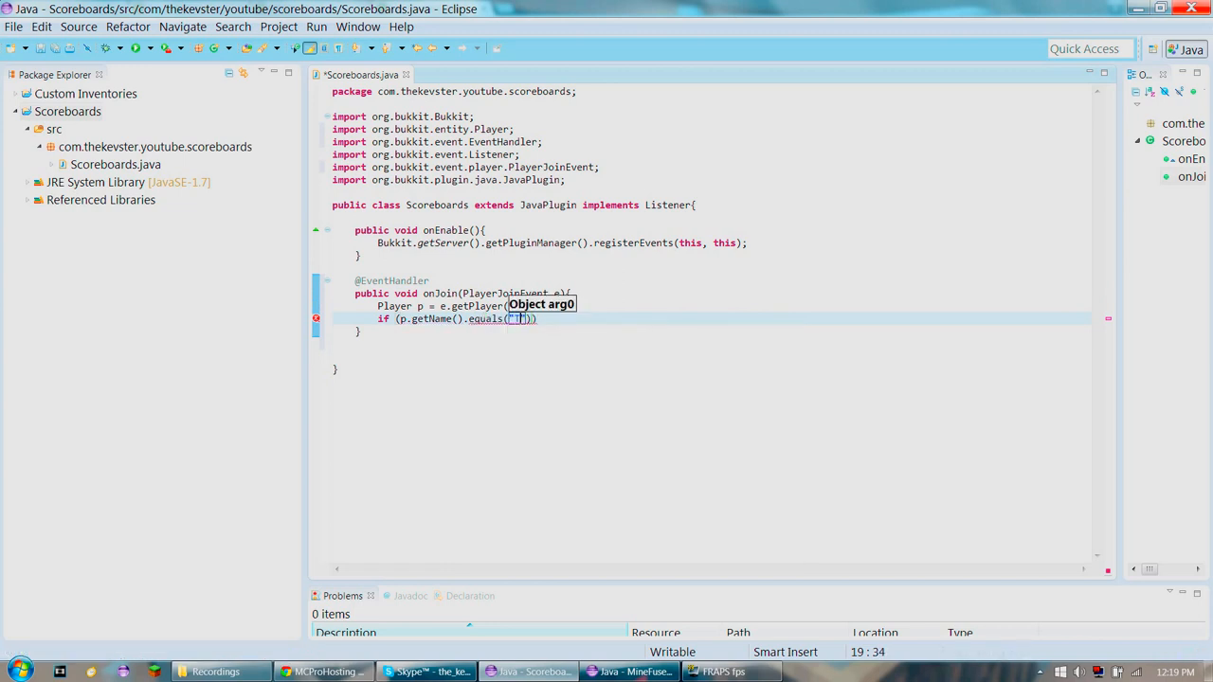
type("The _KevinAwesome")
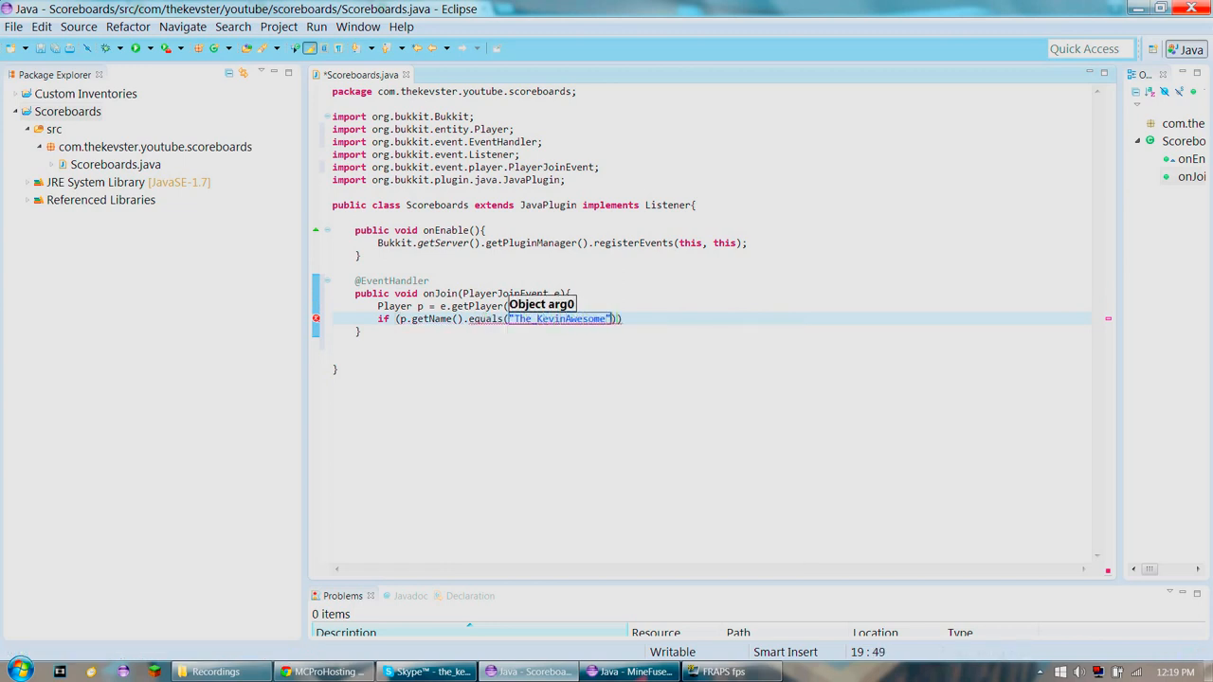
key("End")
type("{")
key("Return")
type("//up")
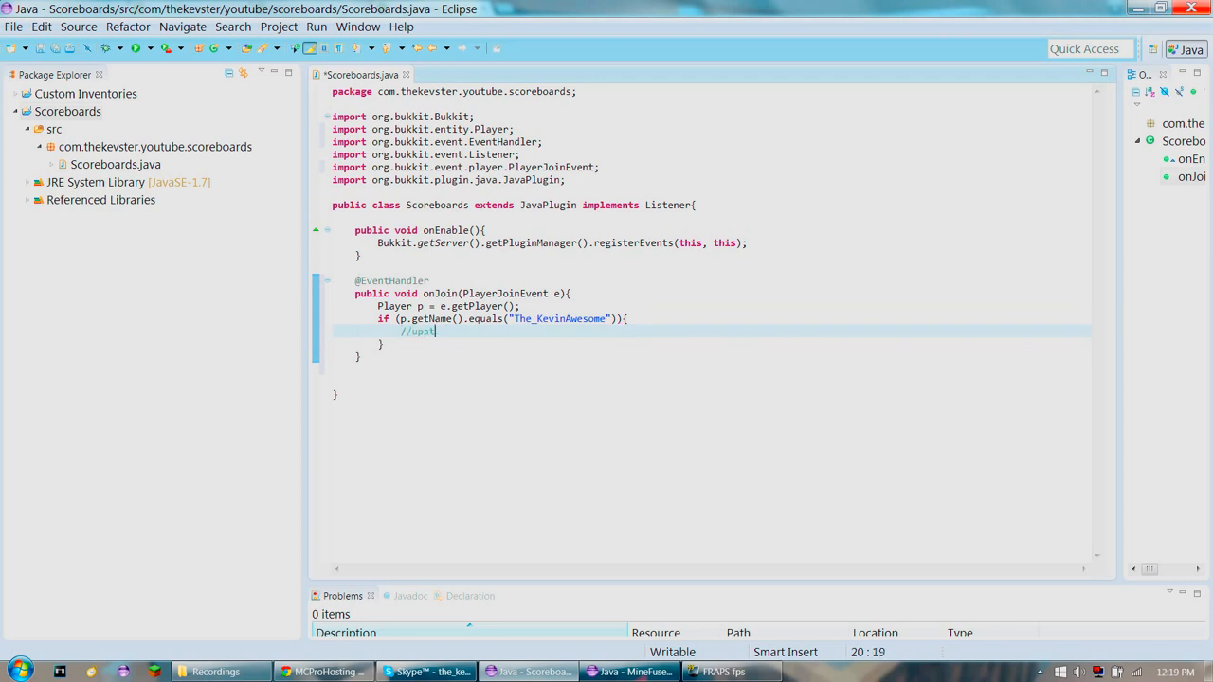
type("ateSco")
type("reb")
type("oard")
Write a //setScoreboard(p); comment inside the check and open lines below onJoin
key("ctrl+Left")
key("shift+Left")
key("shift+Left")
key("shift+Left")
type("set")
key("Down")
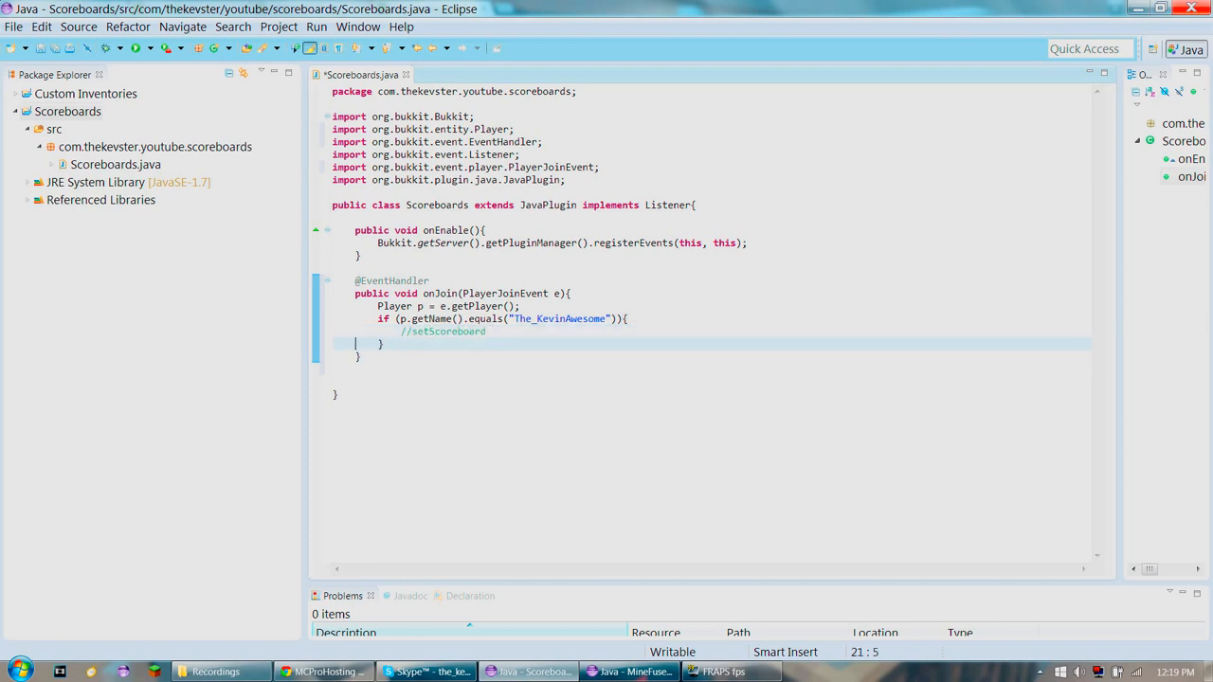
key("Left")
type("(Player")
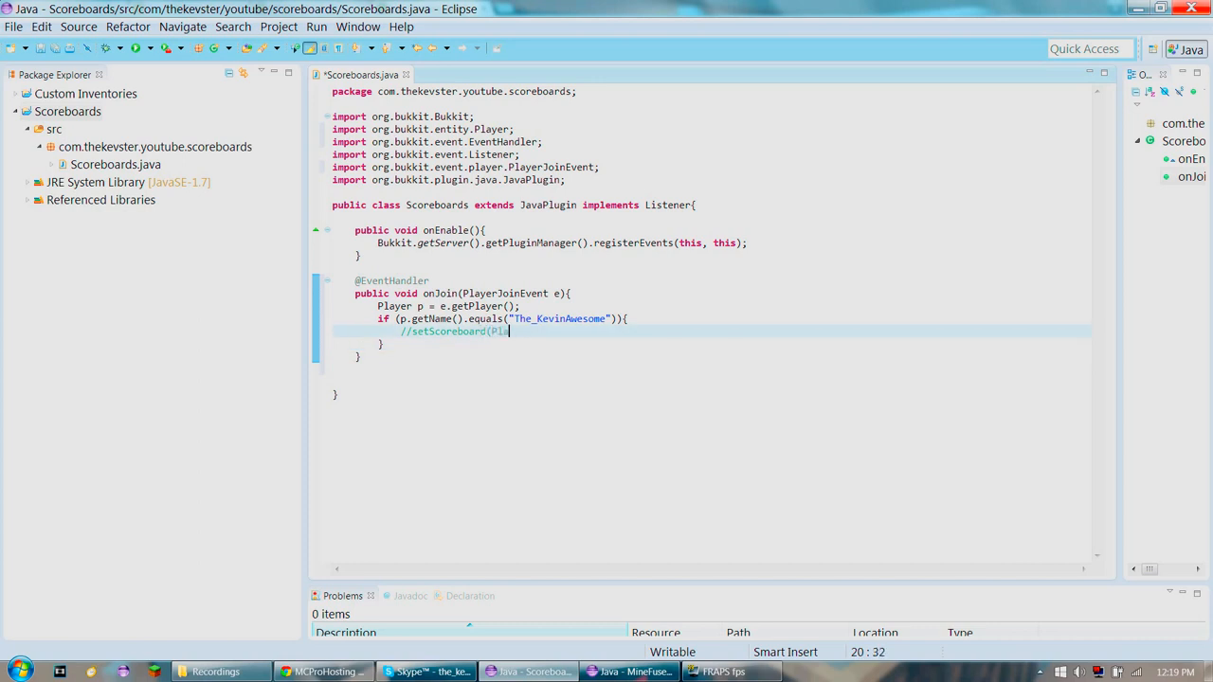
key("BackSpace")
key("BackSpace")
key("BackSpace")
type("p);")
key("Down")
key("Down")
key("Return")
key("Return")
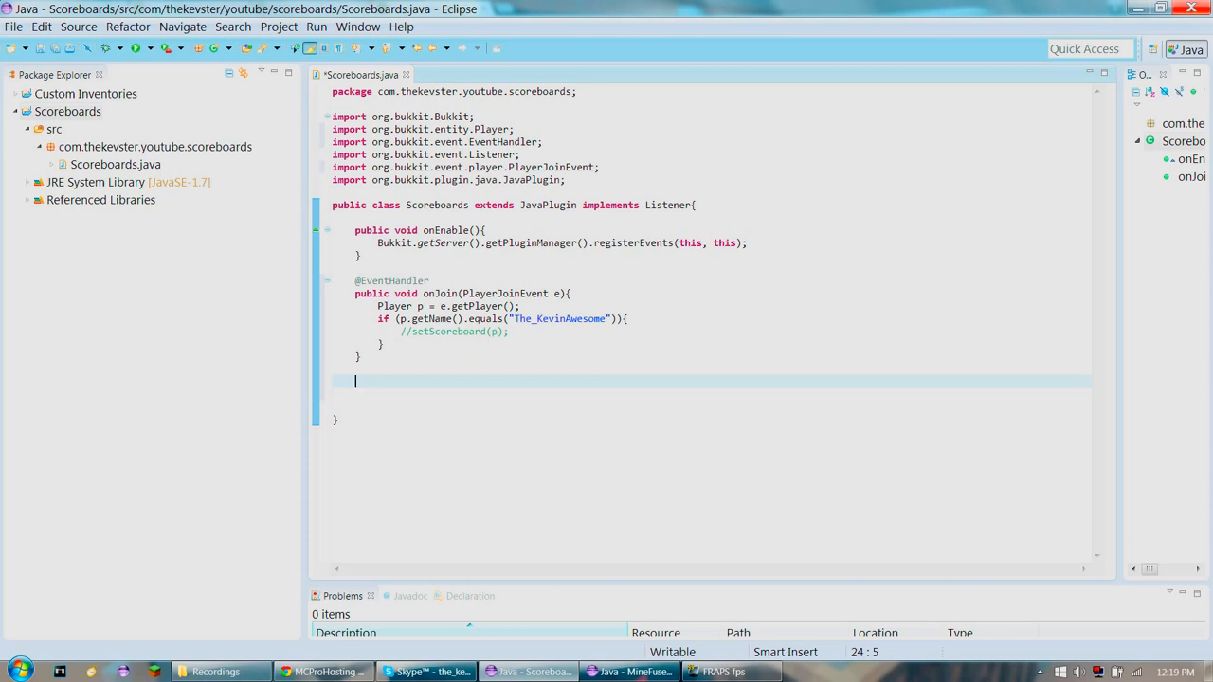
type("public ")
type("void set")
type("Scoreboard(")
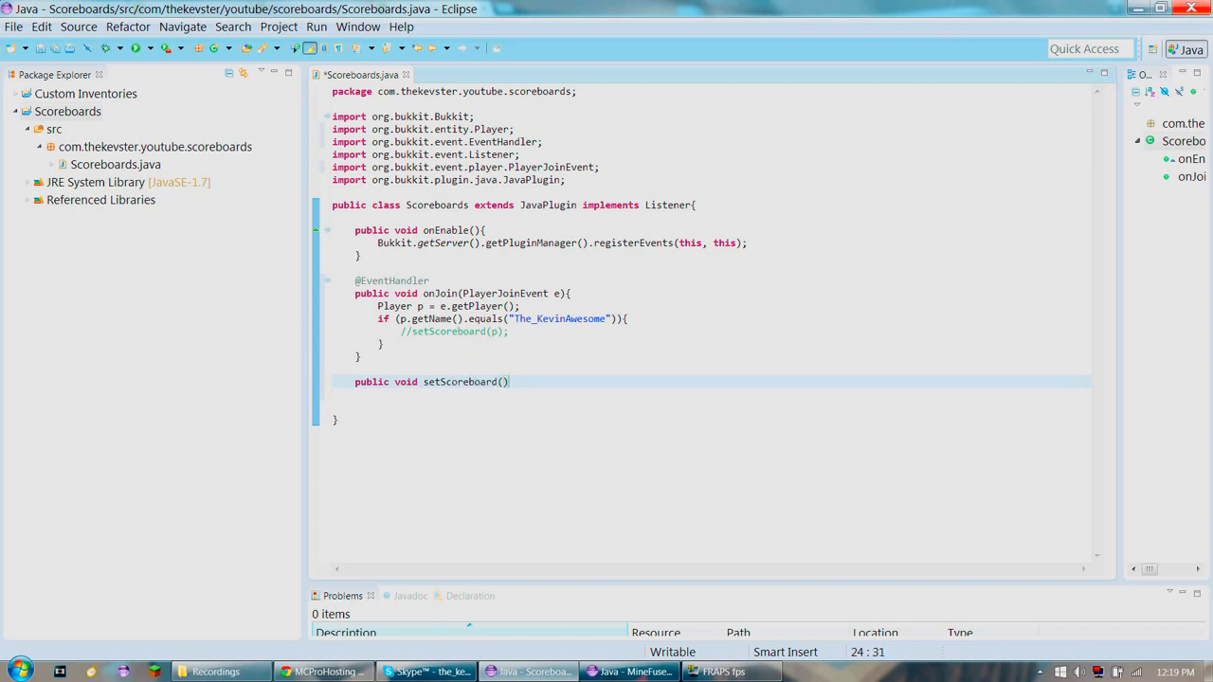
type("Player p")
Start setScoreboard(Player p) and get the ScoreboardManager, importing it via Quick Fix
key("End")
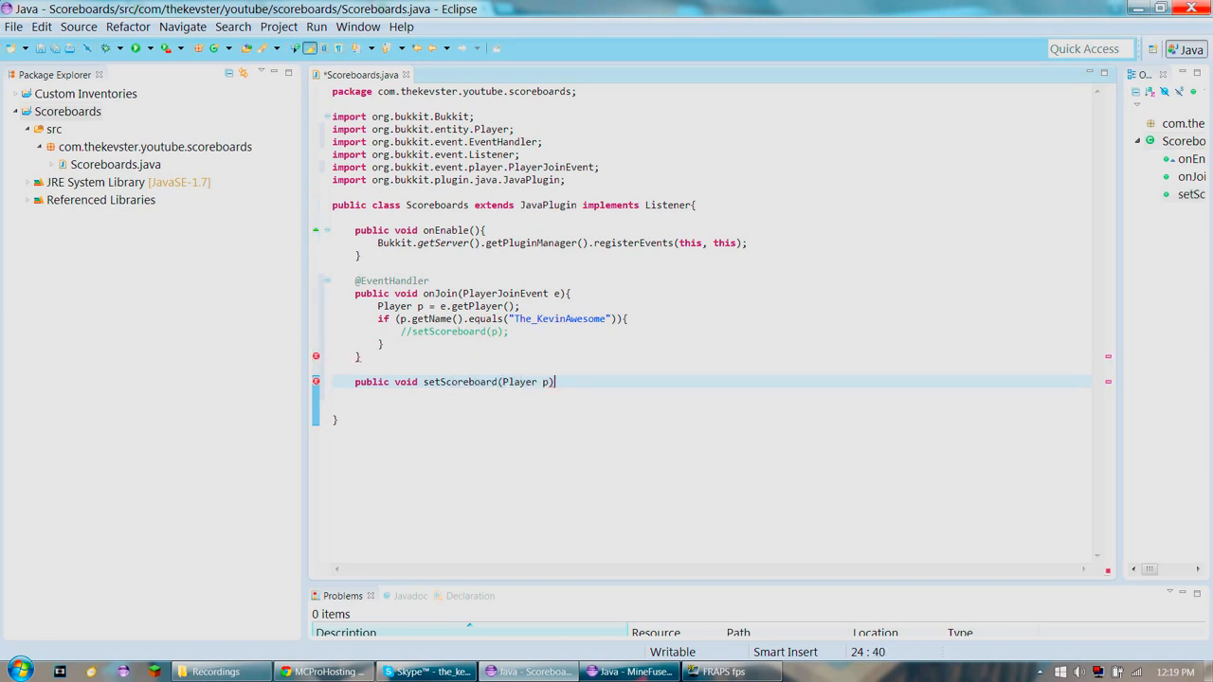
type("{")
key("Return")
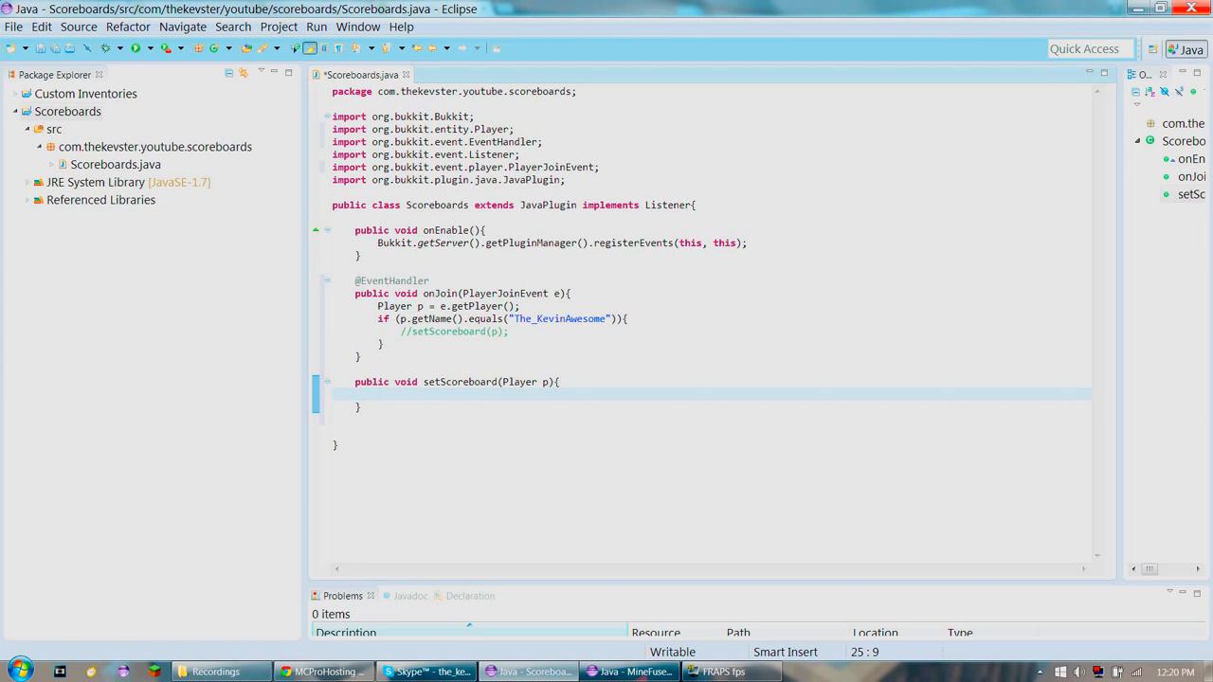
type("Scoreboard")
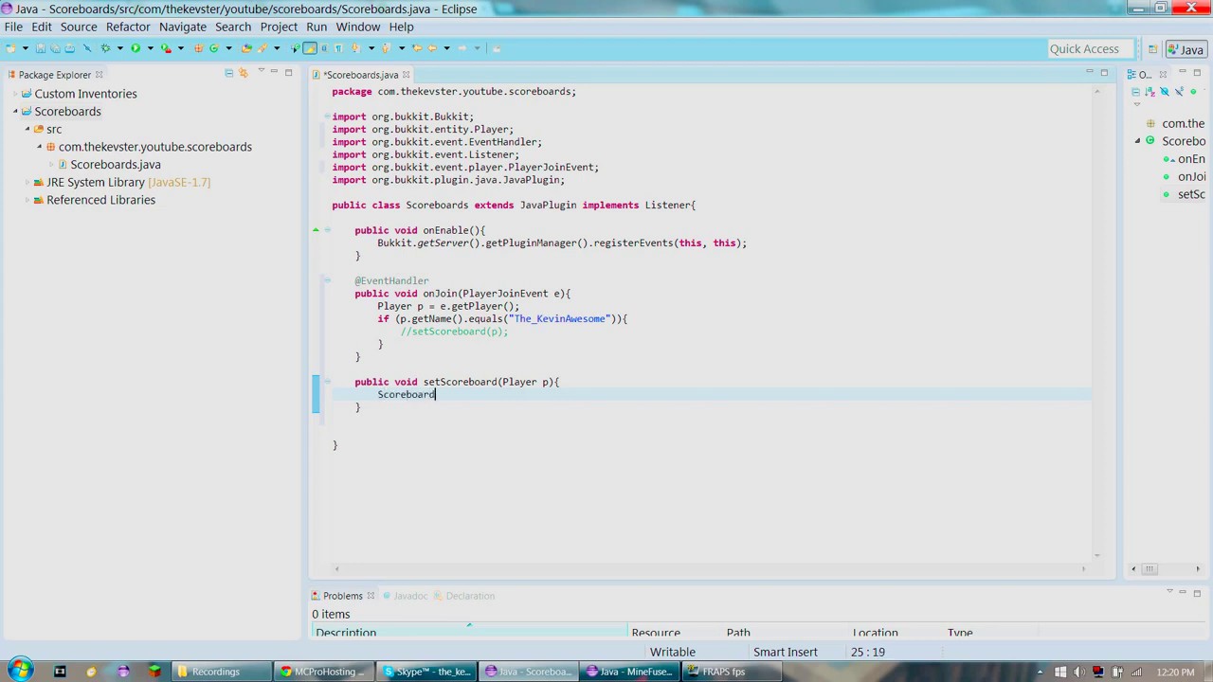
type("Manager sm")
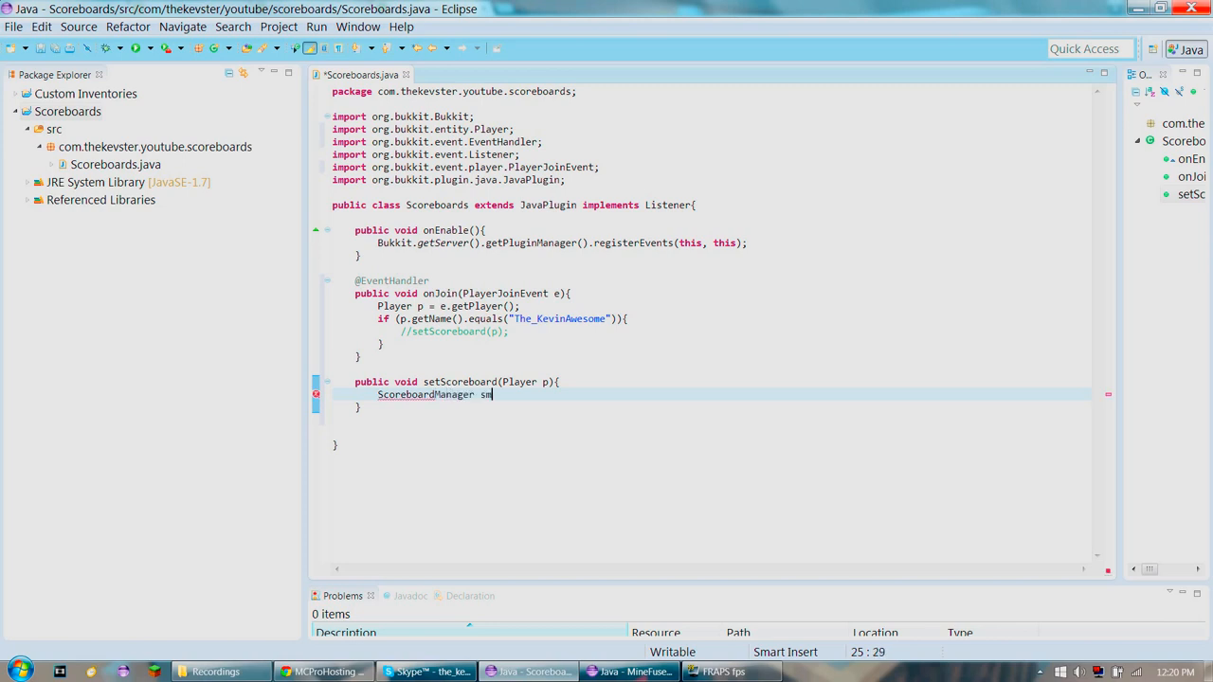
type(" = Bu")
type("kkit.getSc")
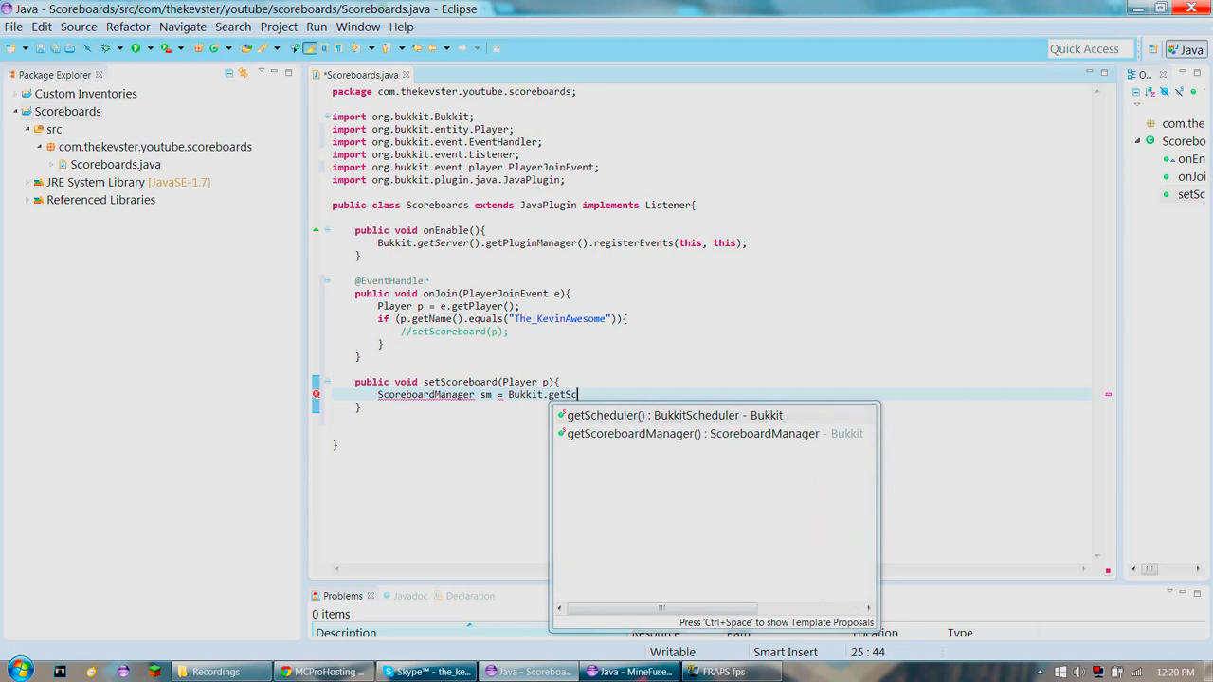
key("Down")
key("Return")
type(";")
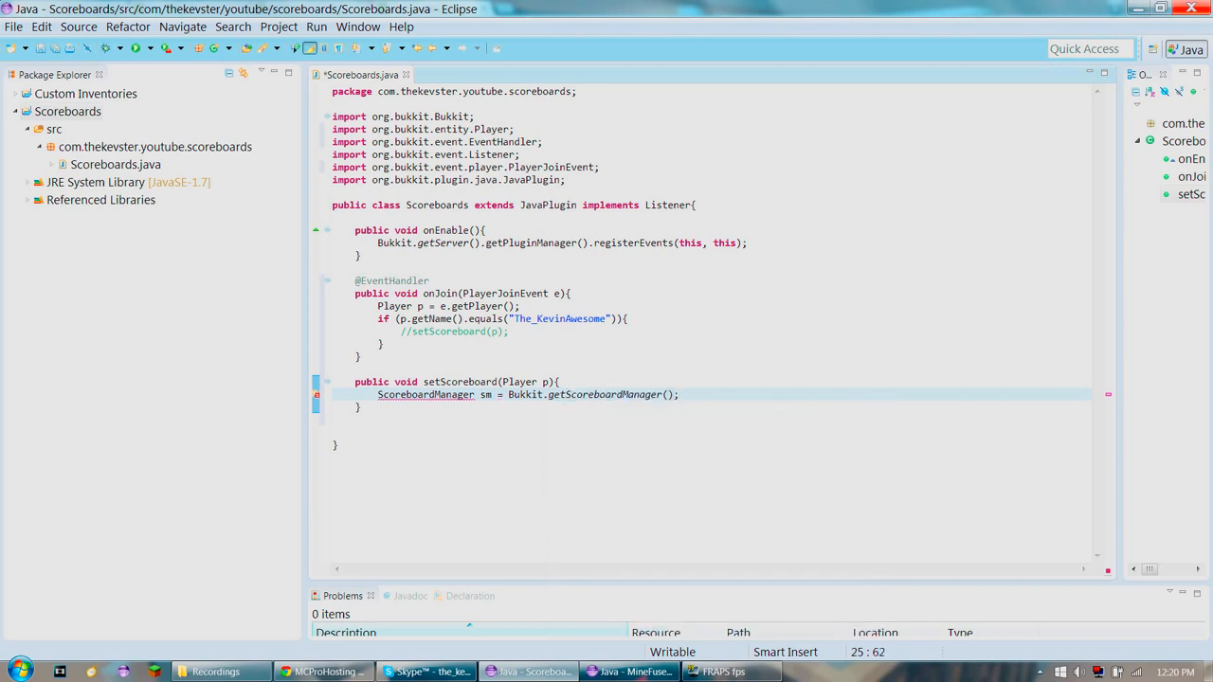
left_click(426, 394)
left_click(464, 430)
Create a new Scoreboard board with getNewScoreboard and import Scoreboard
key("Return")
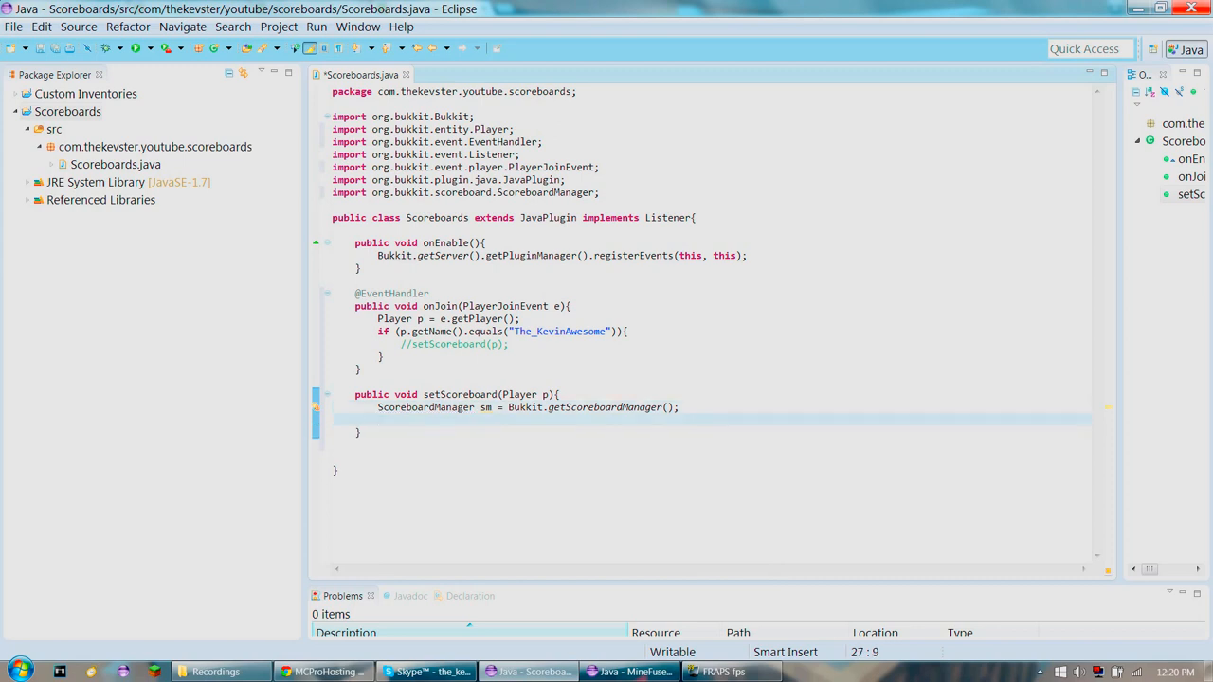
type("Scoreboard")
type(" board = sm")
type(".get")
key("Down")
key("Down")
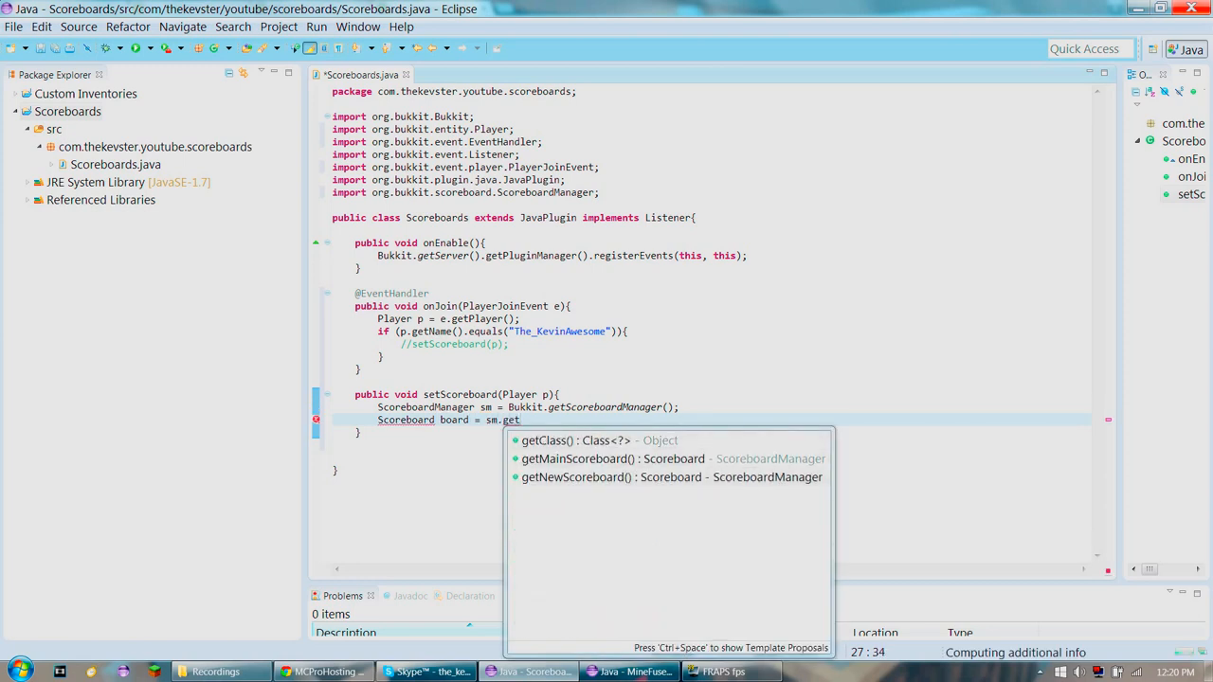
key("Return")
type(";")
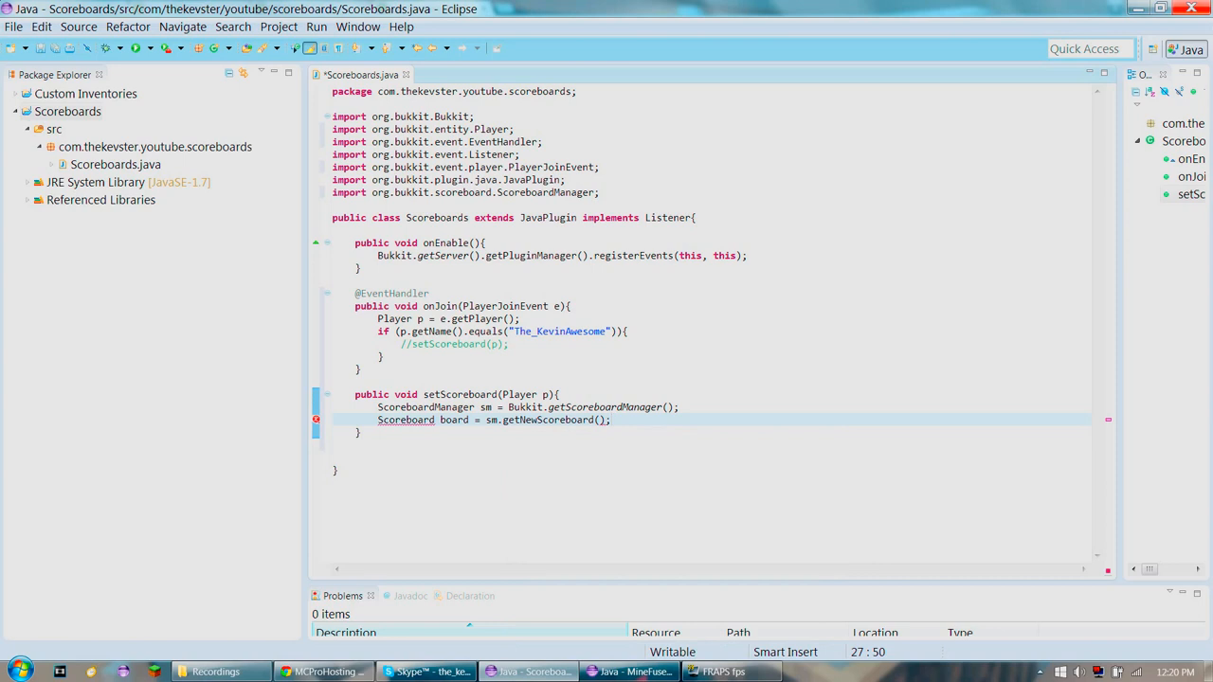
left_click(545, 491)
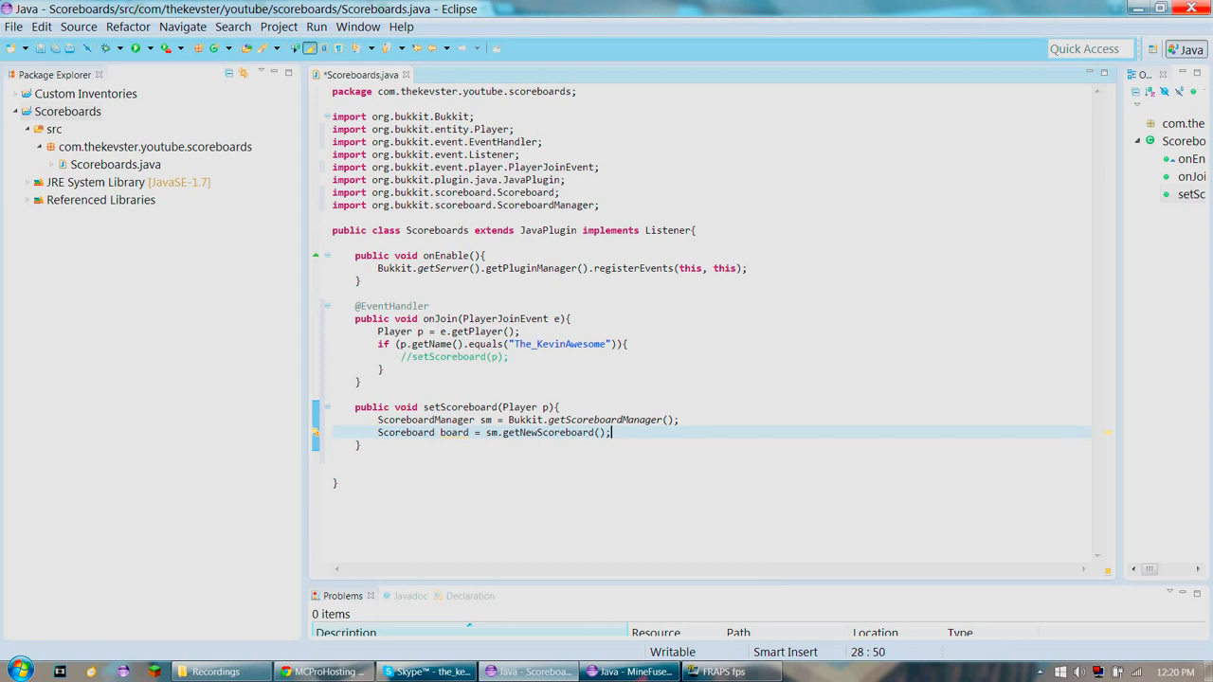
key("Return")
key("Return")
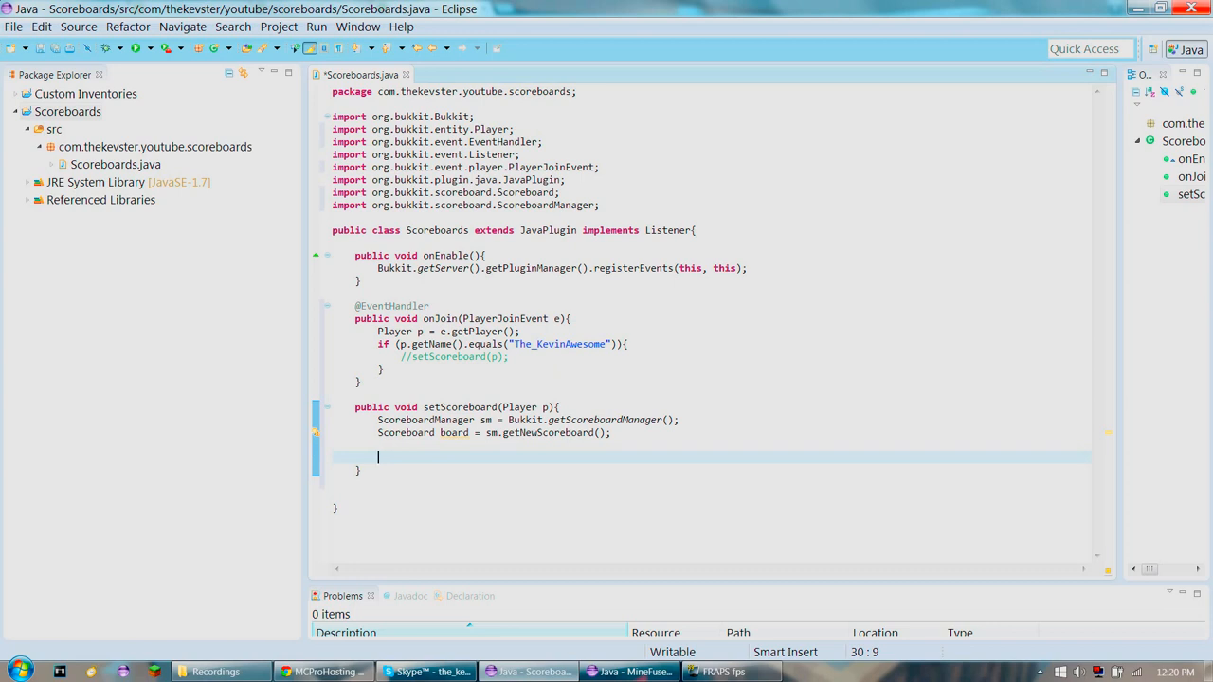
type("Ob")
type("e")
type("ject")
Register a new Objective obj named "test" with "dummy" criteria and import Objective
key("BackSpace")
key("BackSpace")
key("BackSpace")
key("BackSpace")
key("BackSpace")
type("jective")
type(" ob")
type("j = ")
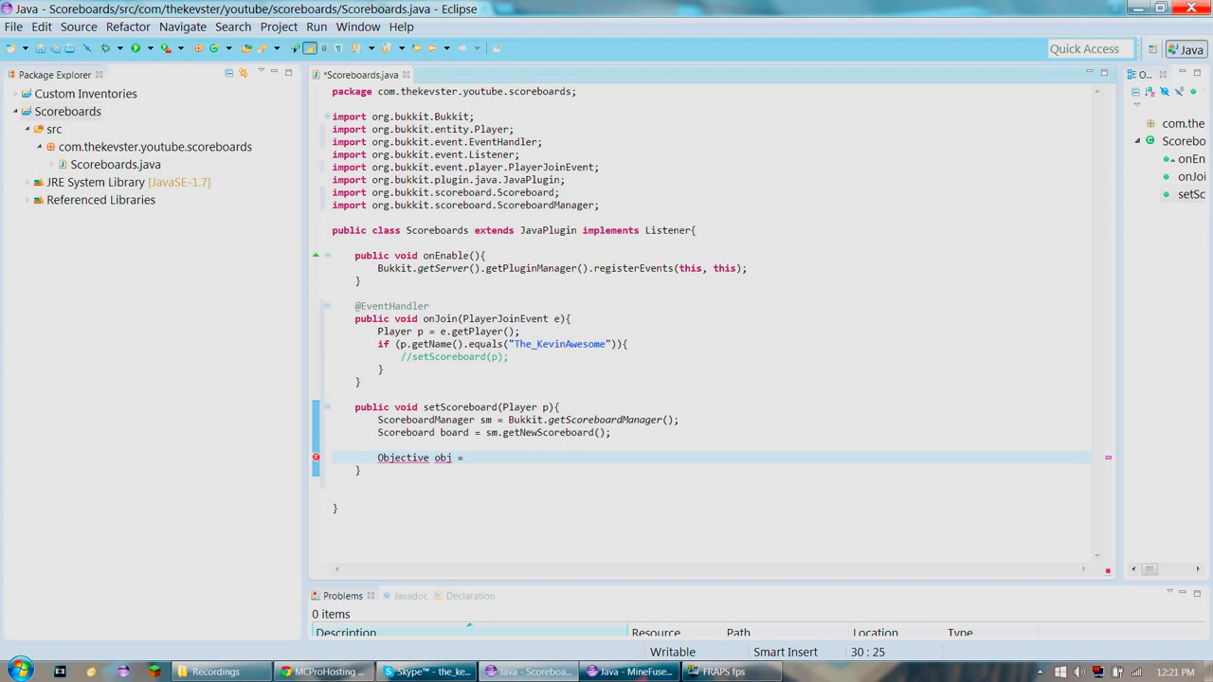
type("board.")
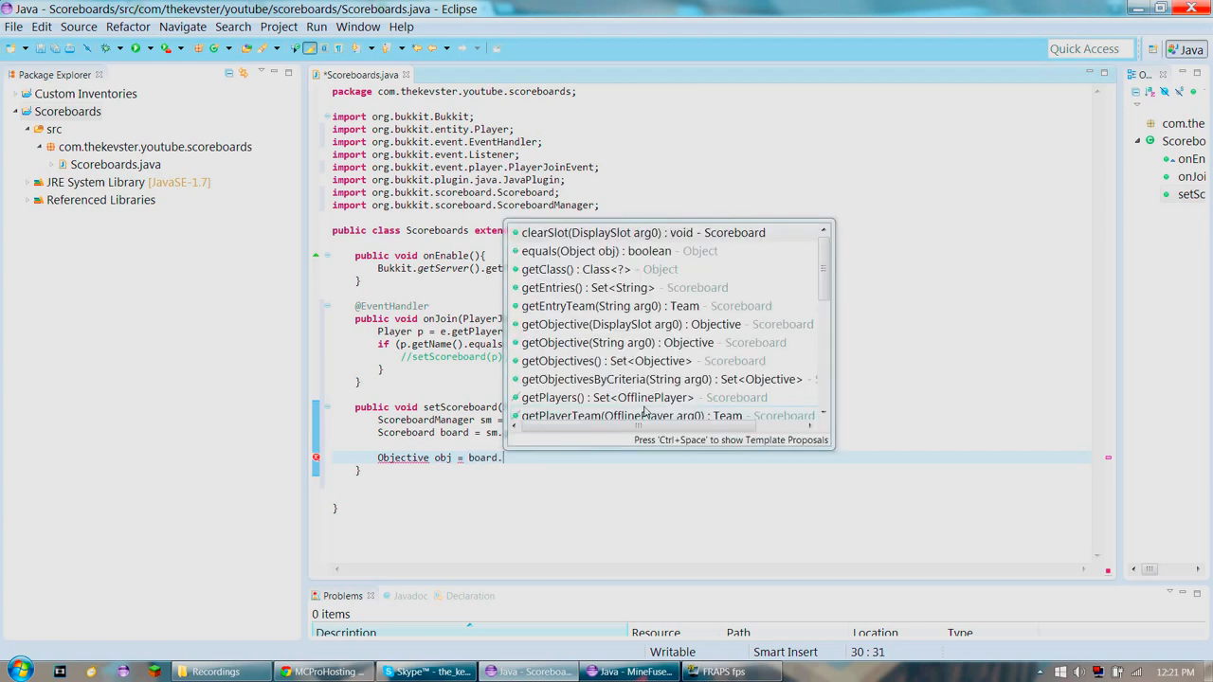
type("r")
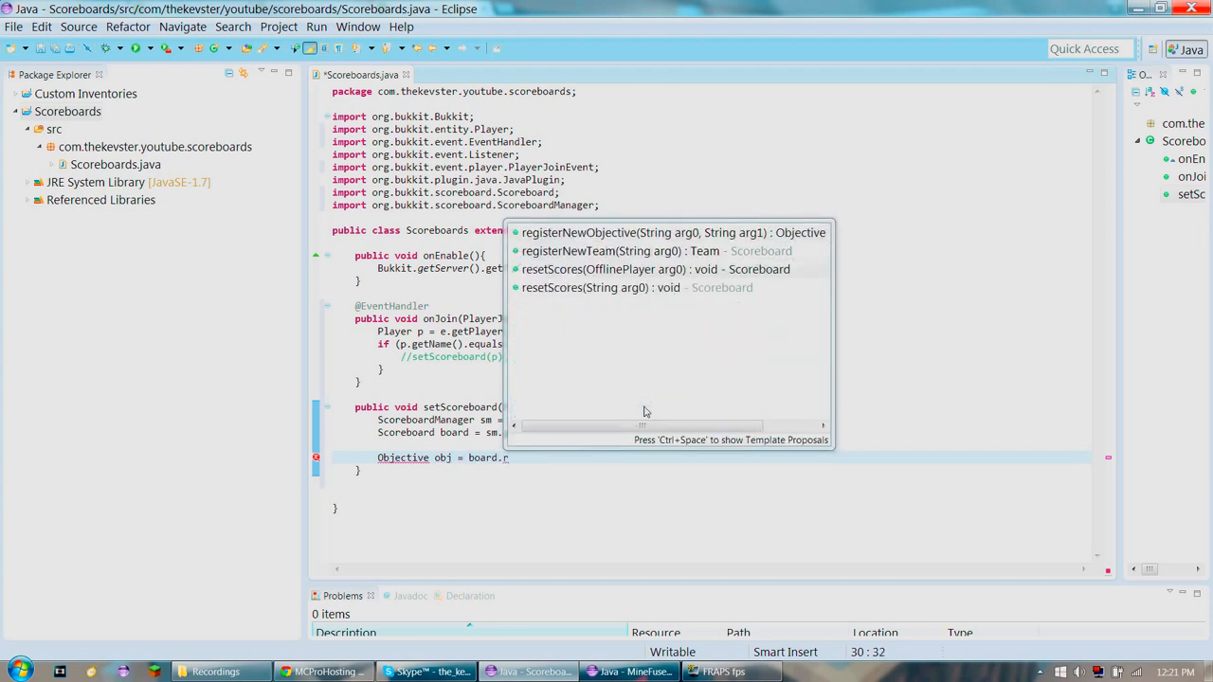
key("Return")
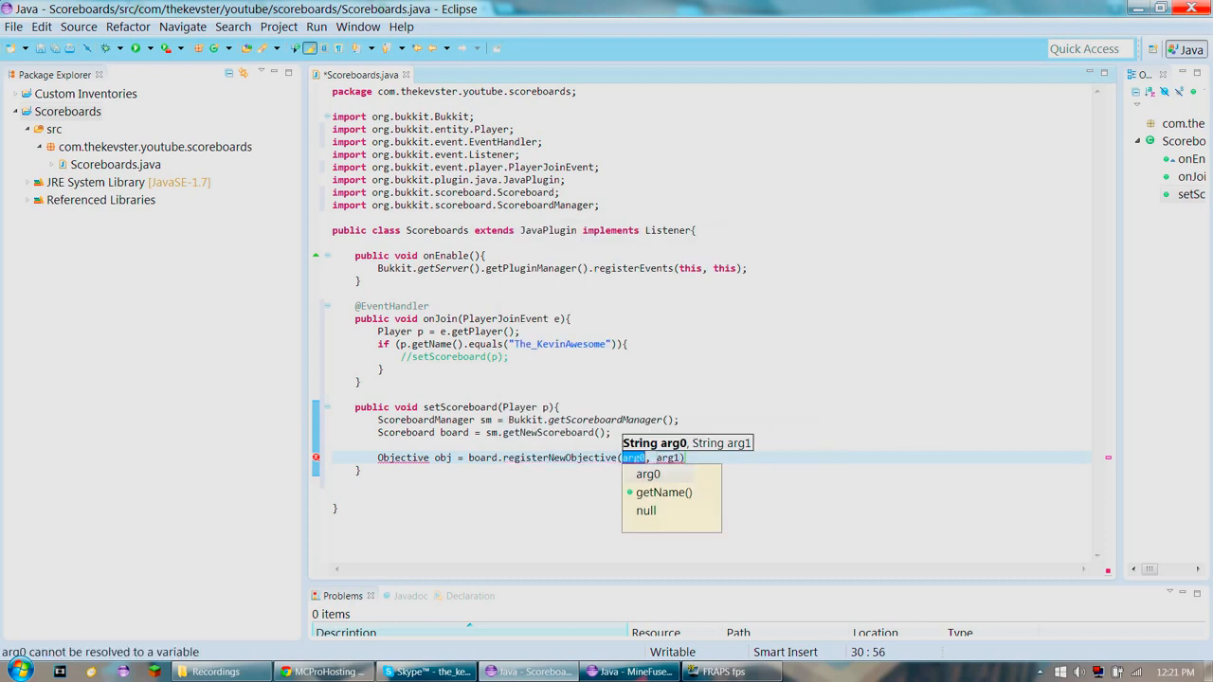
type("\"test\"")
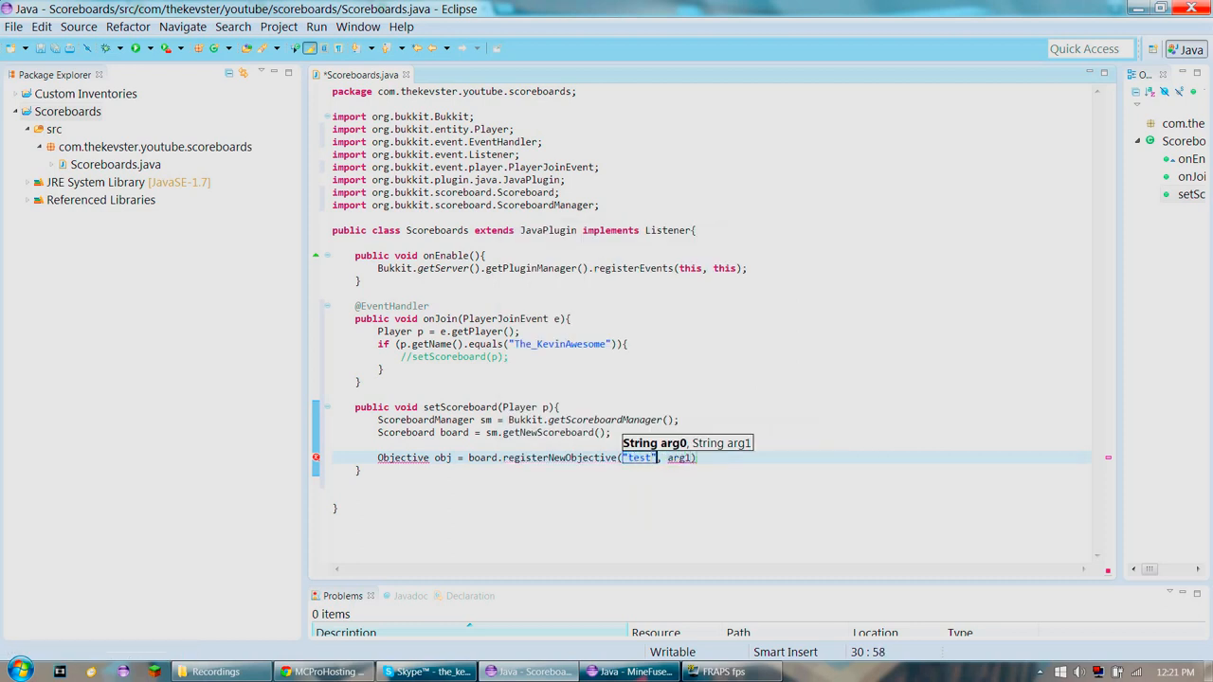
key("Tab")
type("\"")
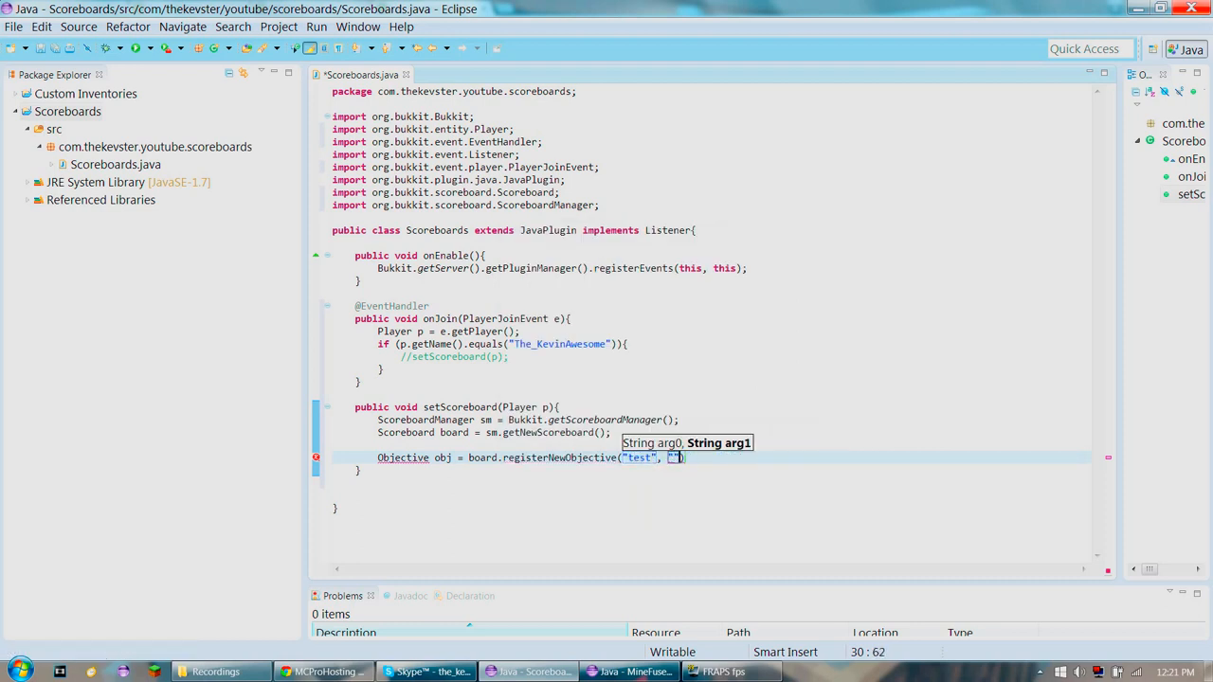
type("dummy")
key("End")
type(";")
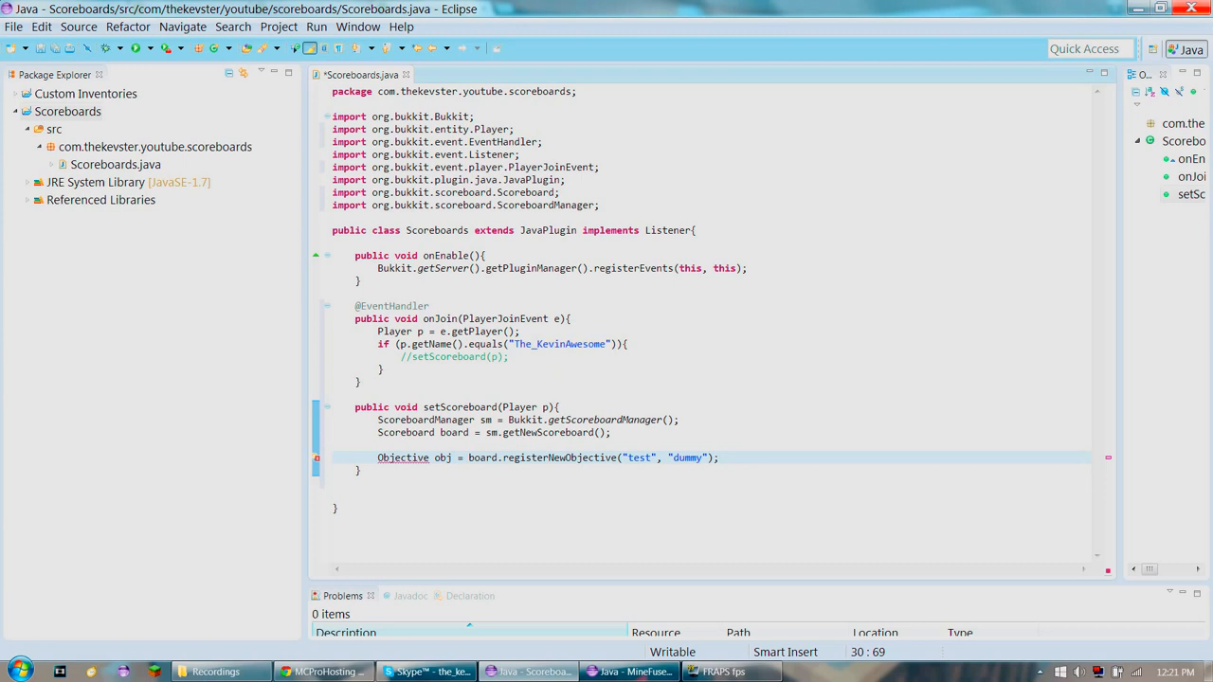
left_click(559, 501)
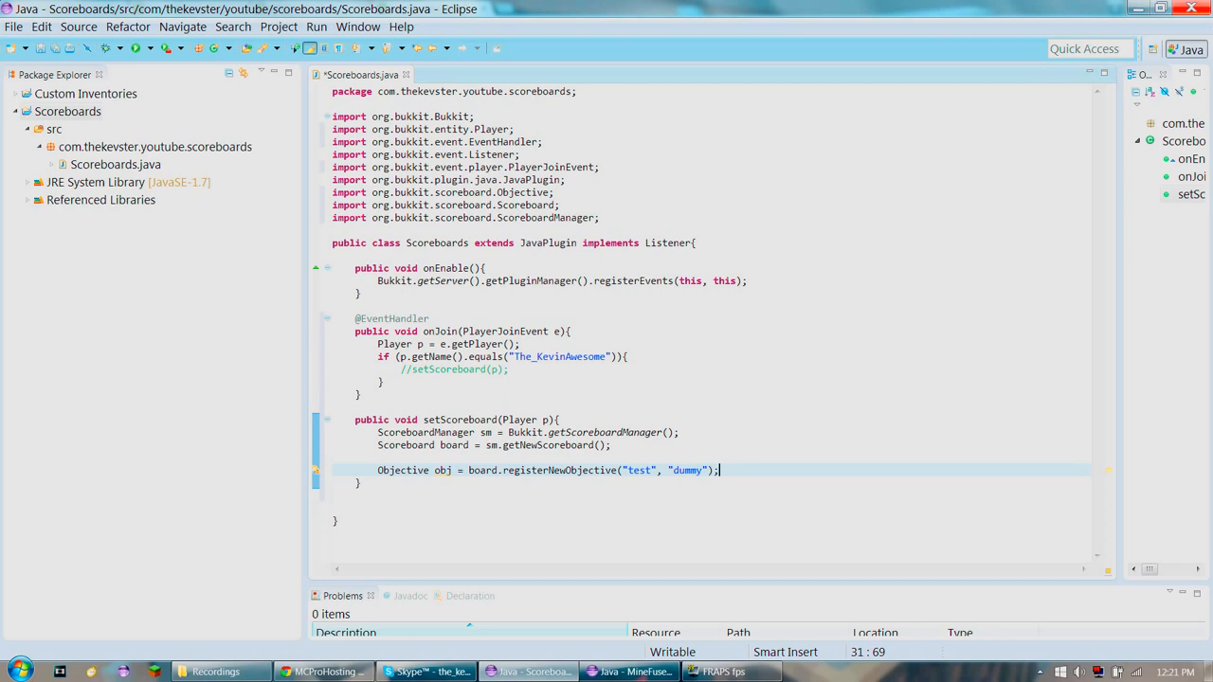
Set obj's display slot to DisplaySlot.SIDEBAR, importing DisplaySlot
key("Return")
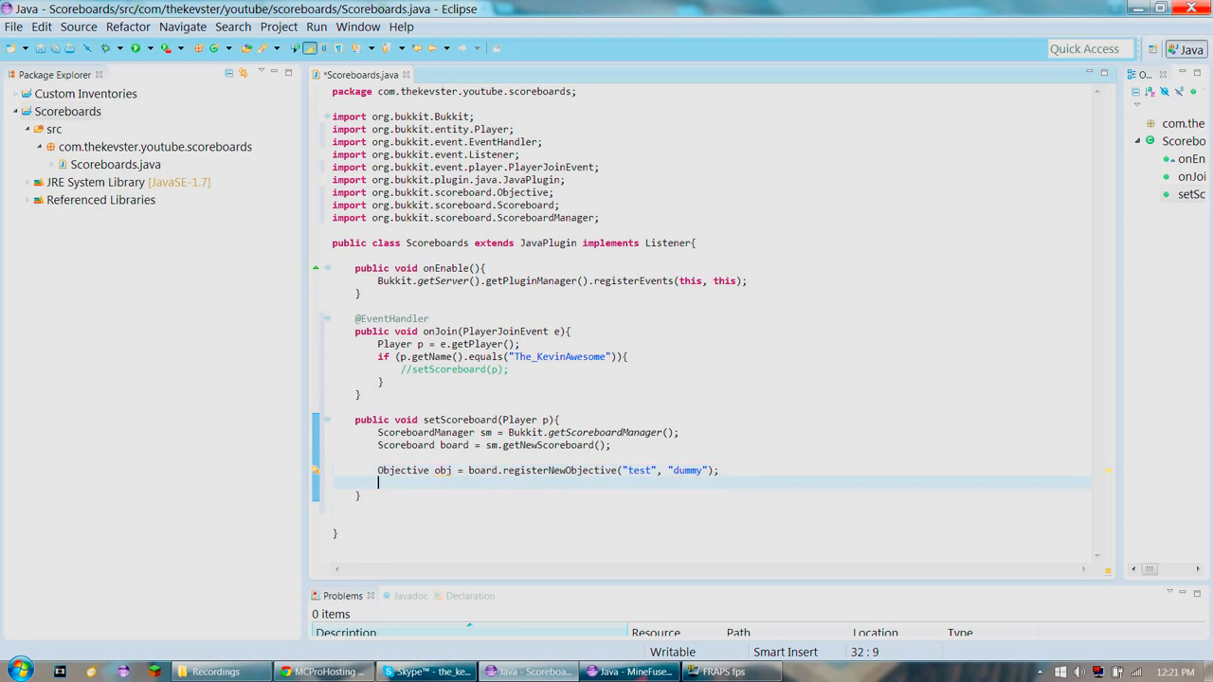
key("Return")
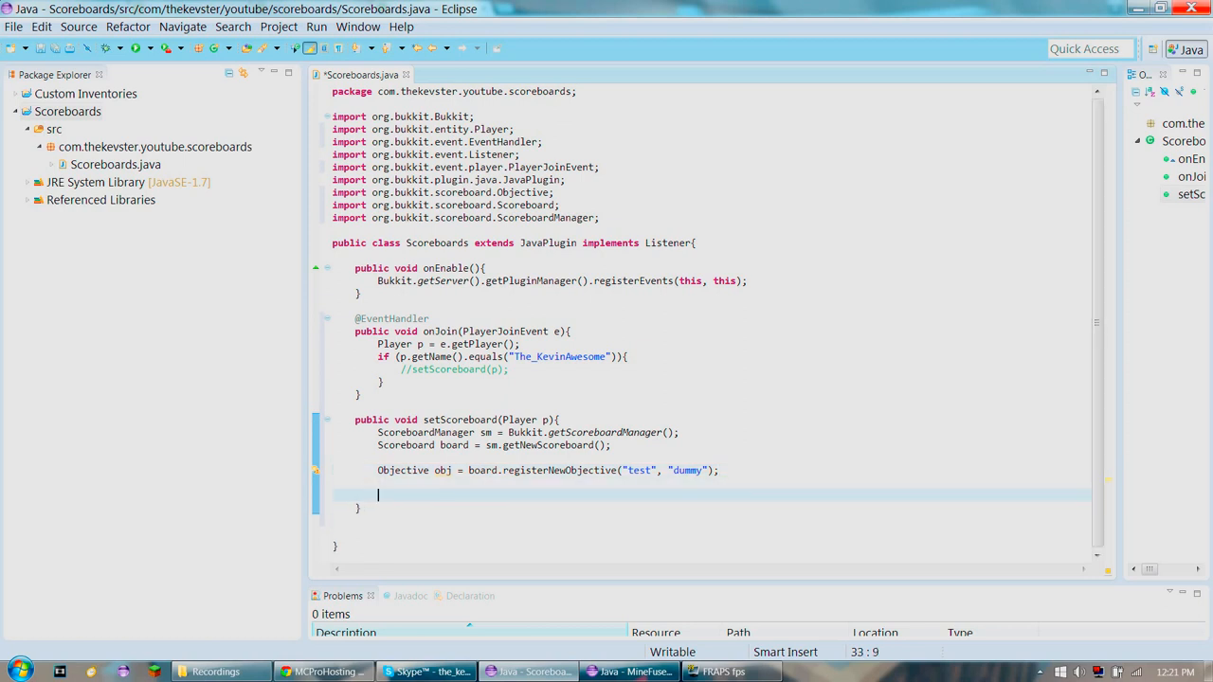
type("obj.")
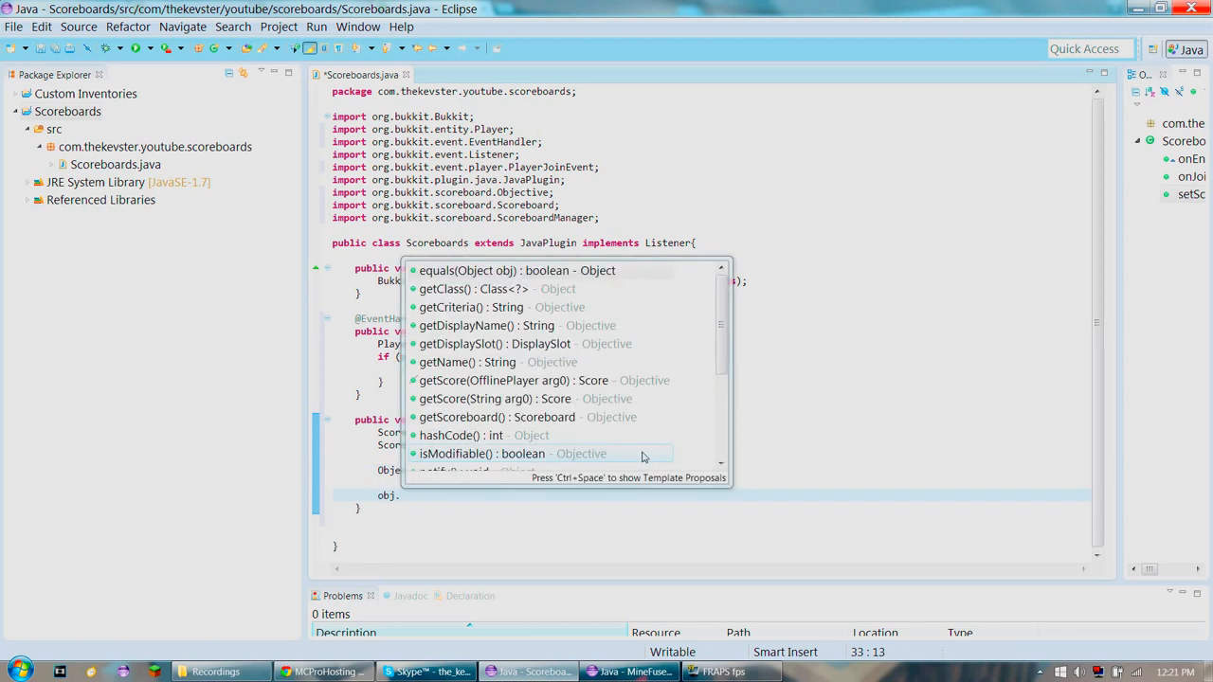
type("set")
key("Down")
key("Return")
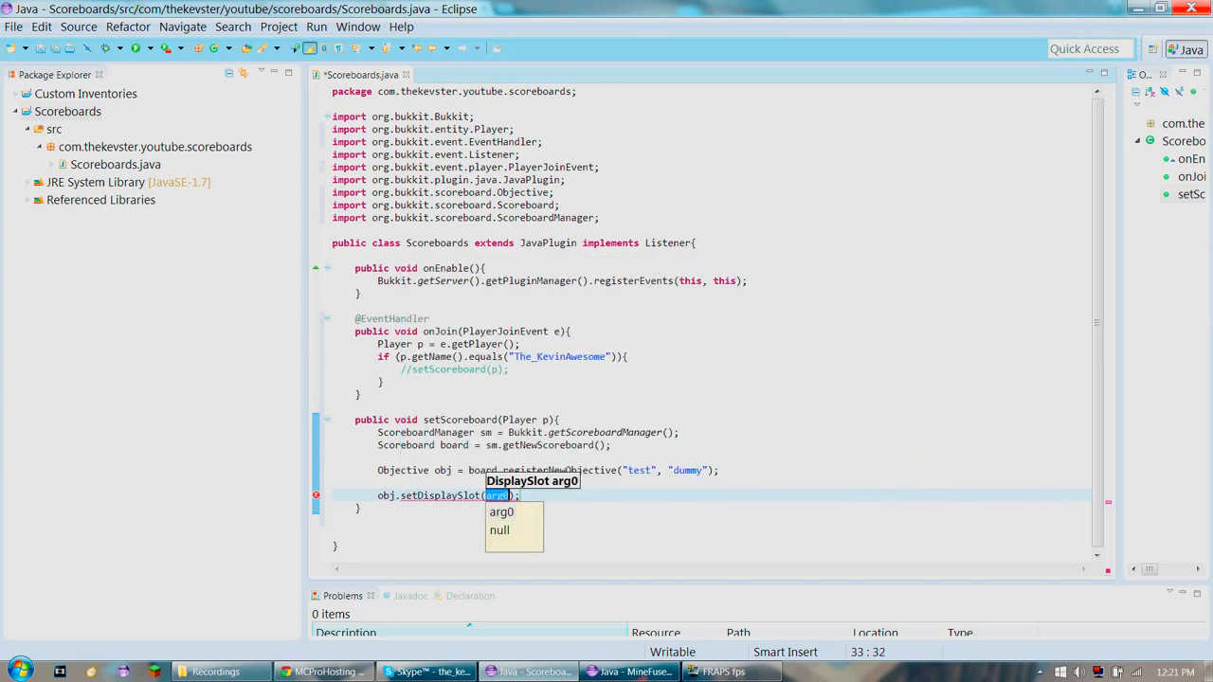
type("DisplaySlot")
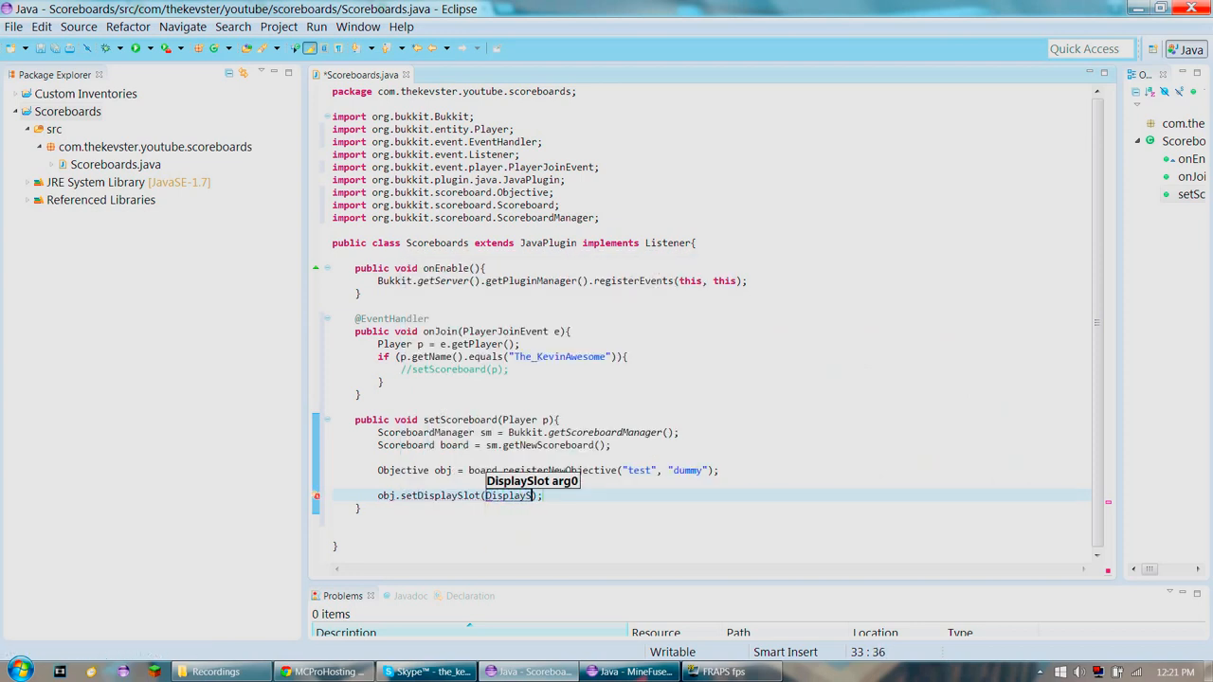
type(".")
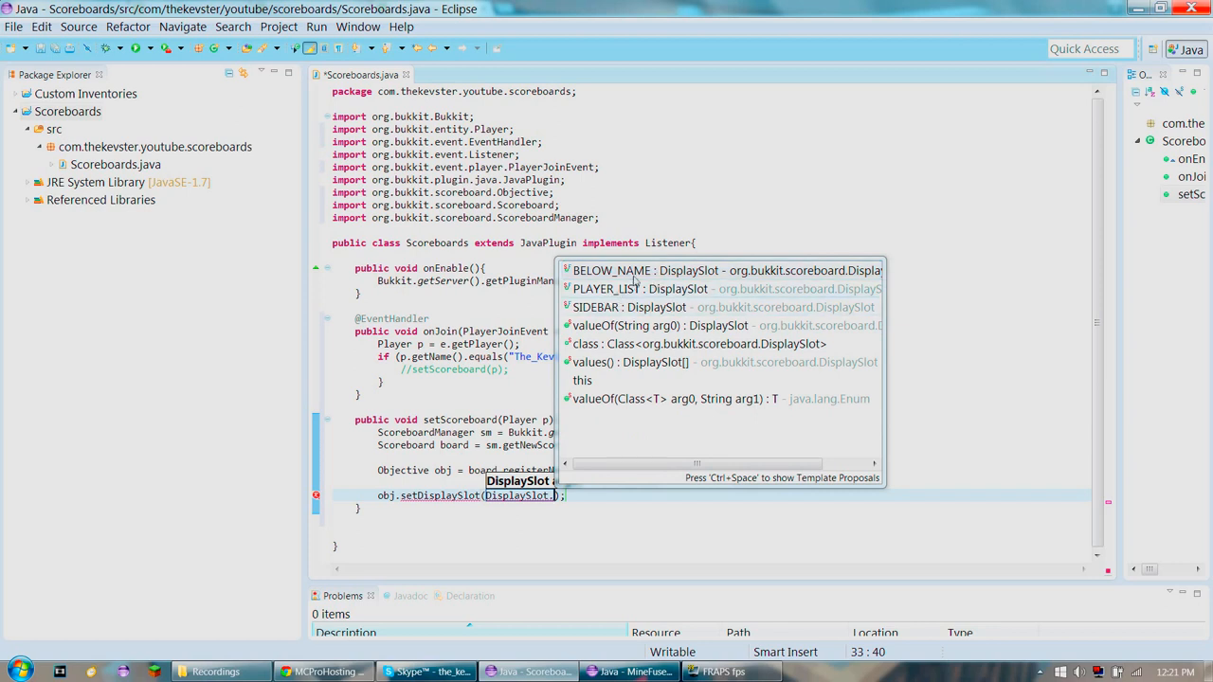
double_click(628, 307)
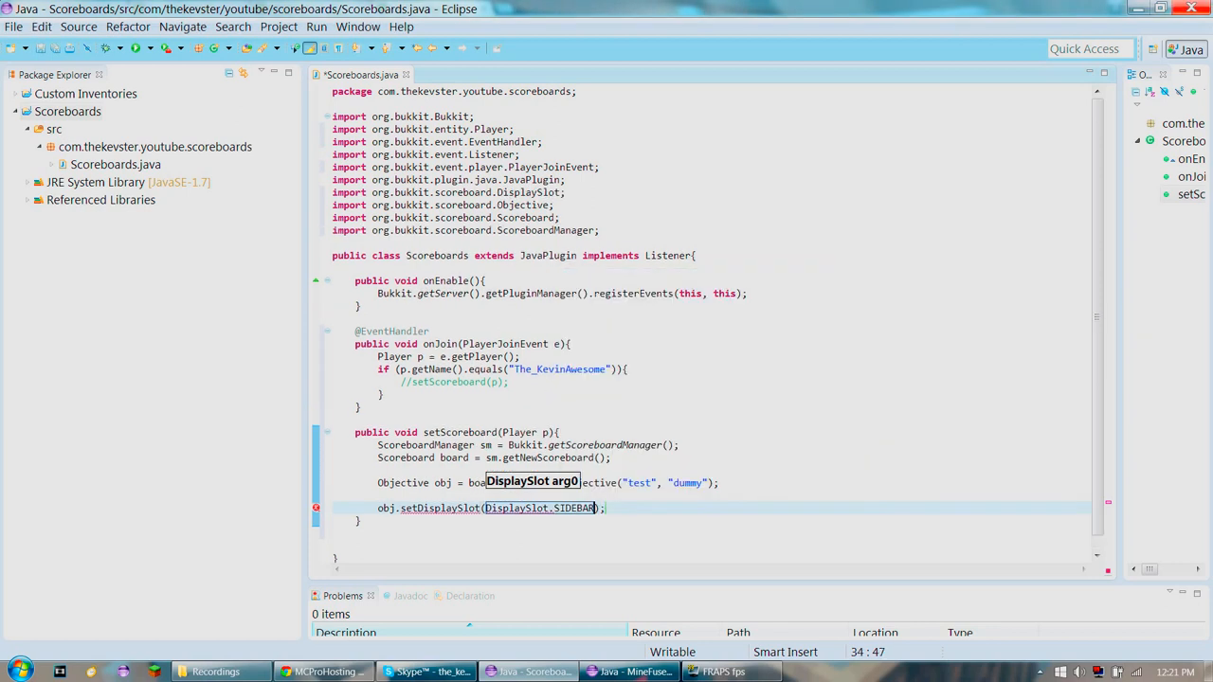
key("Return")
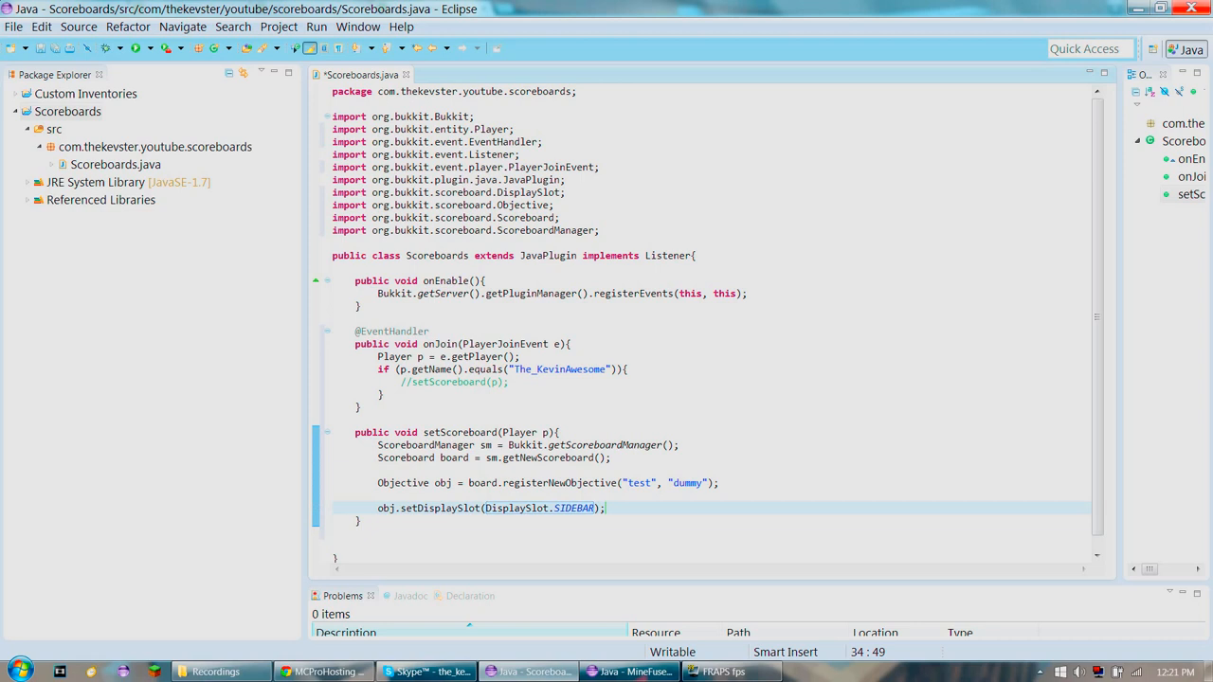
key("Return")
type("obj")
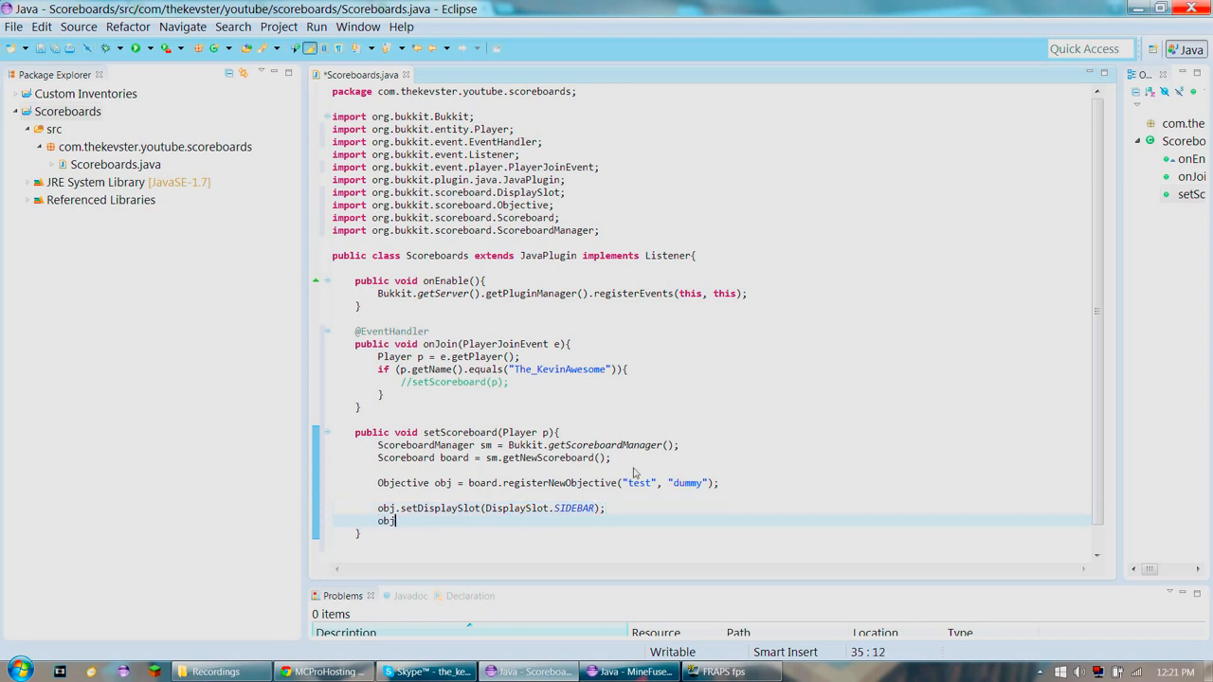
type(".set")
Set obj's display name to ChatColor.BOLD + "Youtube is cool" and import ChatColor
key("Return")
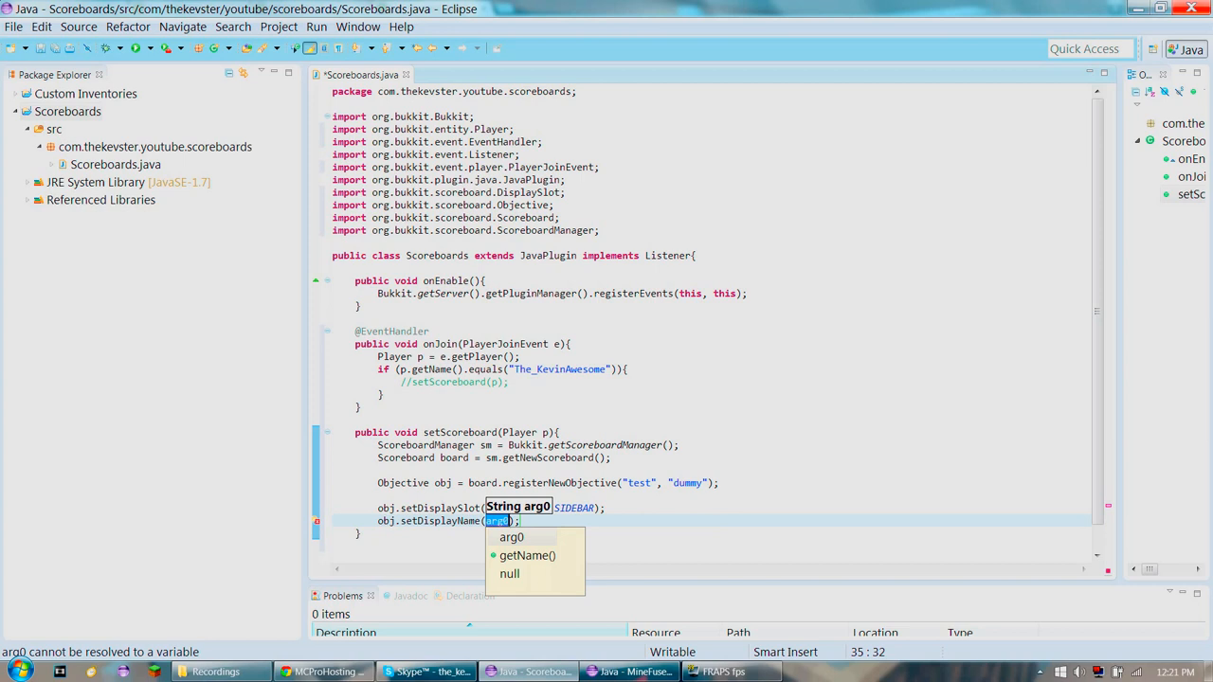
type("\"")
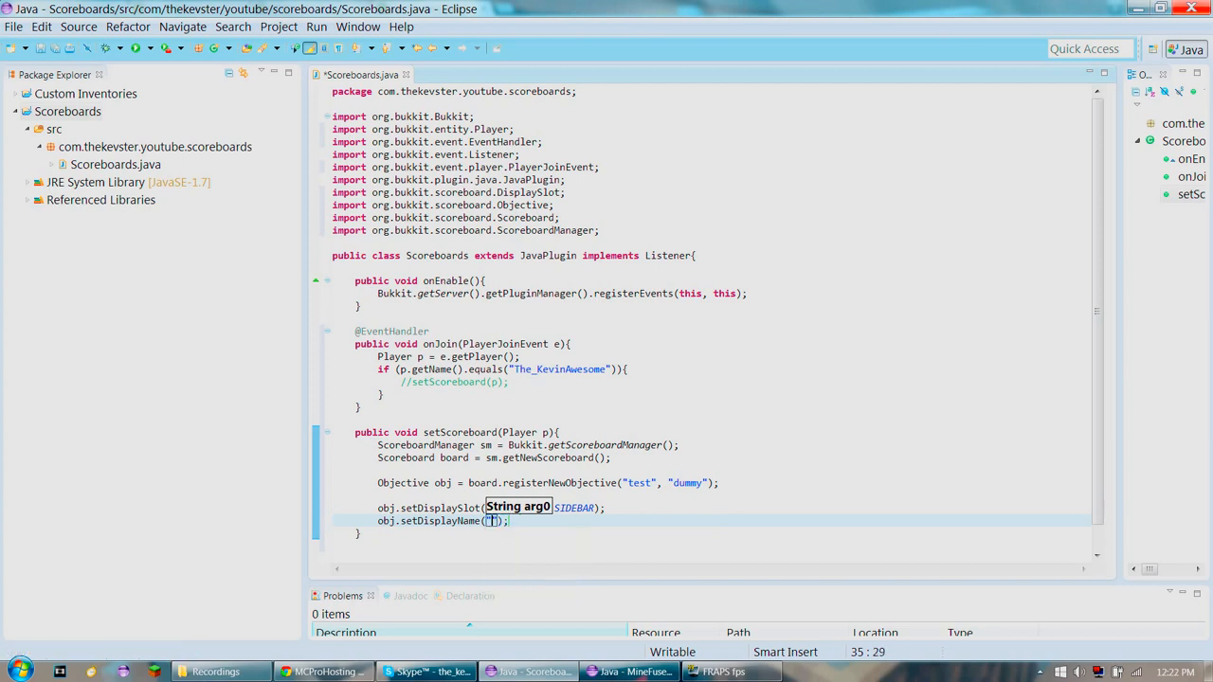
type("&1")
key("shift+Left")
key("shift+Left")
key("Delete")
type("ChatColor.BOLD")
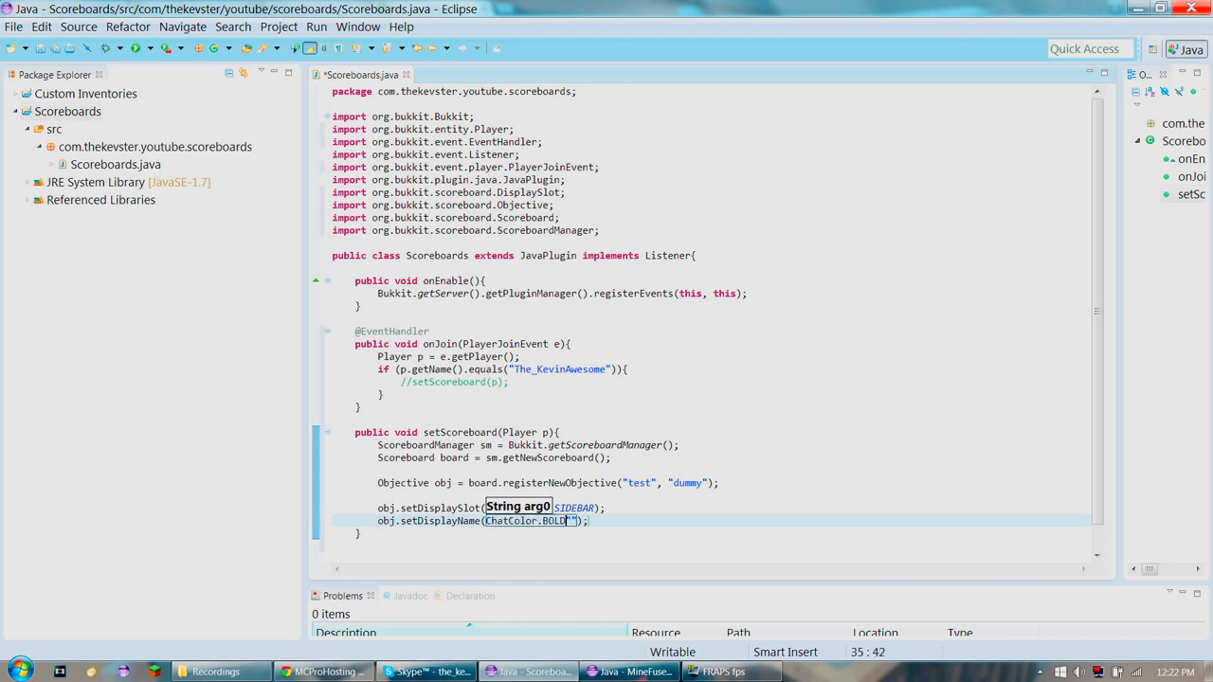
key("Right")
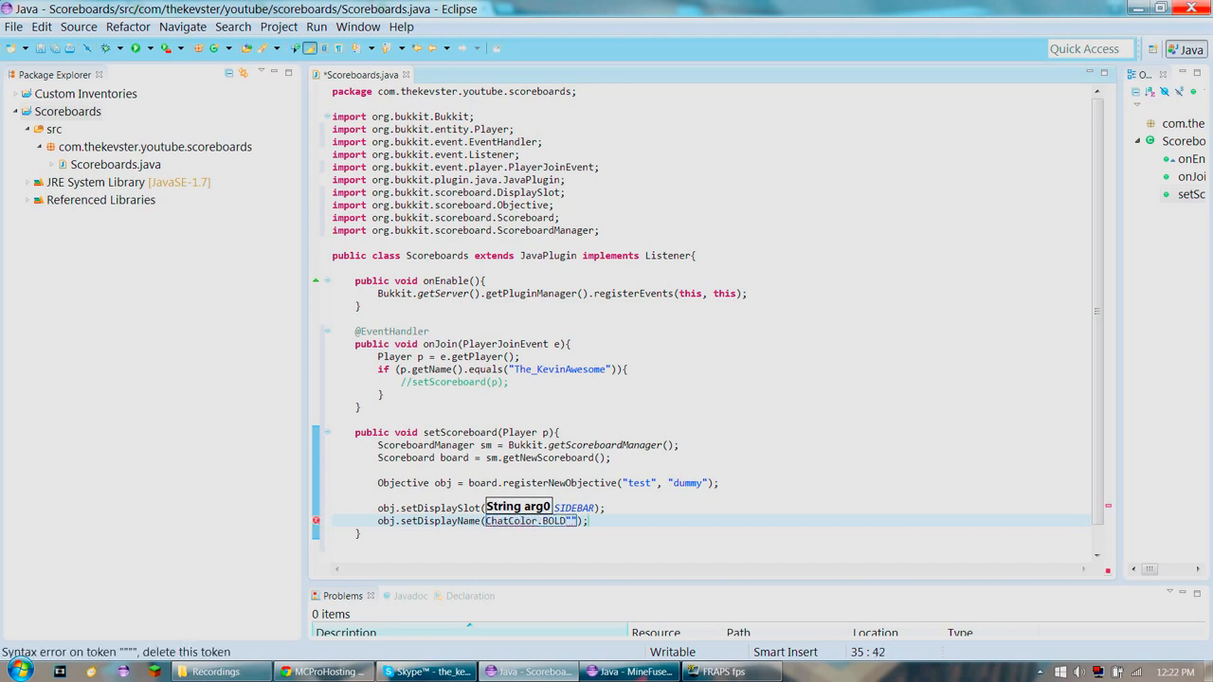
type("+\"")
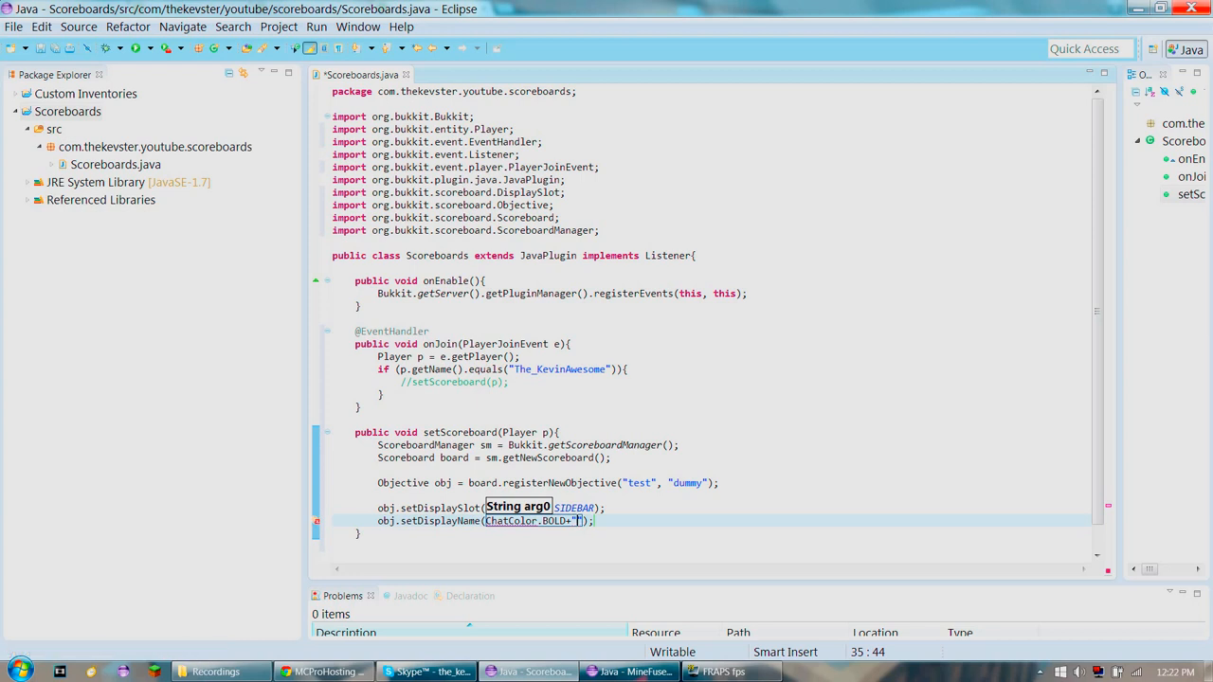
type("Youtube is ")
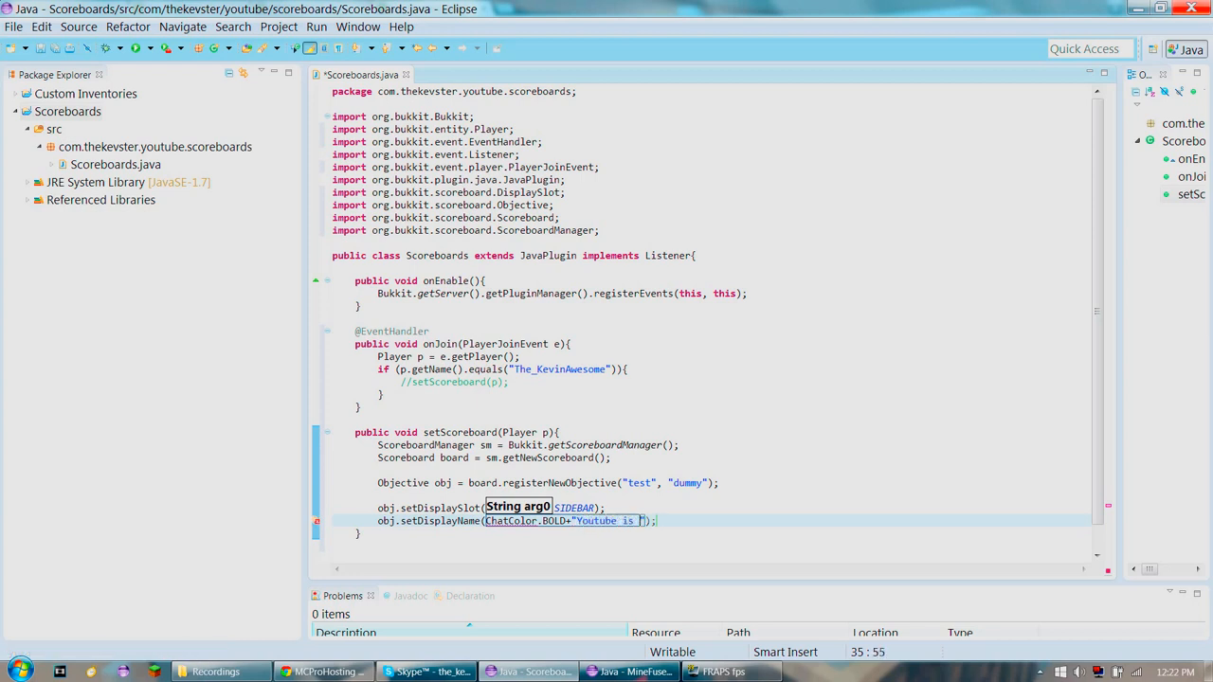
type("cool")
left_click(299, 503)
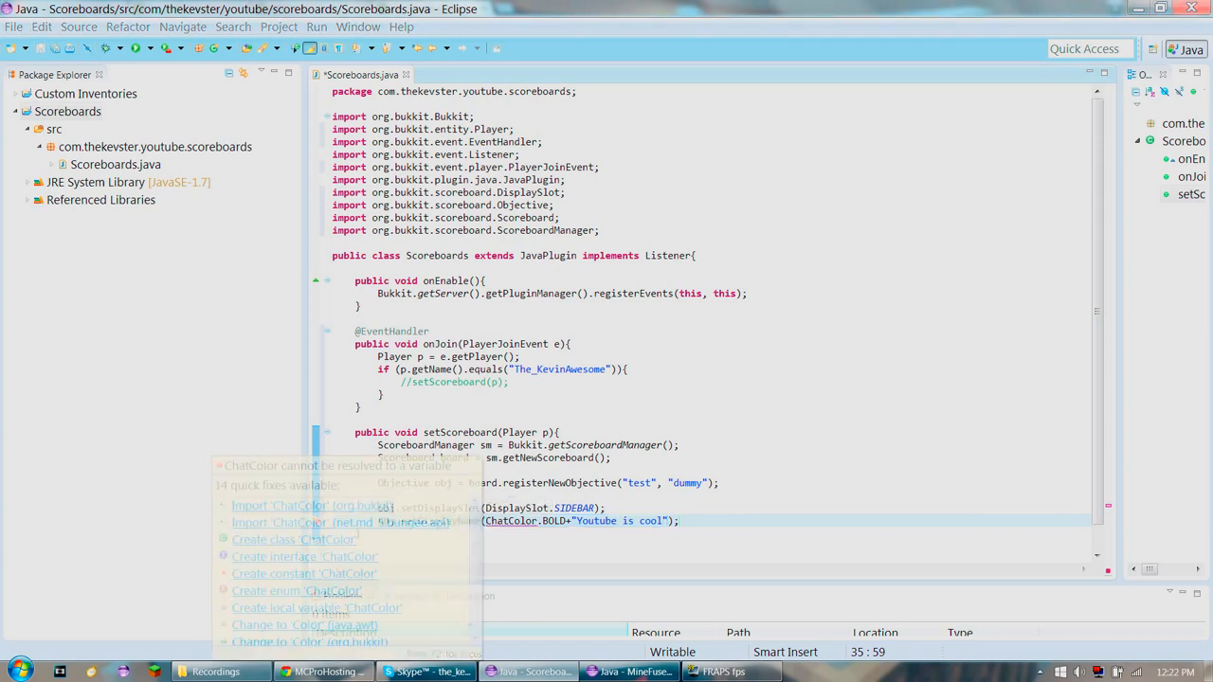
key("End")
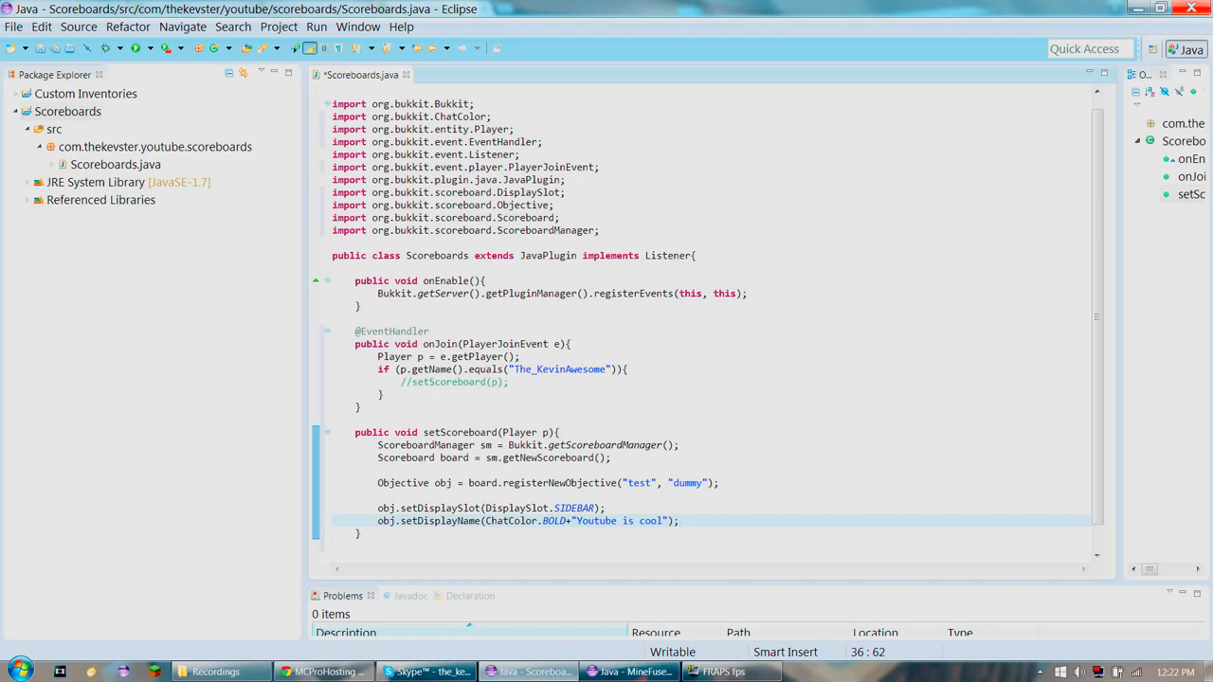
Add Score s1 = obj.getScore(ChatColor.AQUA + "scoreboards are cool")
key("Return")
key("Return")
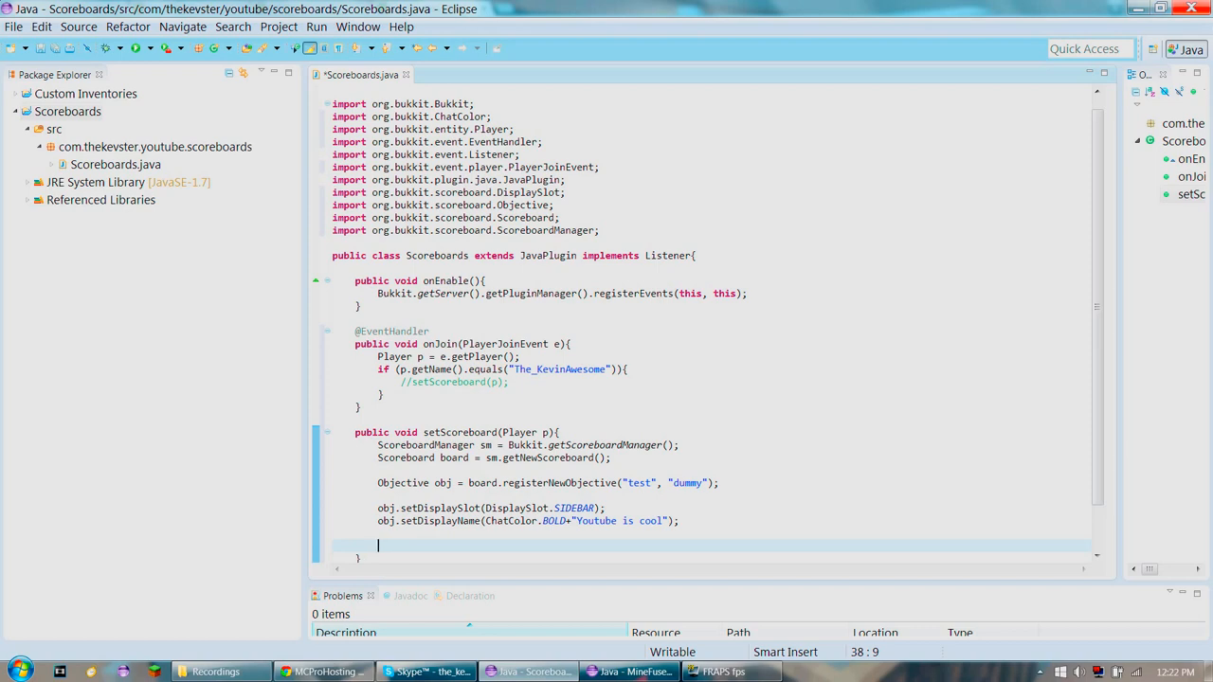
left_click_drag(663, 521, 577, 520)
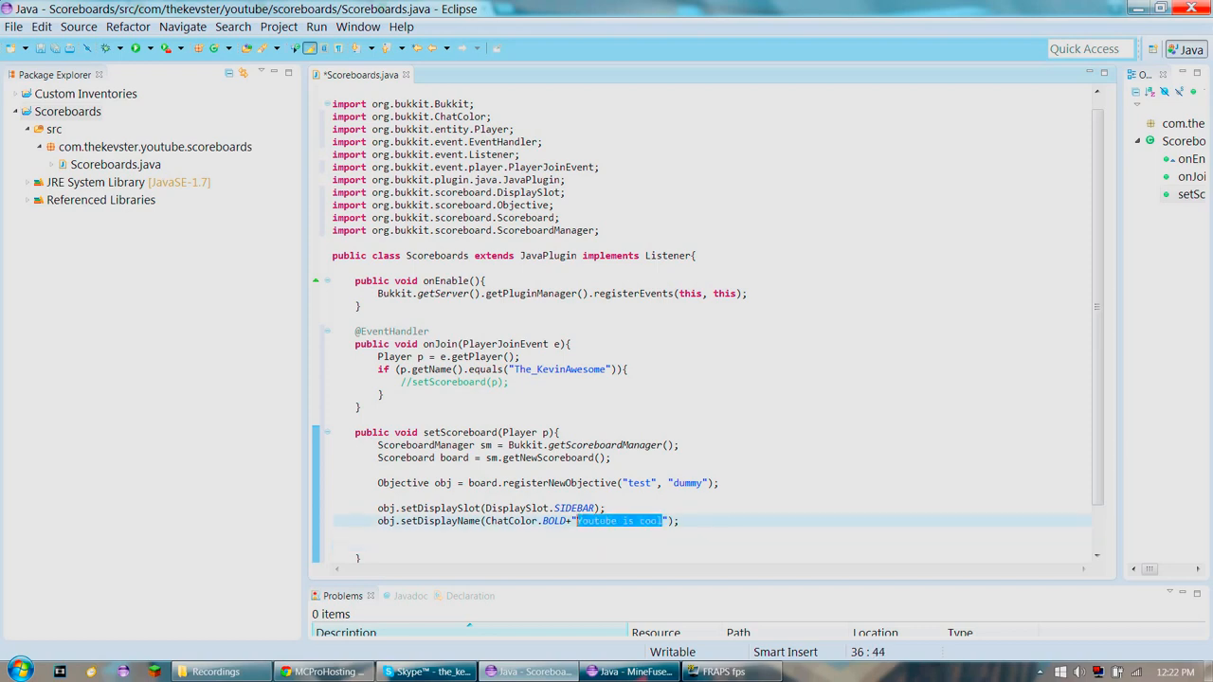
scroll(664, 379, "down", 4)
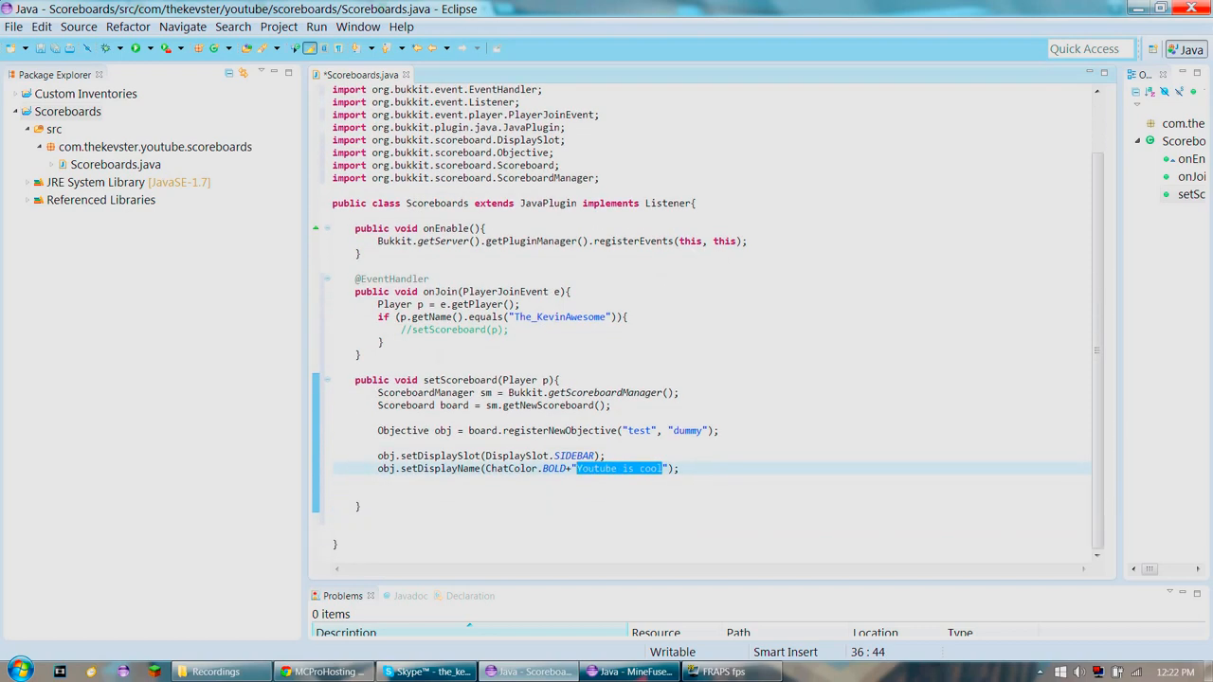
key("End")
key("Return")
key("Return")
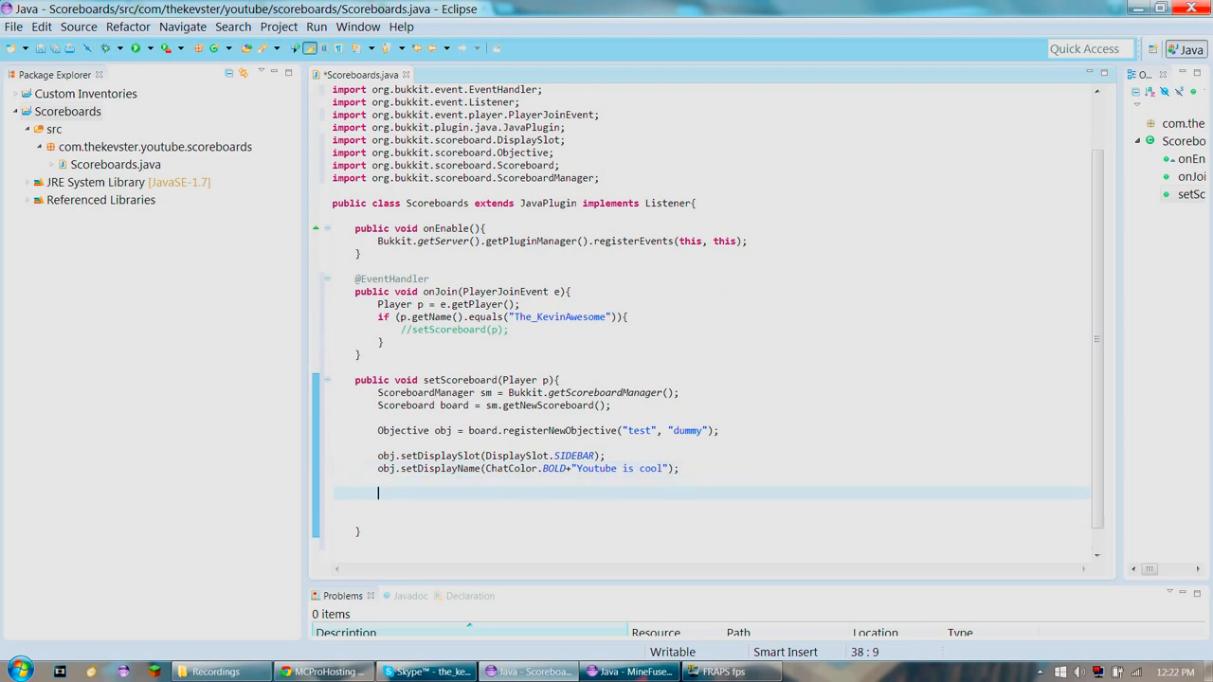
type("Score ")
type("s1 = ")
type("obj.get")
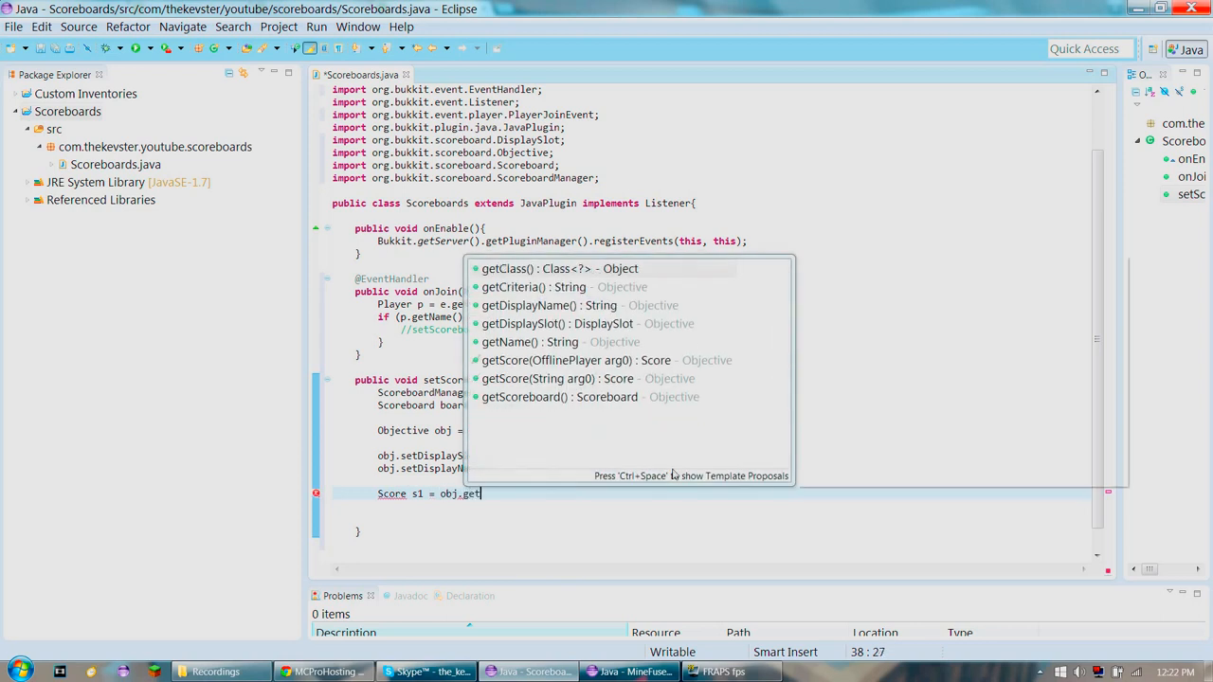
key("Down")
key("Down")
key("Down")
key("Down")
key("Down")
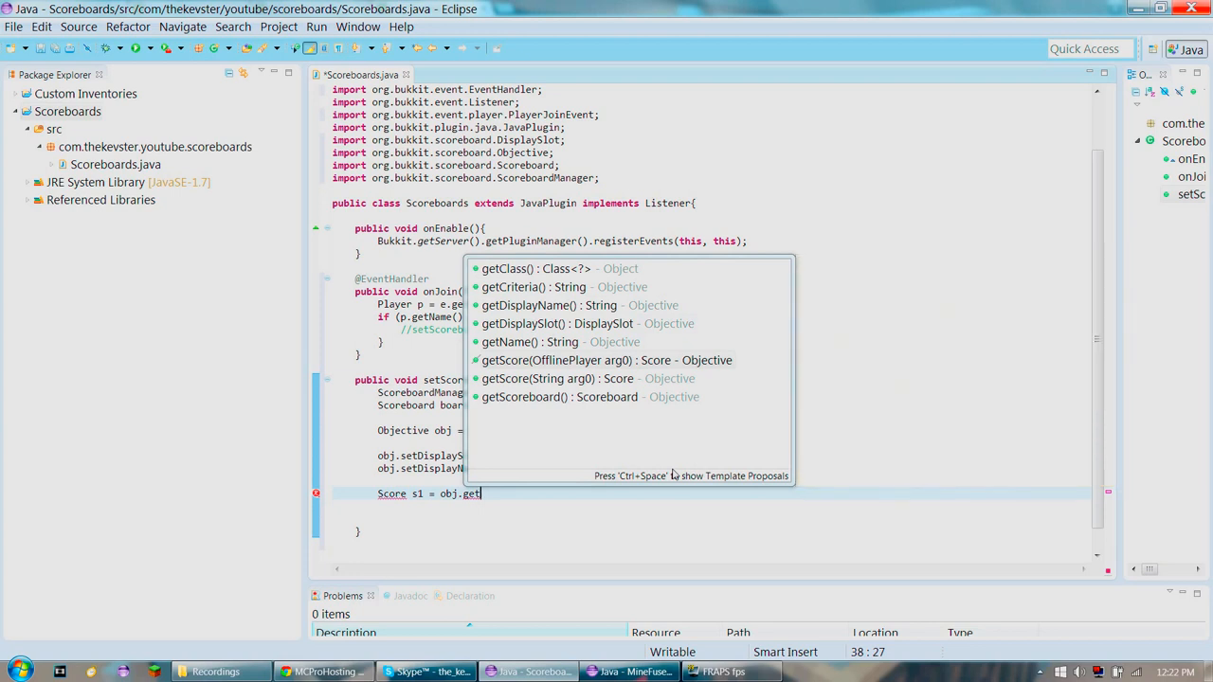
key("Return")
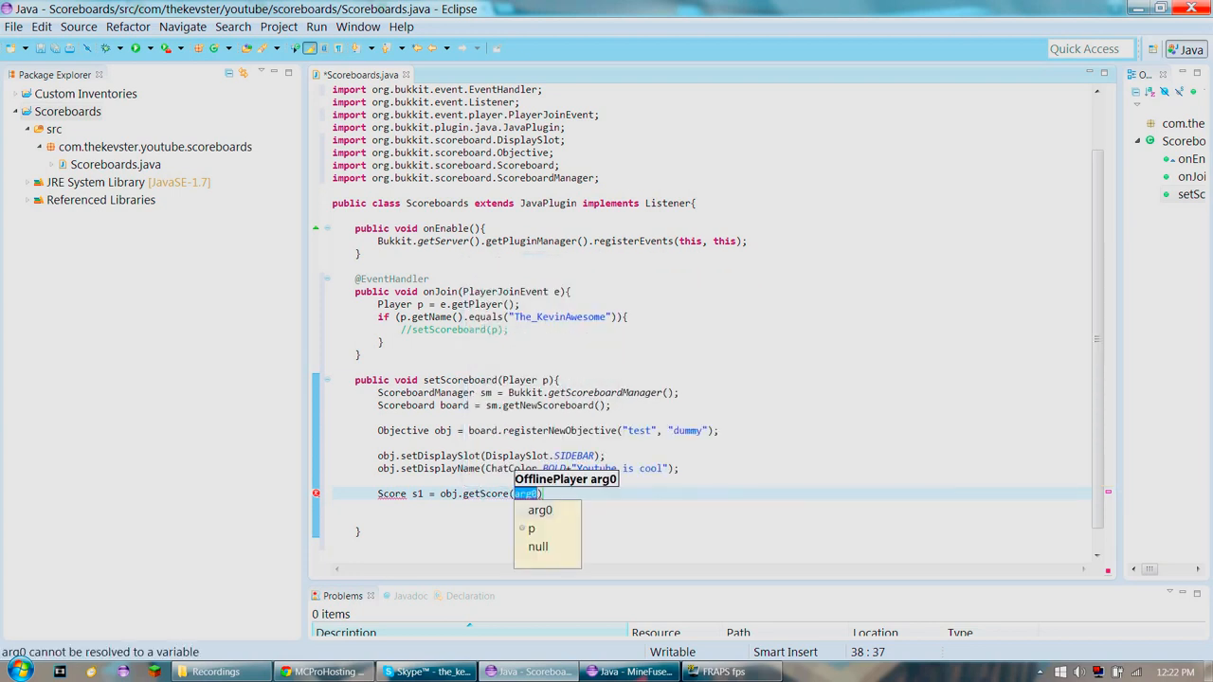
type("ChatColor")
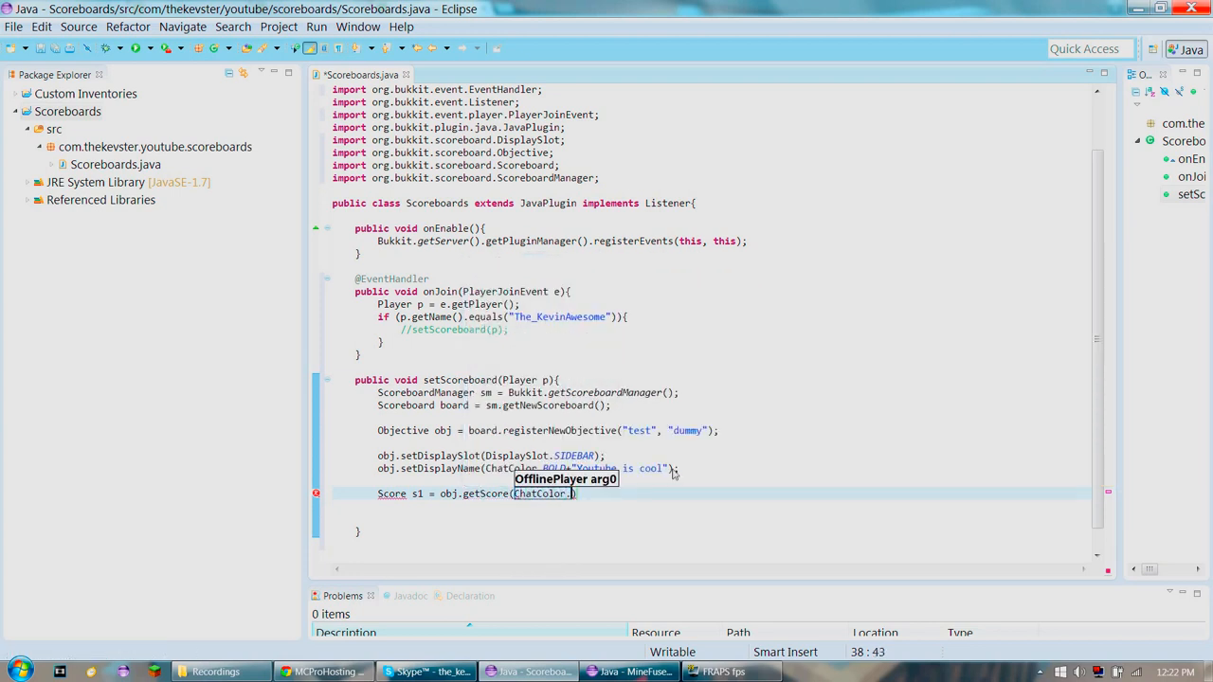
type(".")
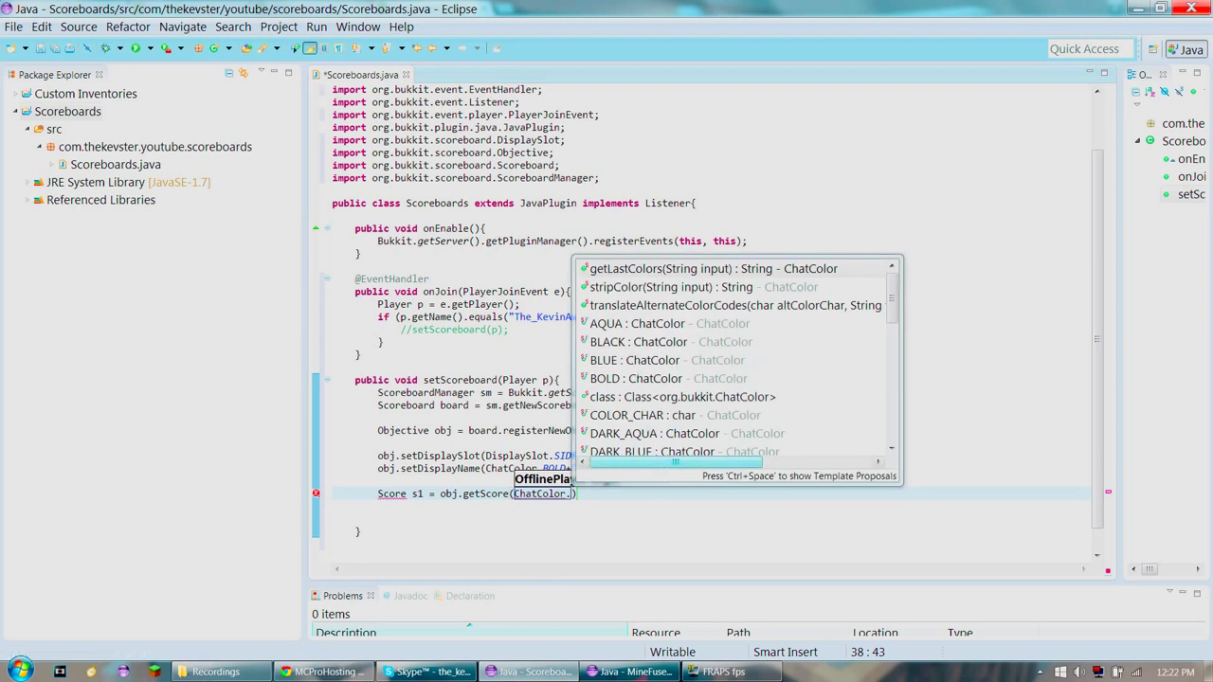
double_click(631, 323)
type("AQUA")
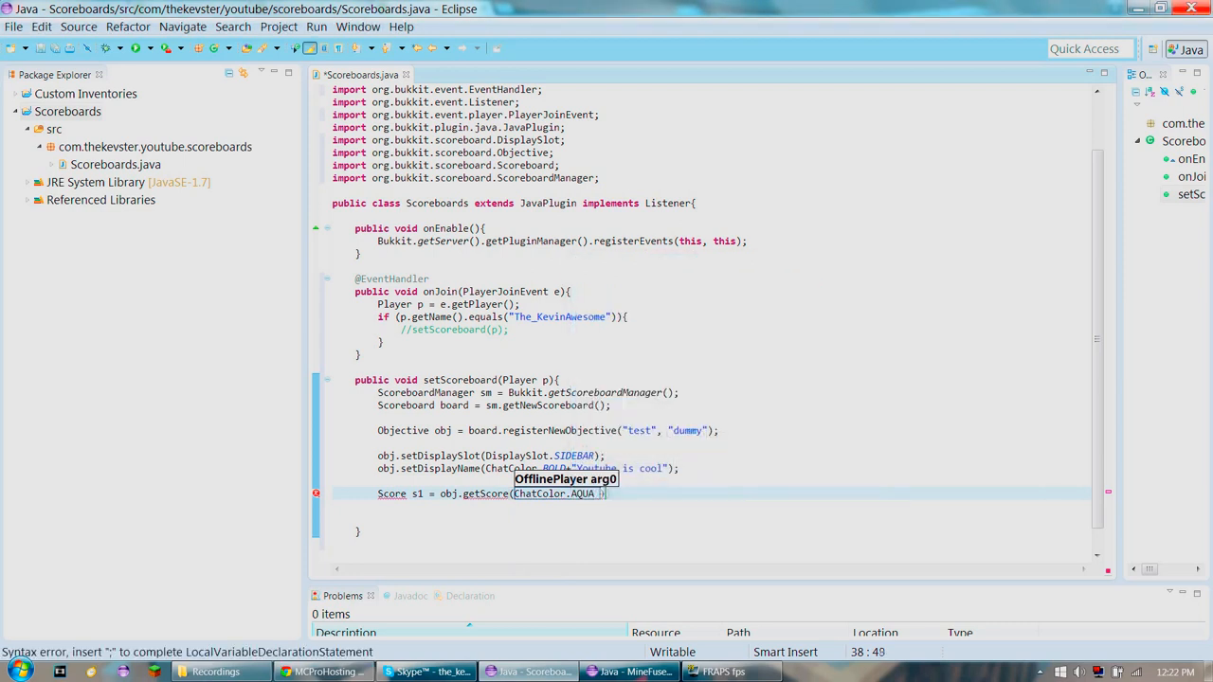
type("+ \"")
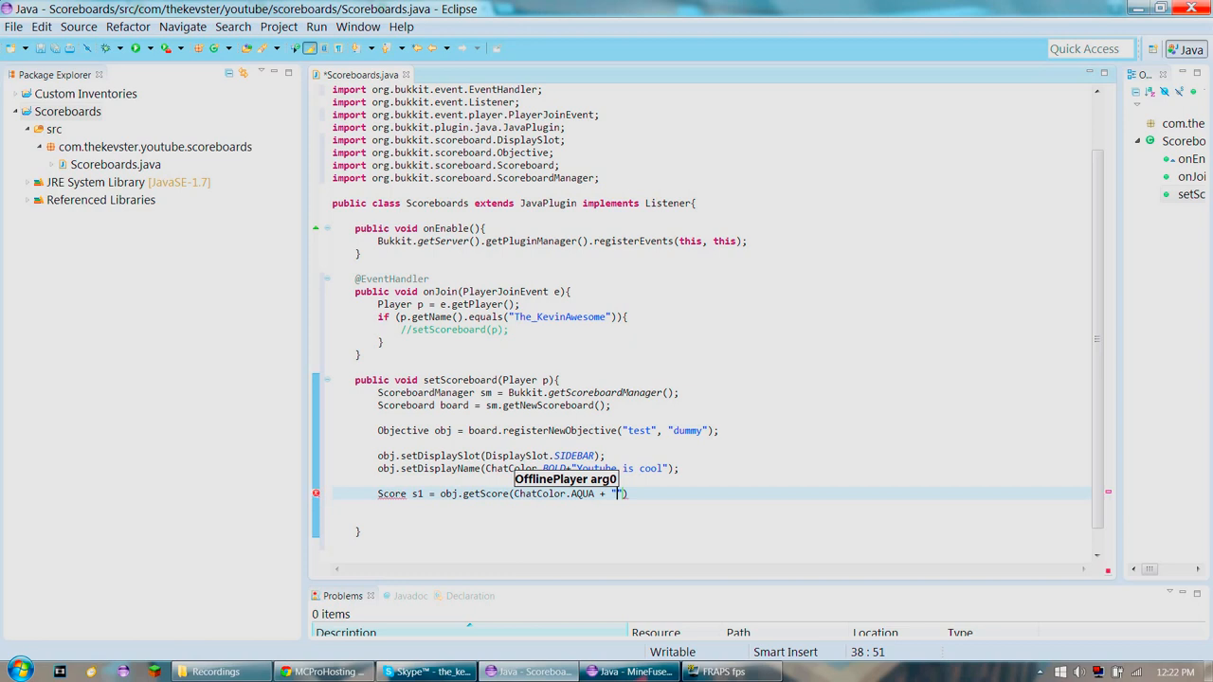
type("scoreboards are co")
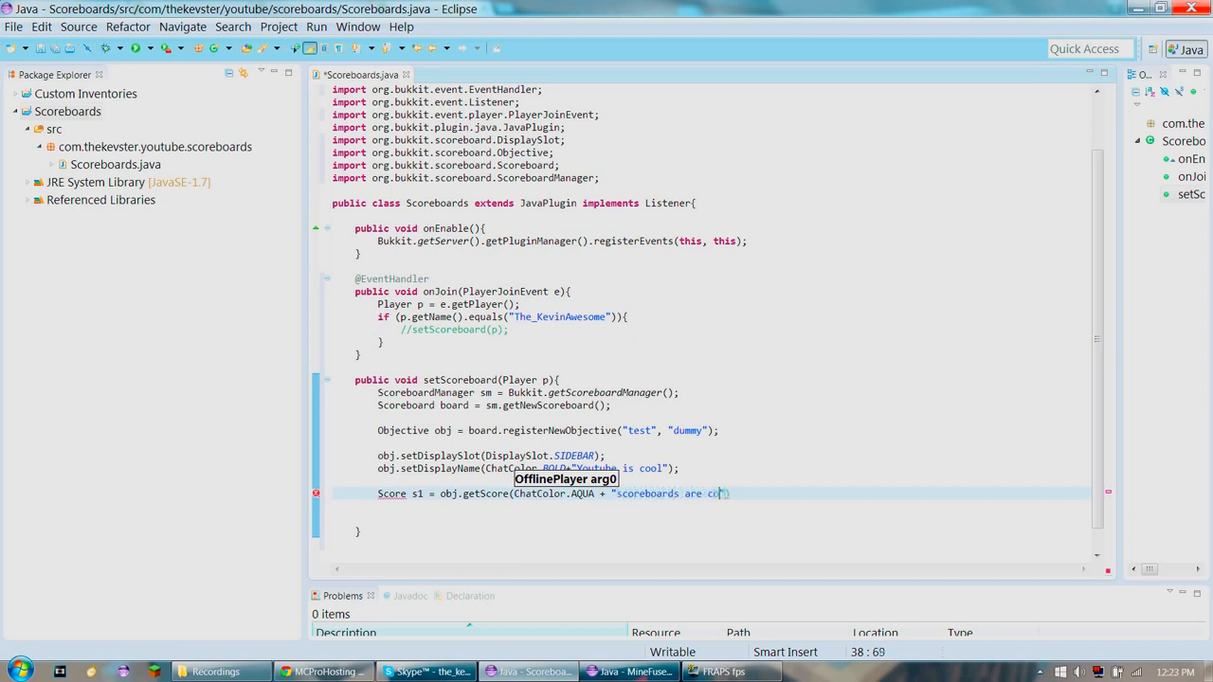
type("ol!")
key("BackSpace")
Replace the first score's text with "cool board!"
key("shift+Left")
key("shift+Left")
key("shift+Left")
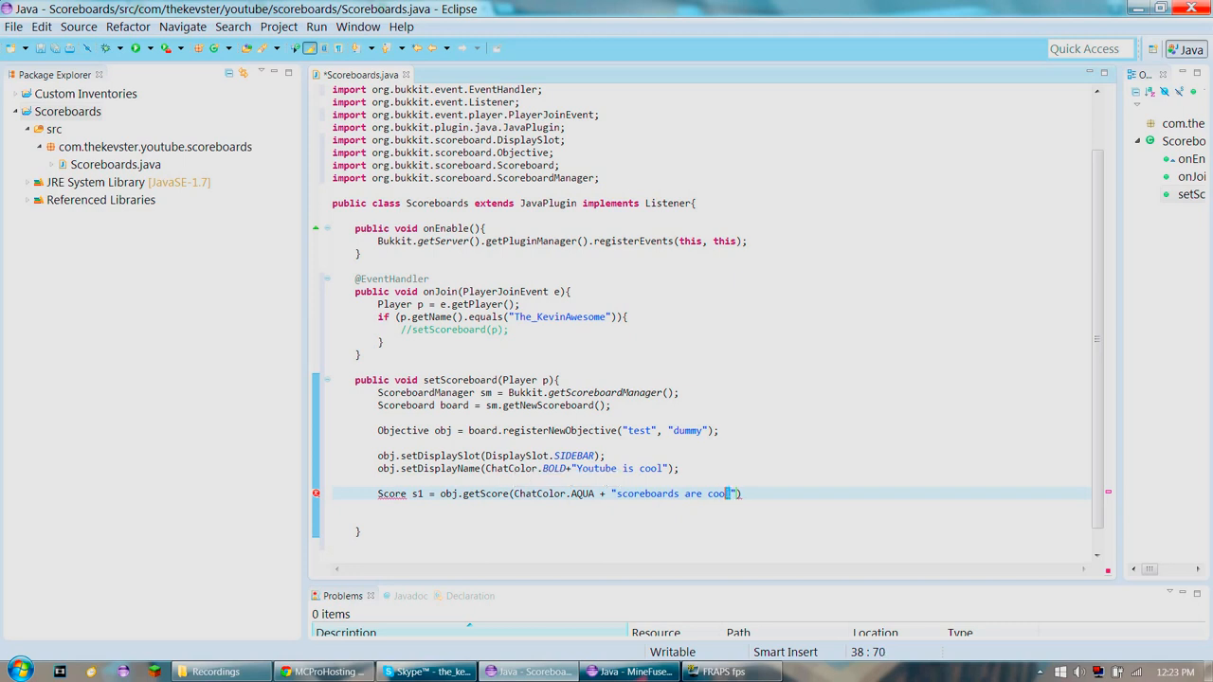
key("shift+Left")
key("shift+Left")
key("shift+Left")
key("shift+Left")
key("shift+Left")
key("shift+Left")
key("shift+Left")
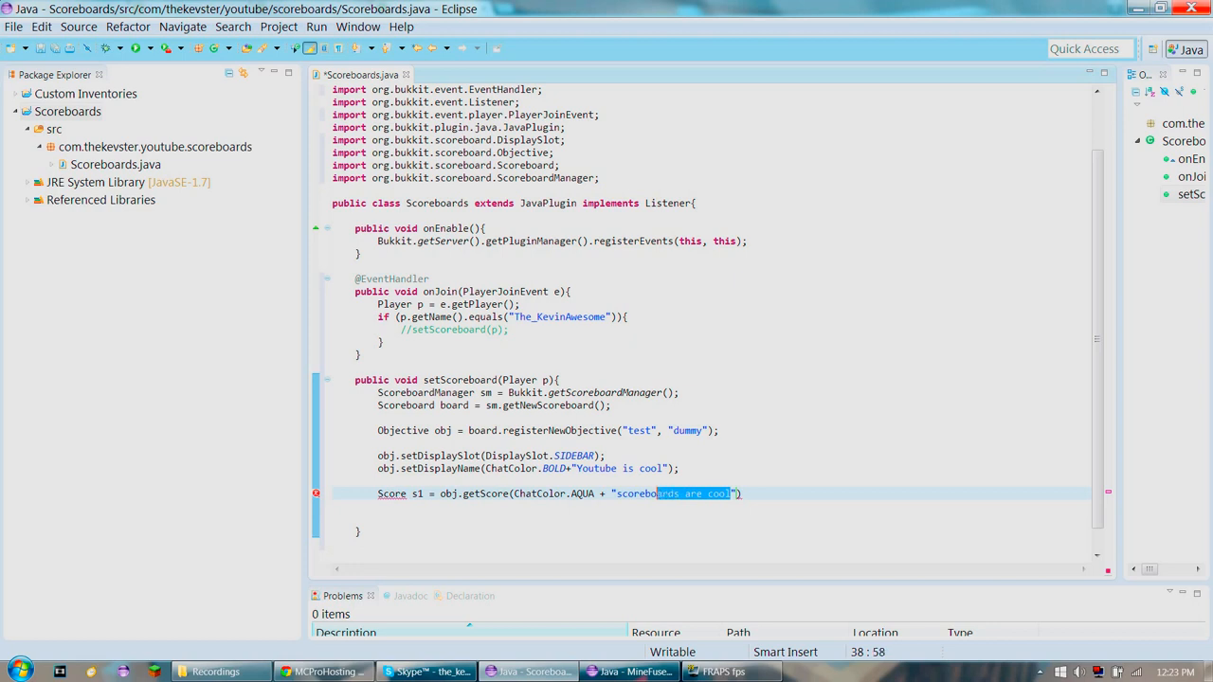
key("shift+Left")
key("shift+Left")
key("shift+Left")
key("shift+Left")
key("Right")
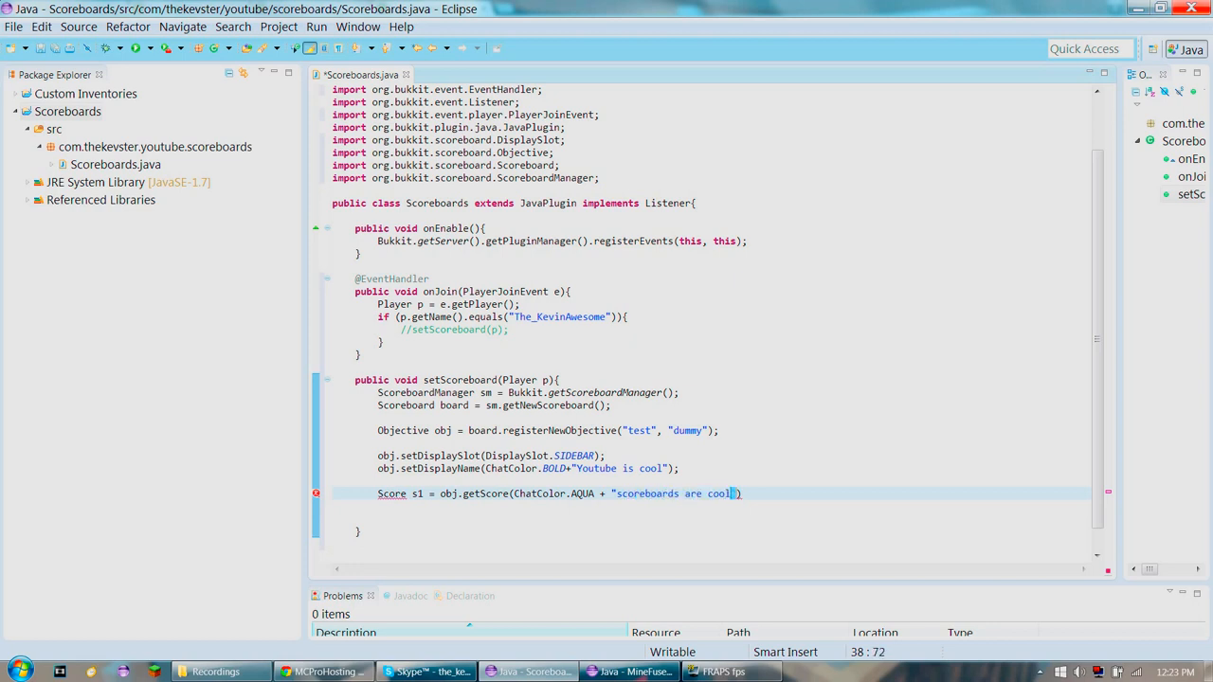
key("Left")
key("shift+Left")
key("shift+Left")
key("shift+Left")
key("shift+Left")
key("shift+Left")
key("shift+Left")
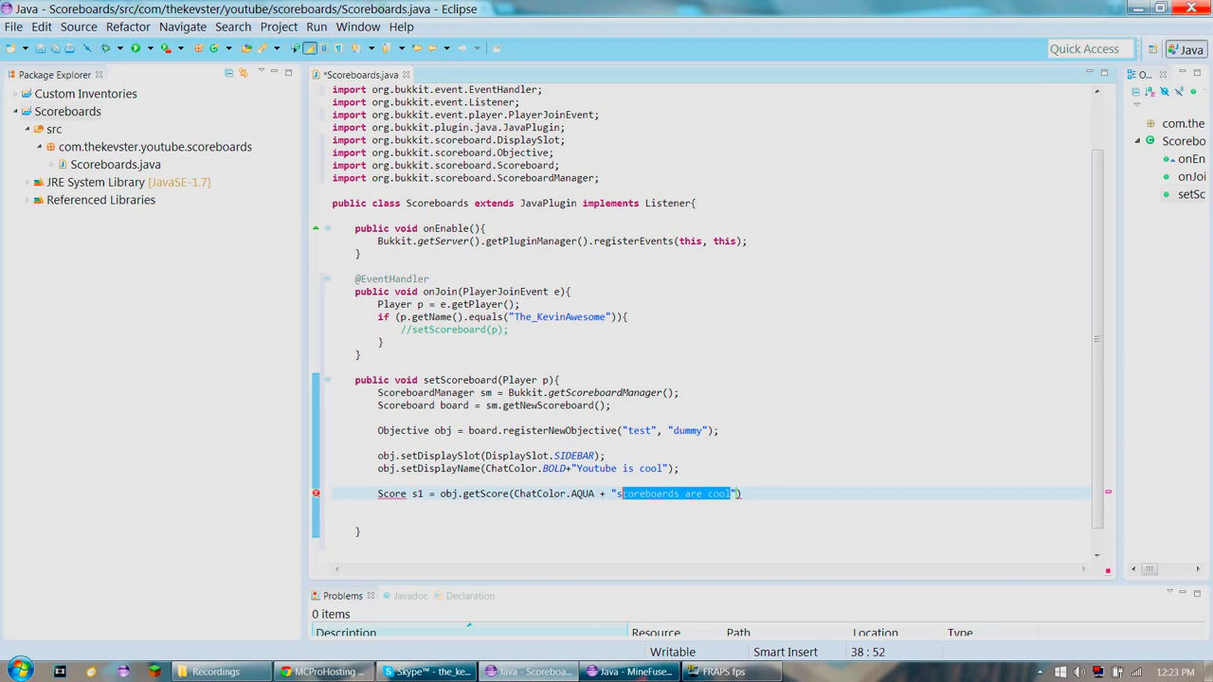
key("shift+Left")
key("shift+Left")
key("shift+Left")
type("cool board")
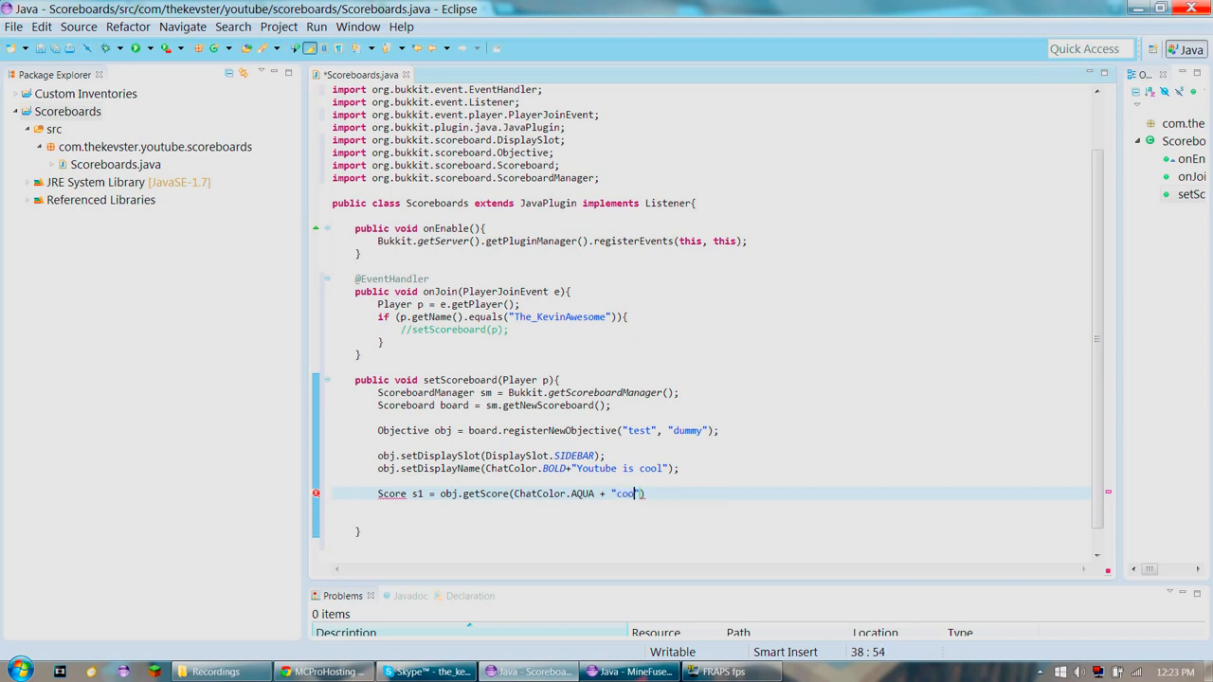
type("!")
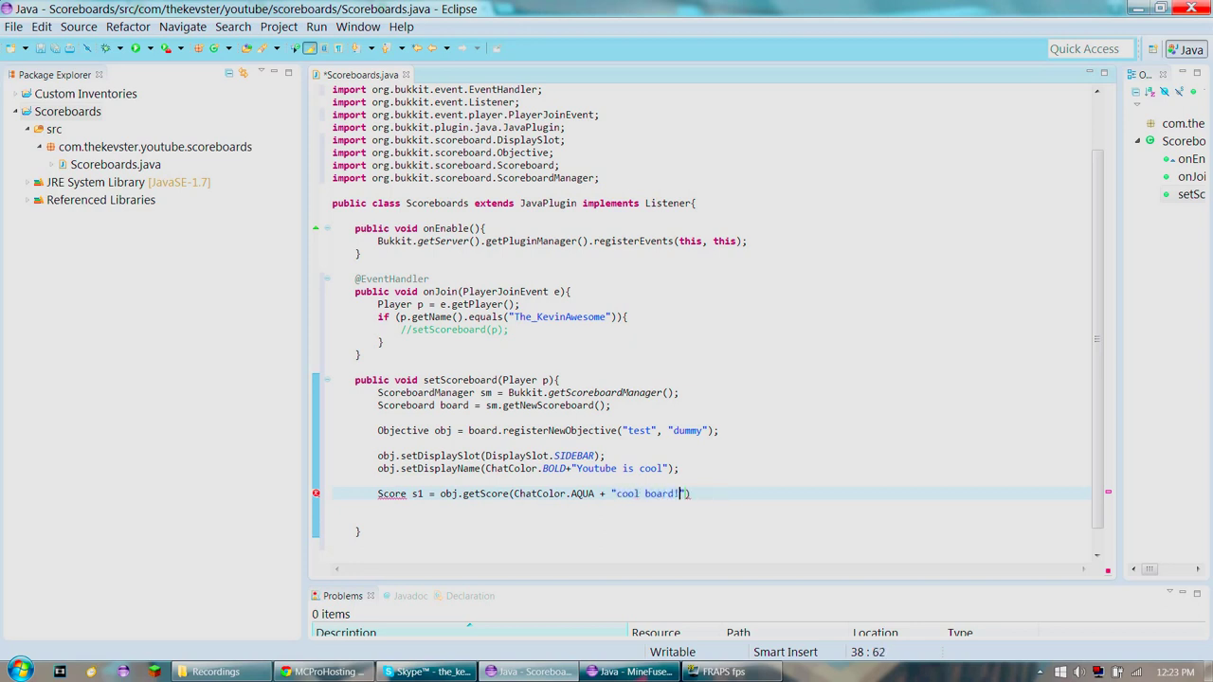
End the Score s1 statement with a semicolon and import the Score class
key("Right")
key("Right")
key("Right")
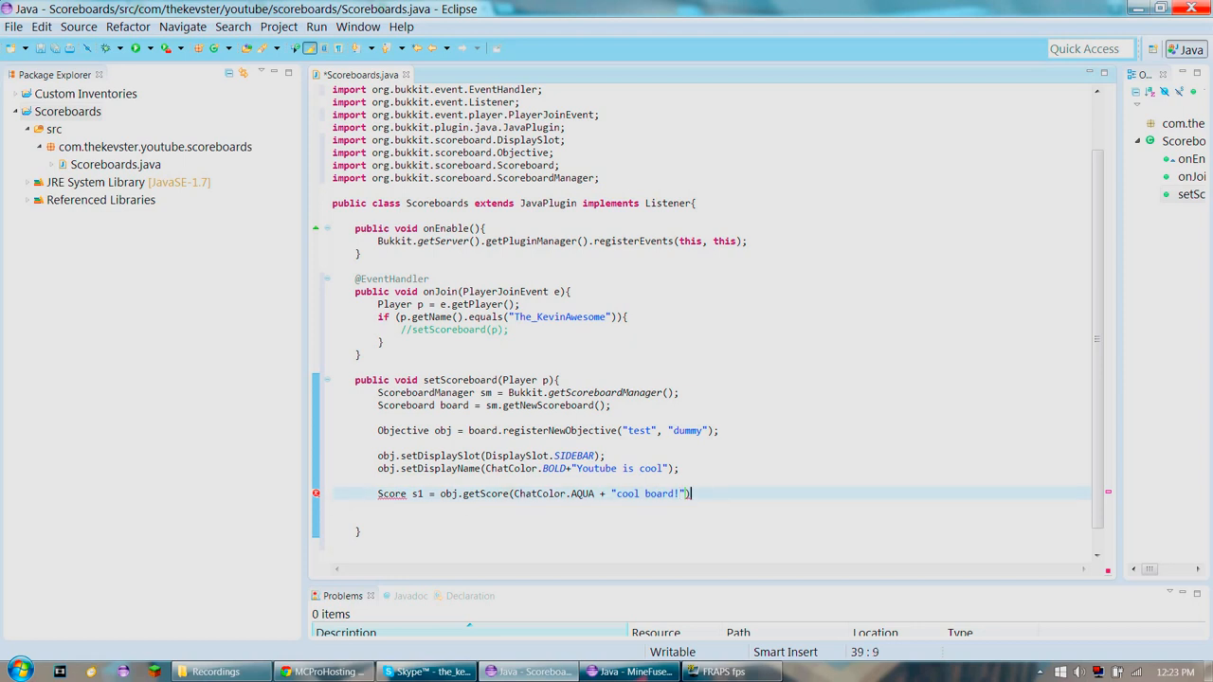
key("Left")
type(";")
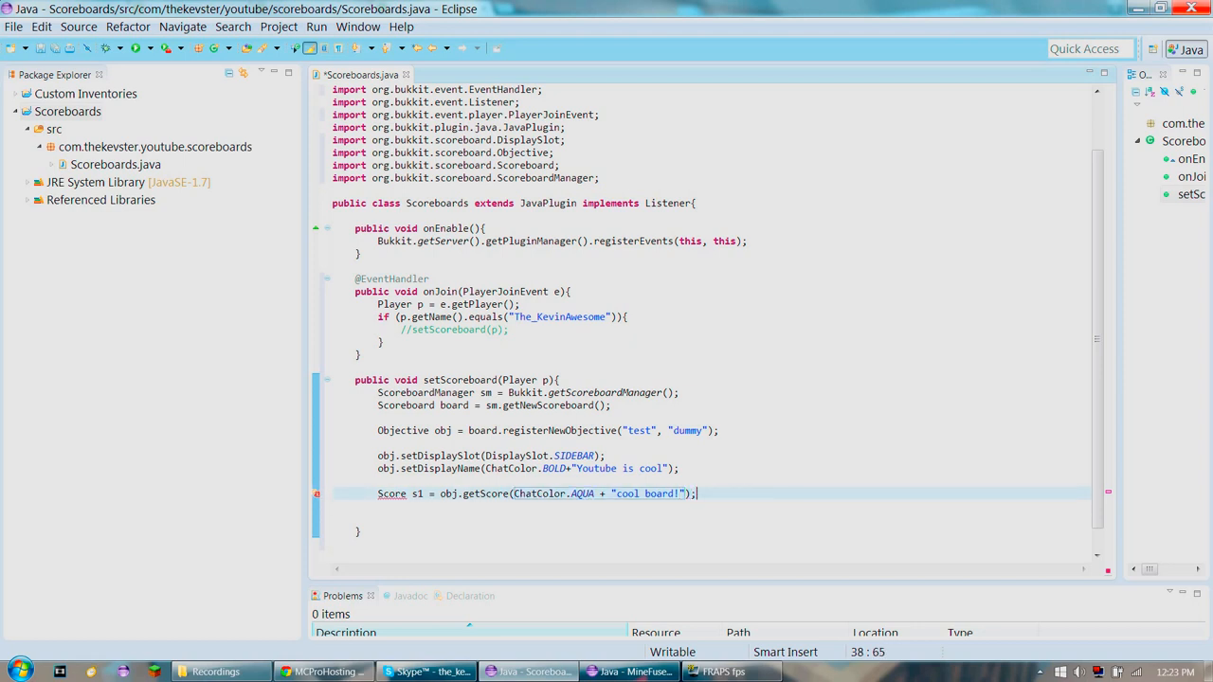
mouse_move(392, 493)
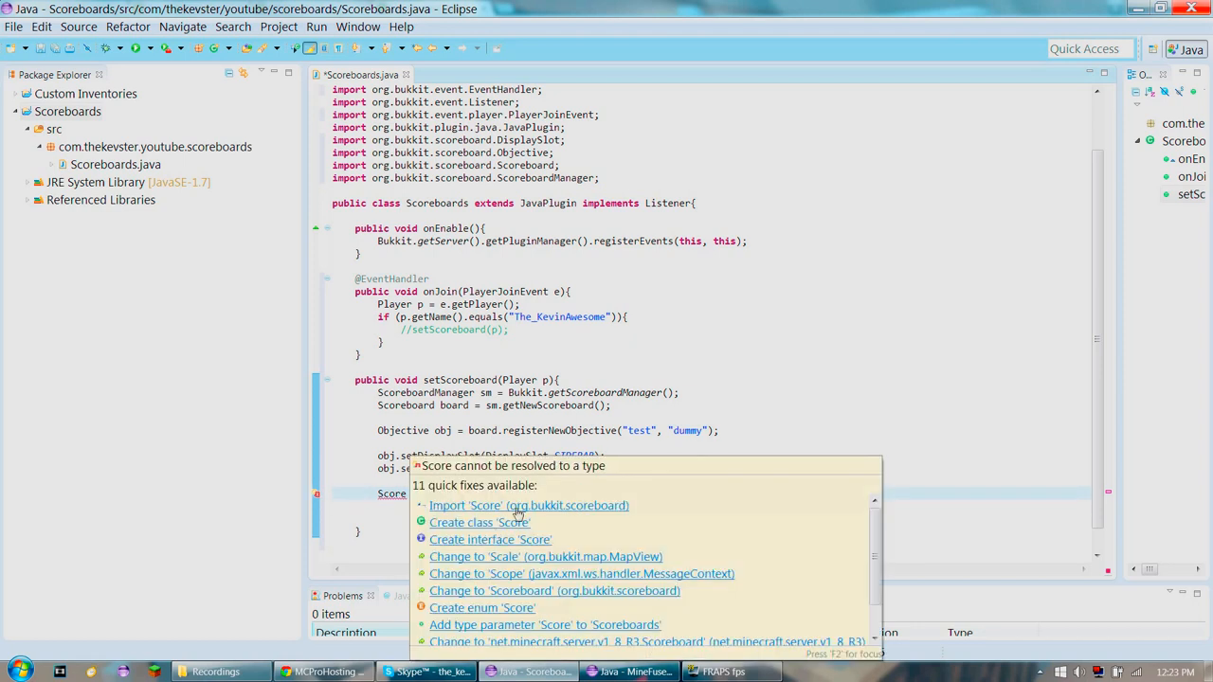
left_click(493, 518)
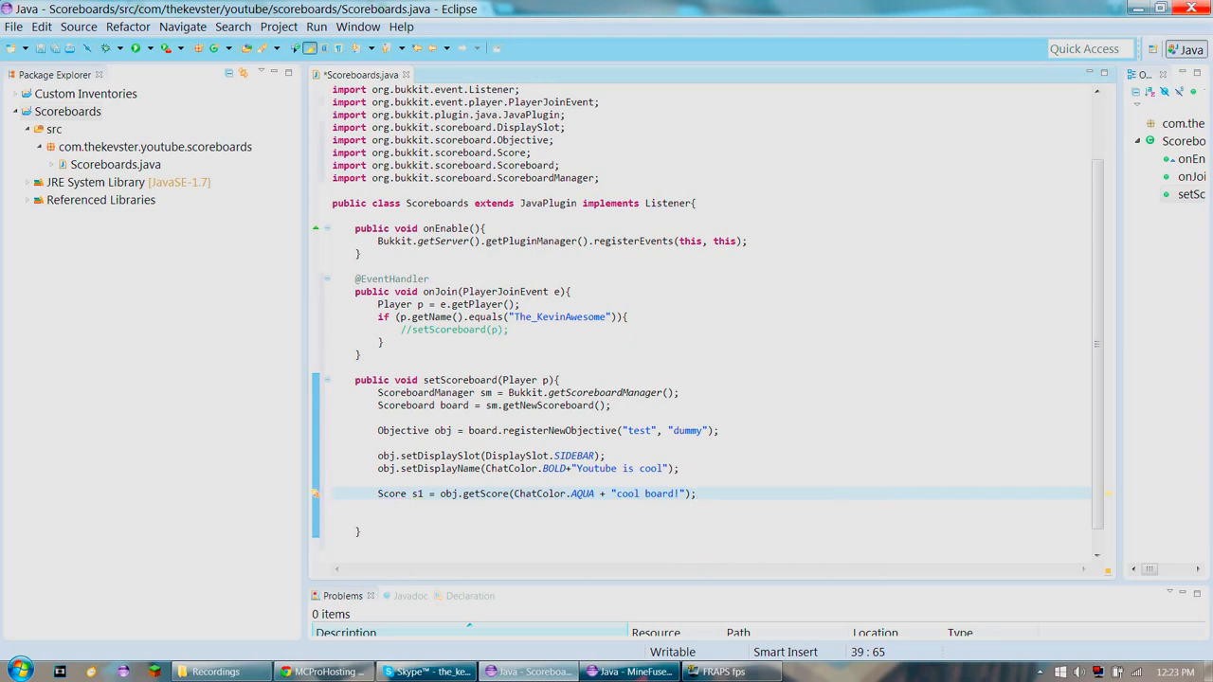
key("Return")
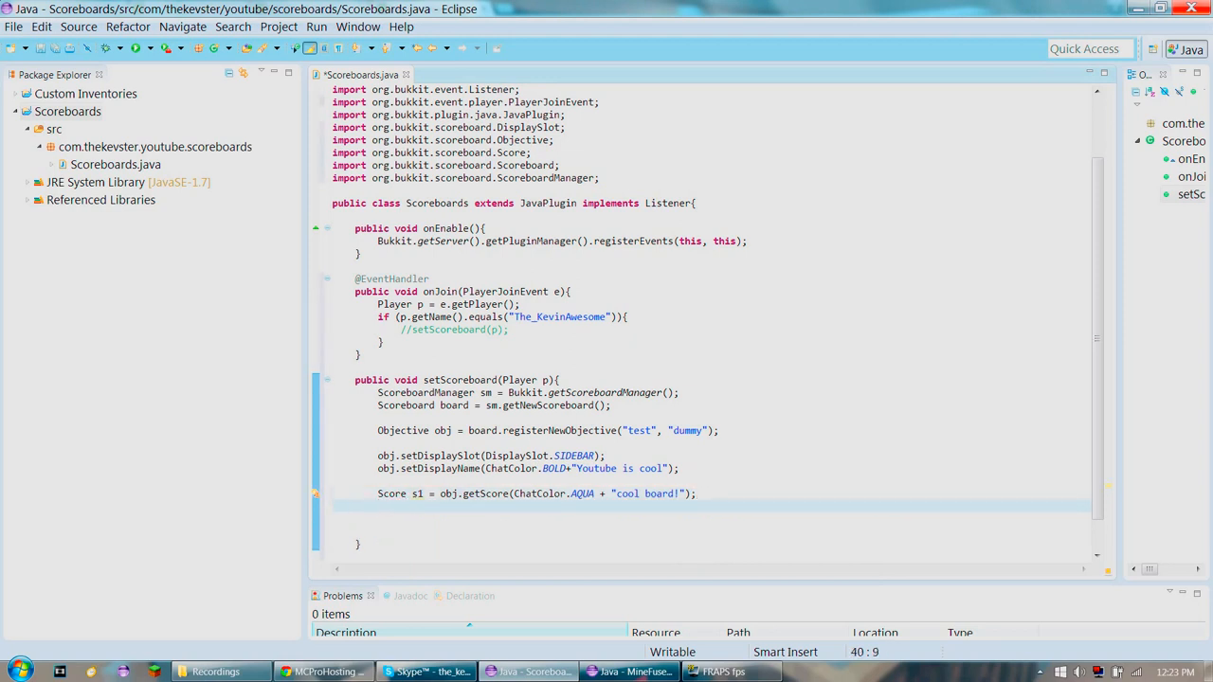
type("ss1")
Set s1's score to 10 with s1.setScore(10)
key("BackSpace")
type(".se")
key("Return")
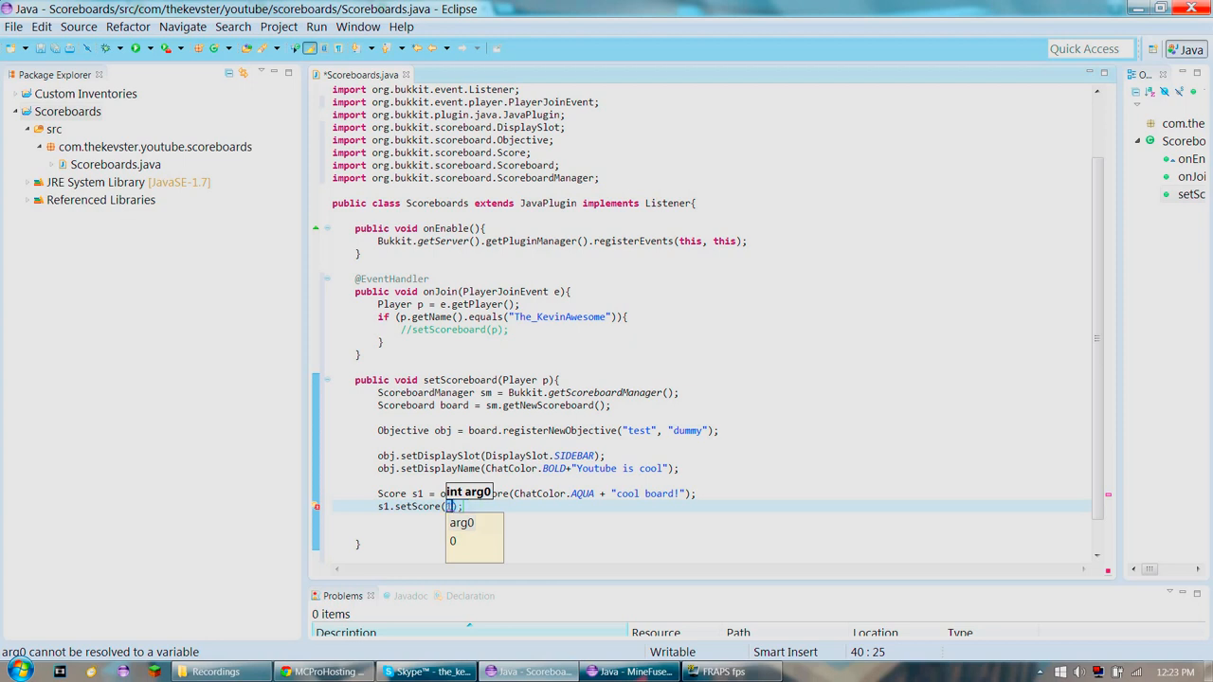
type("10")
key("End")
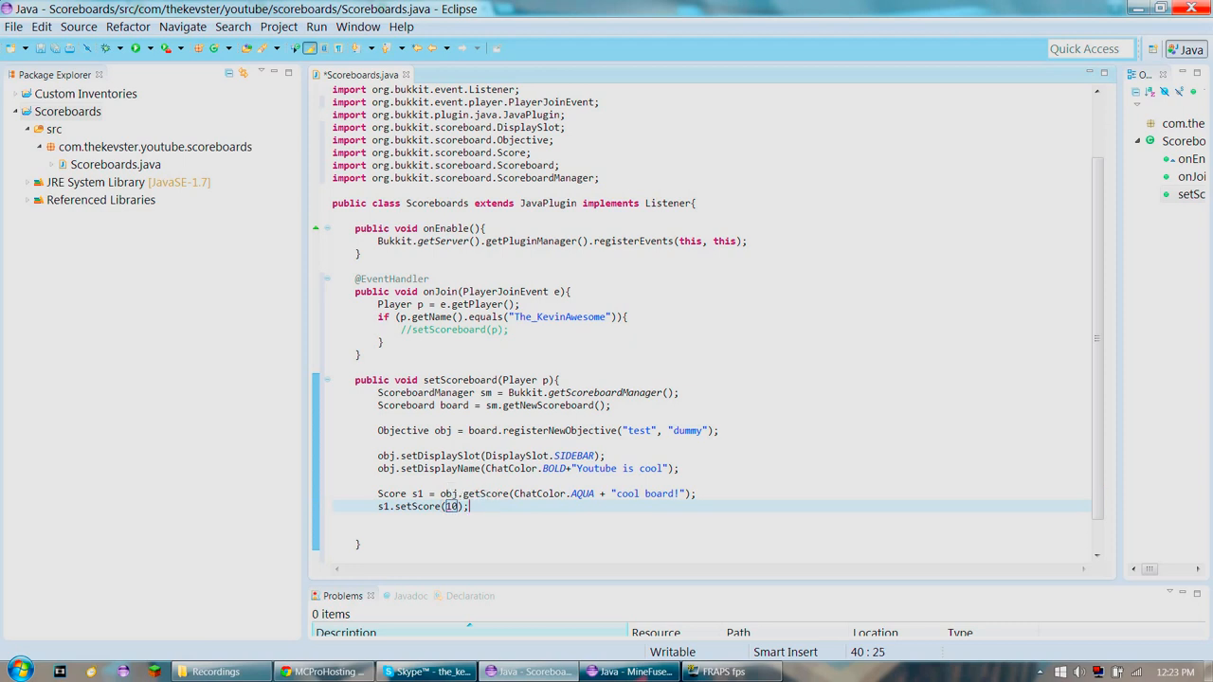
key("Return")
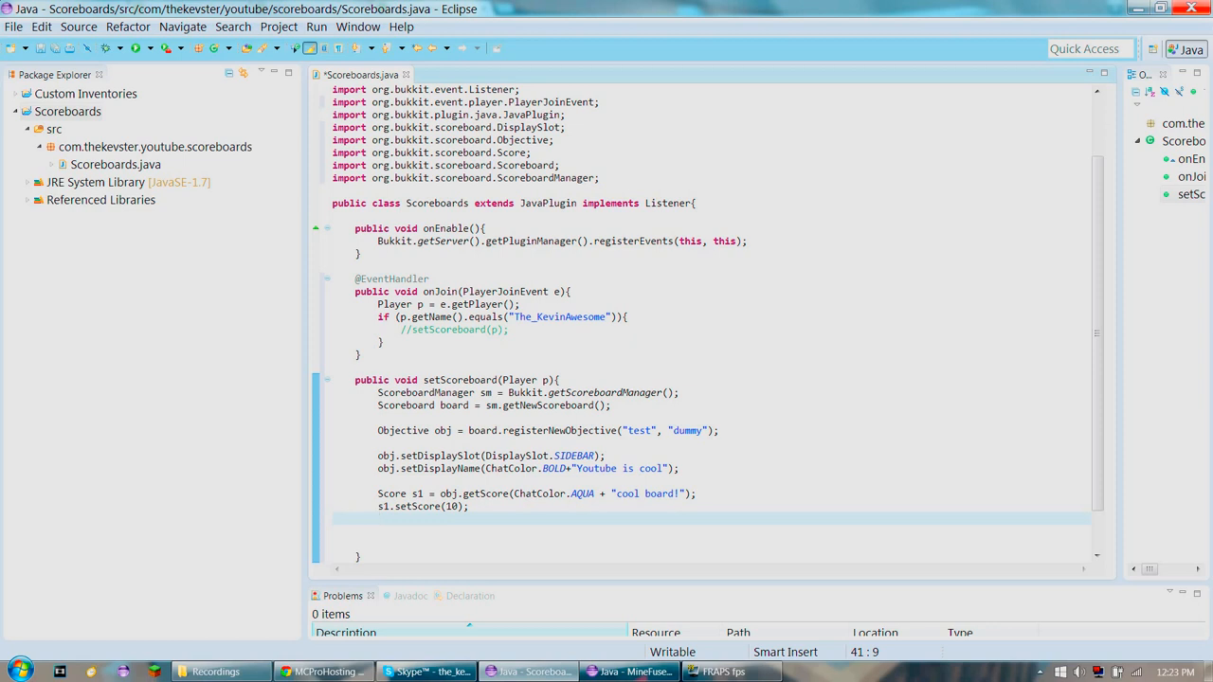
type("Score s2 ")
type("= ")
type("obj.g")
Add a gold "cool board V2.0" Score s2 worth 9 and save the file
key("Return")
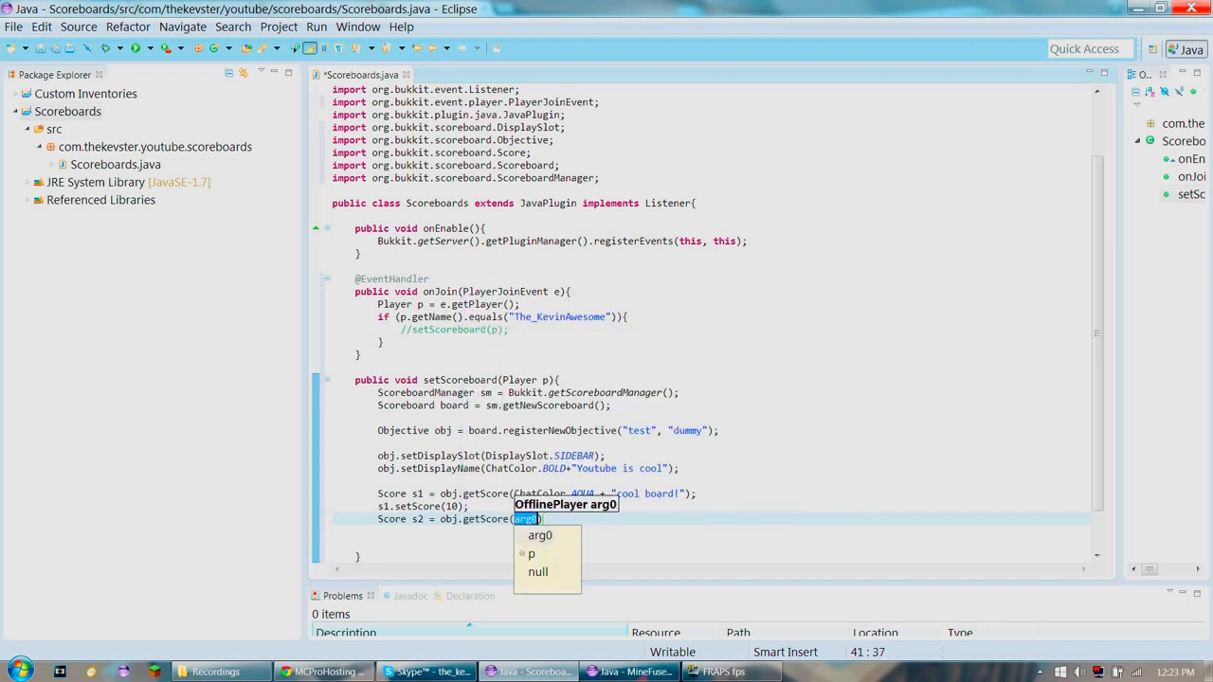
type("ChatColor.")
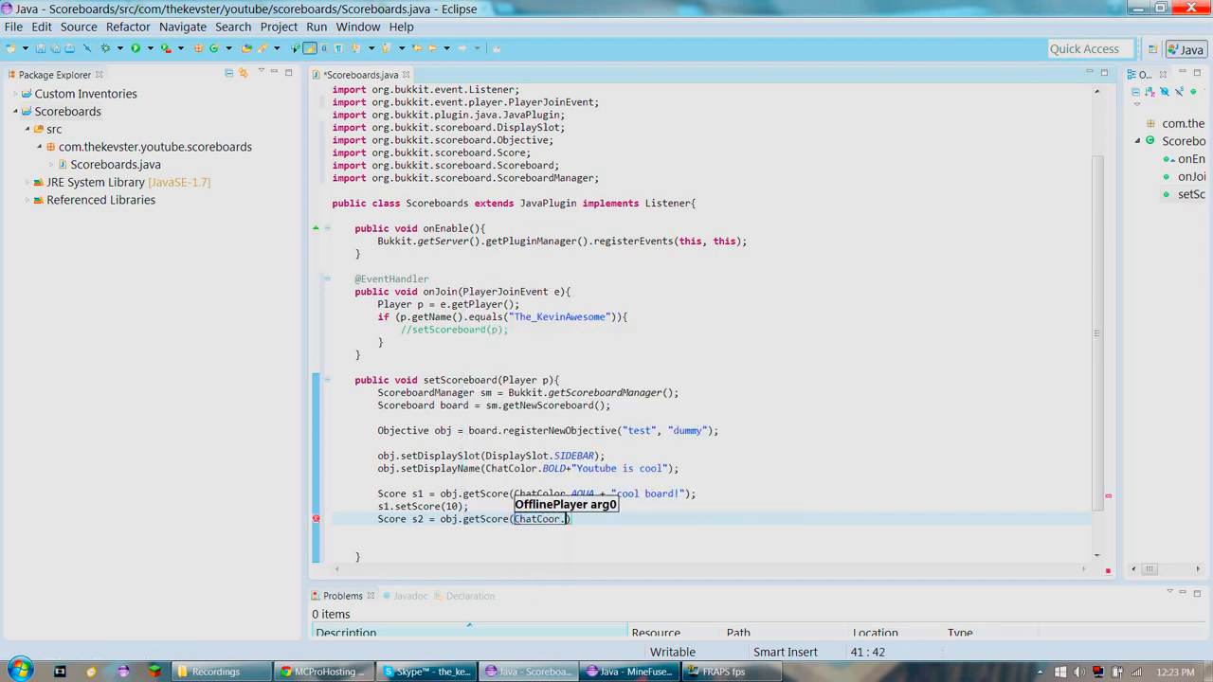
key("BackSpace")
key("BackSpace")
key("BackSpace")
type("lor.GOLD")
type(" + \"")
type("cool boa")
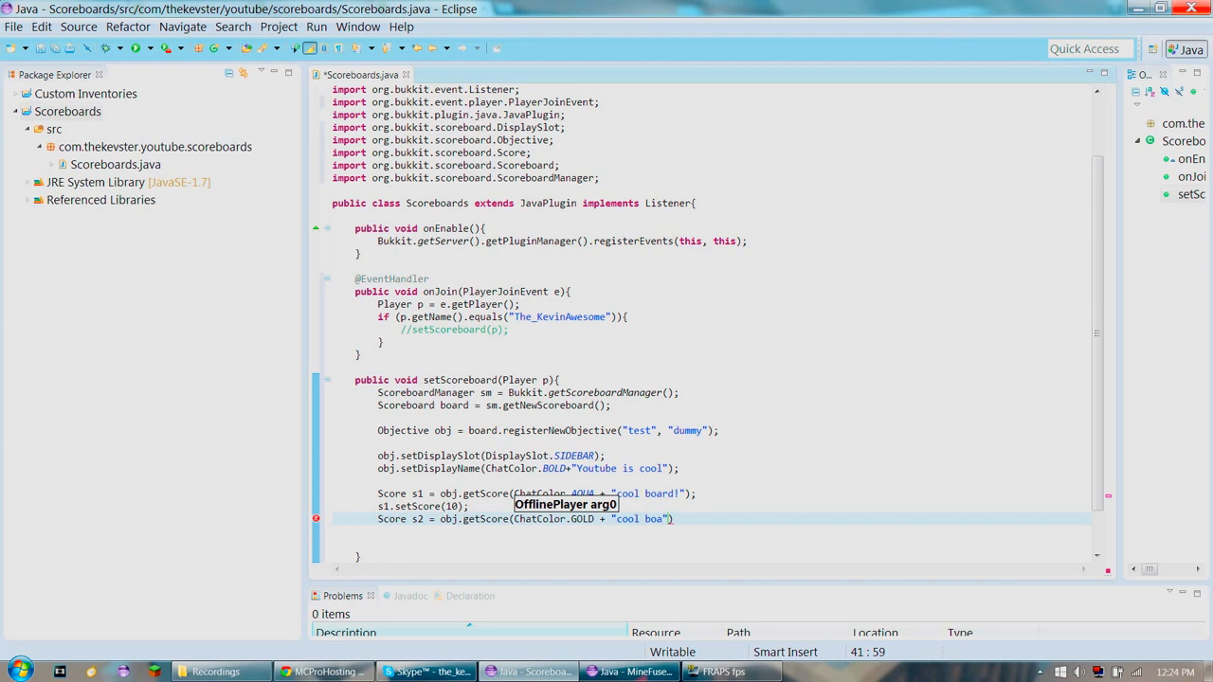
type("rd V2.0")
type("\");")
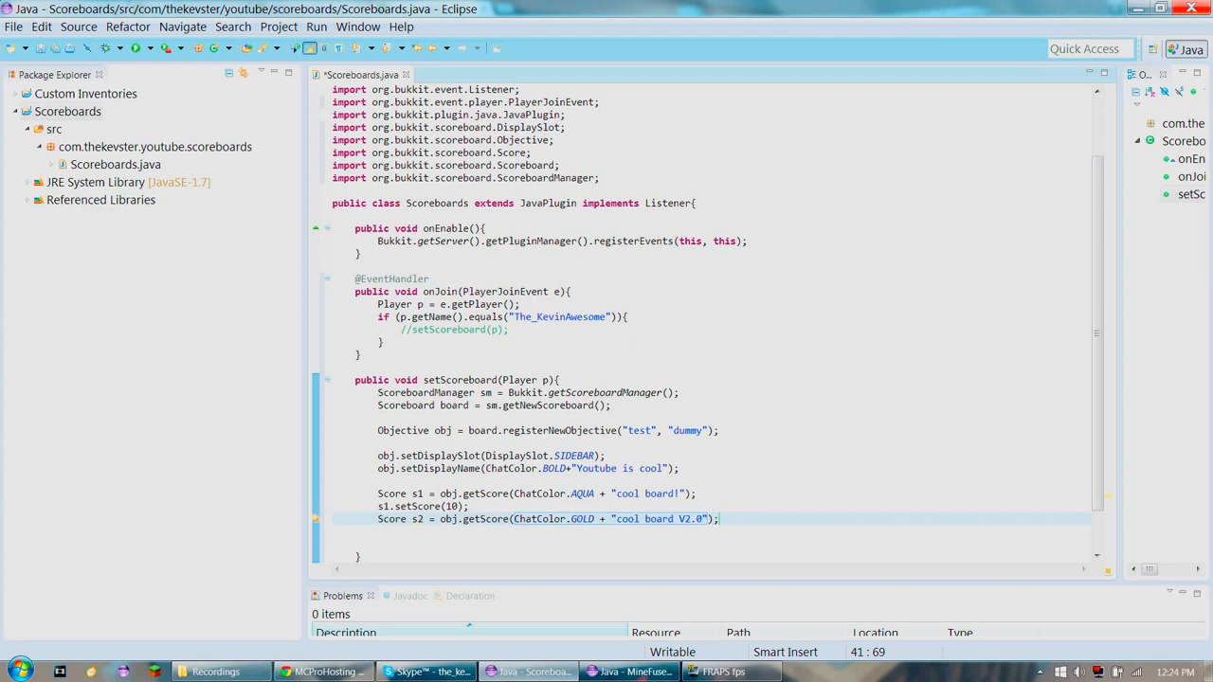
key("Return")
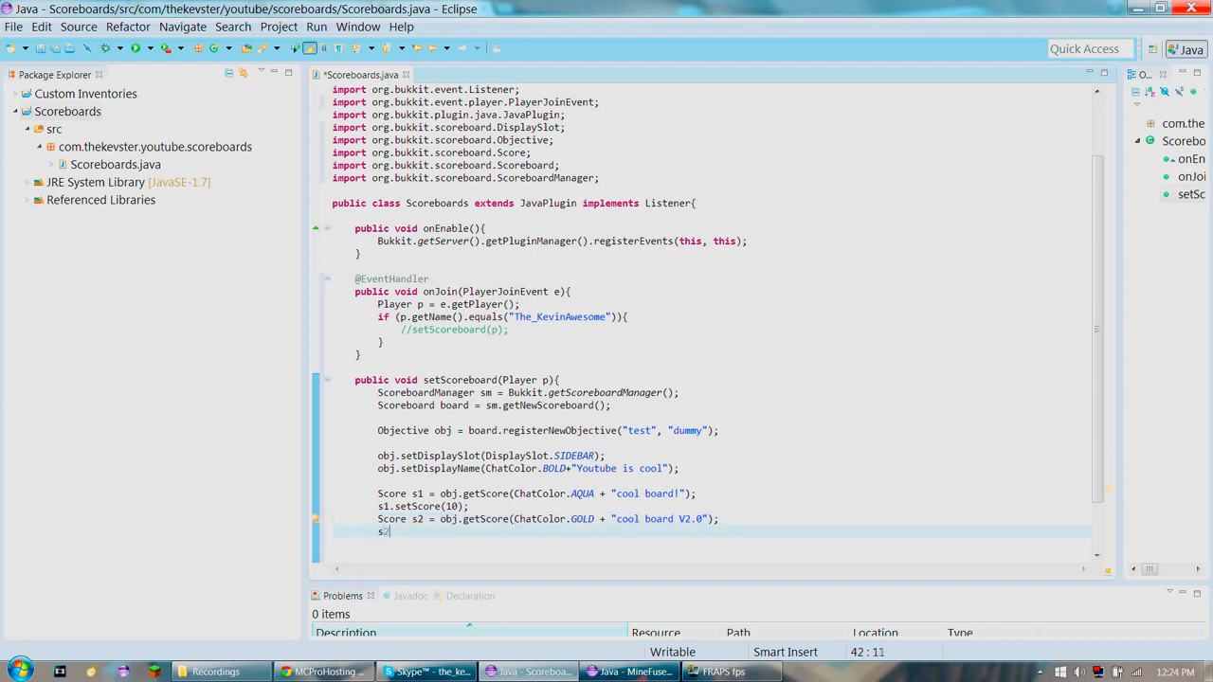
type("s2.set")
key("Return")
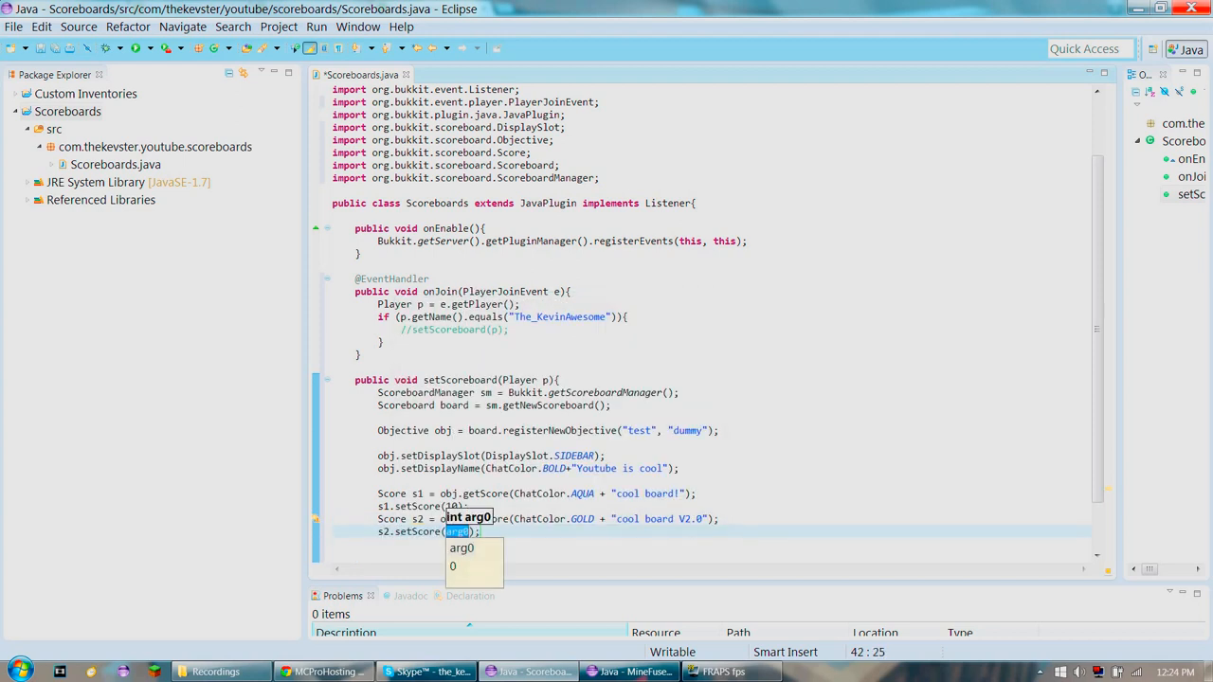
type("9")
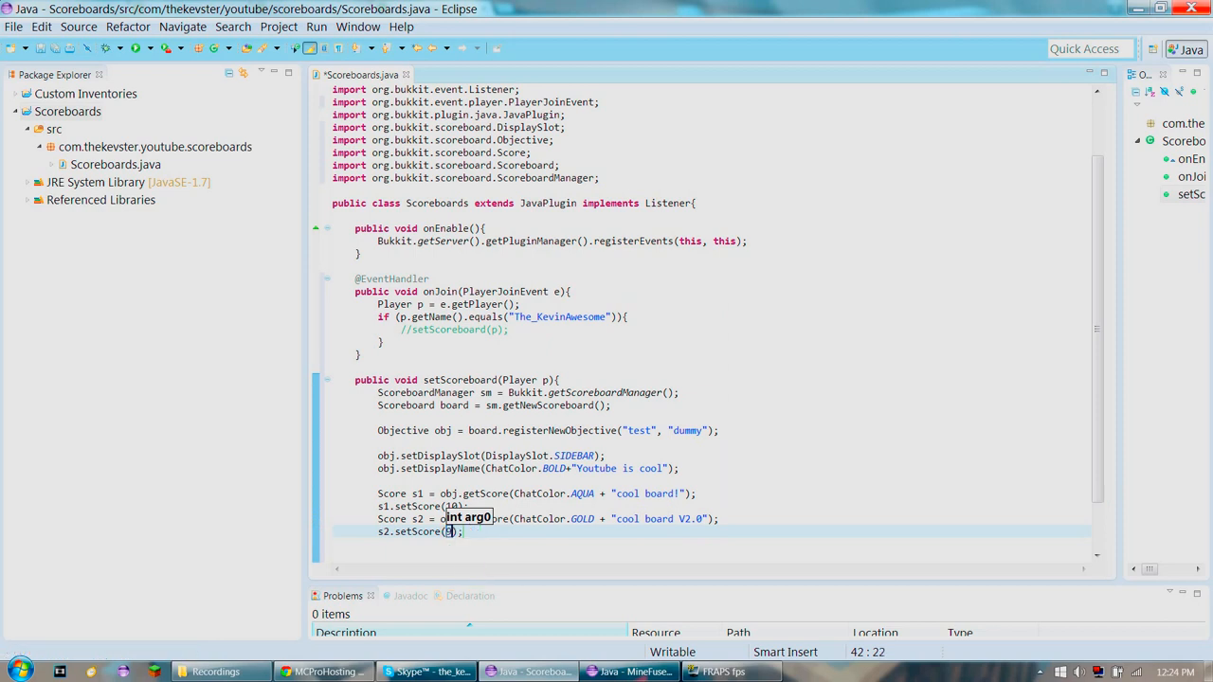
key("End")
key("ctrl+s")
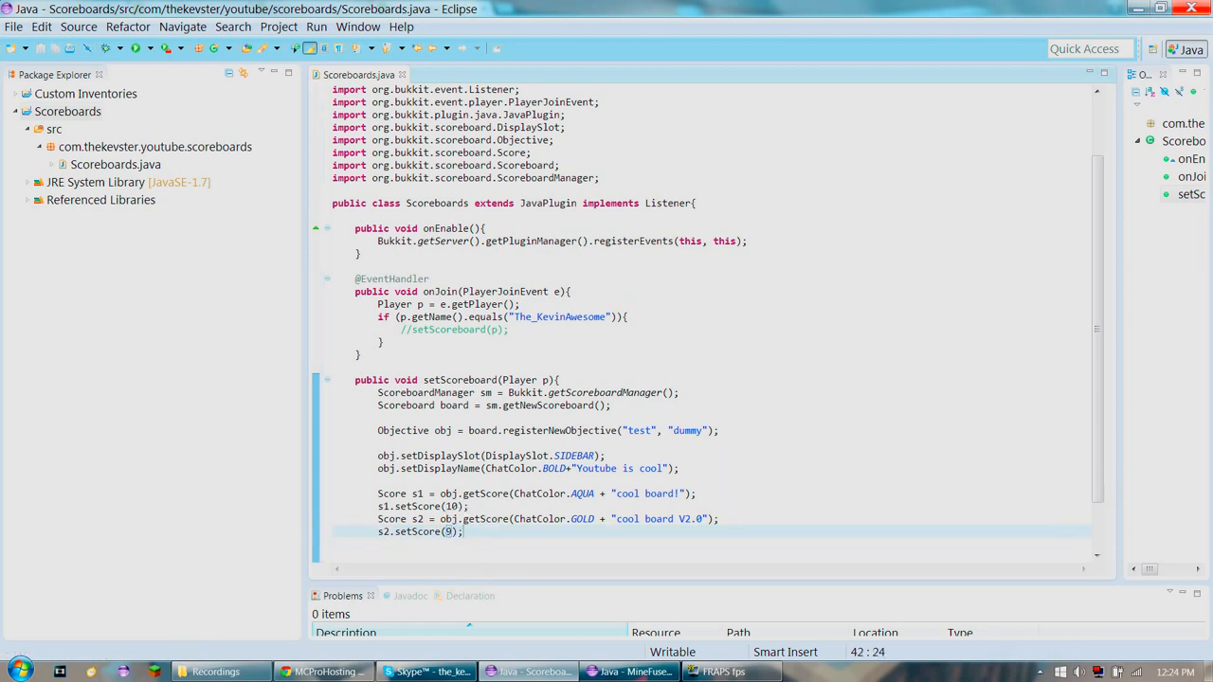
scroll(711, 379, "down", 2)
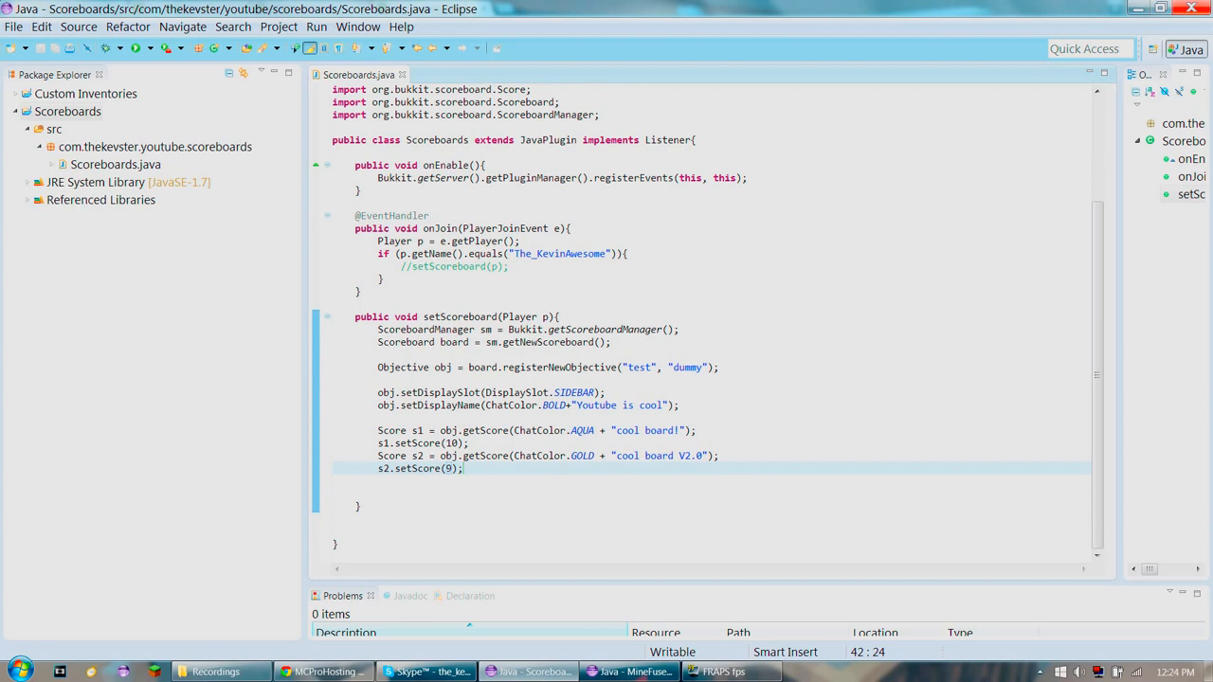
End setScoreboard with p.setScoreboard(board) via content assist and save the file
key("Return")
key("Return")
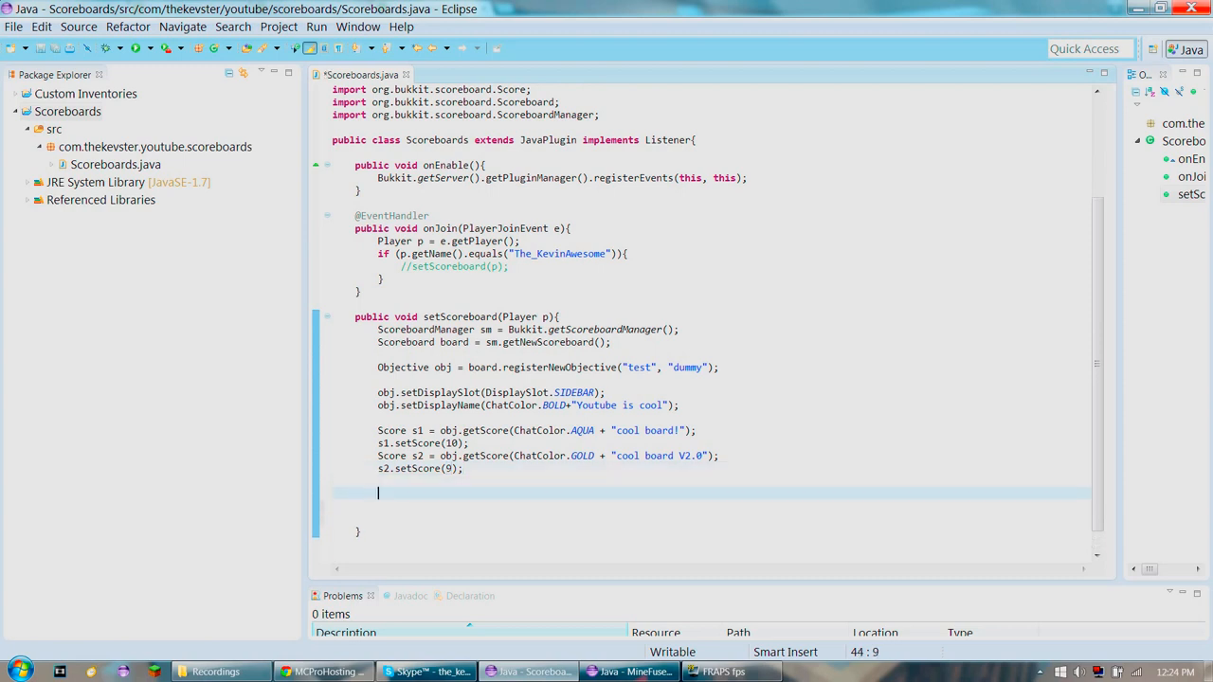
type("p.setS")
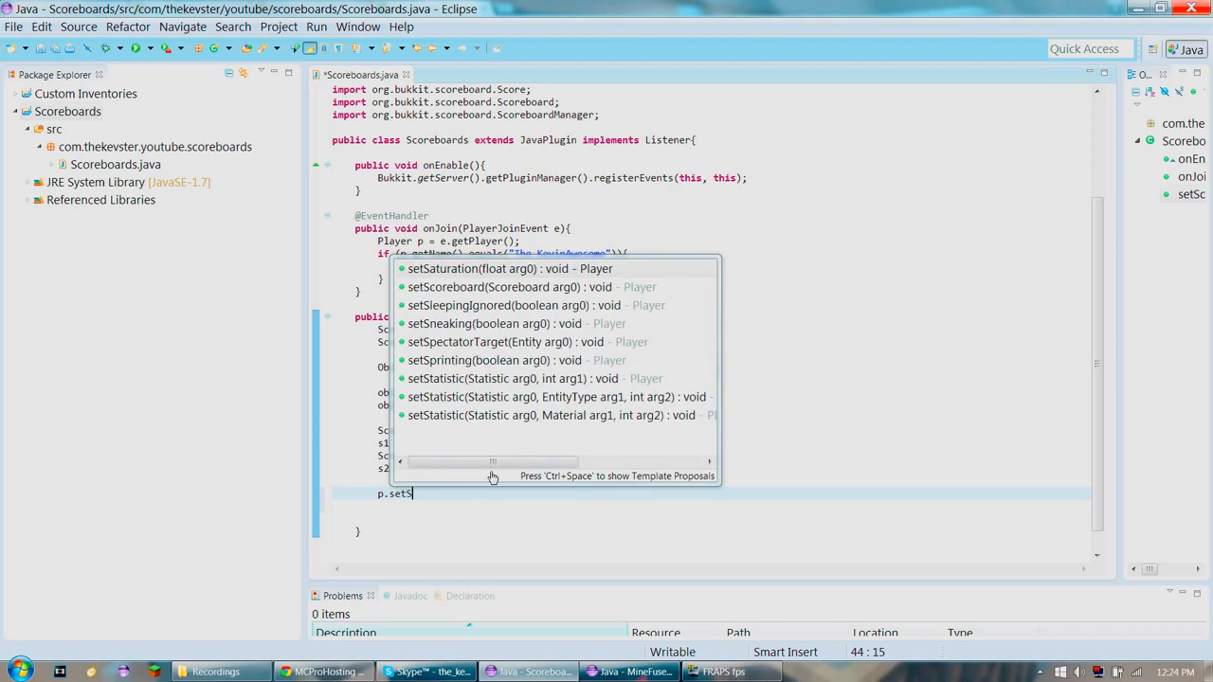
key("Down")
key("Return")
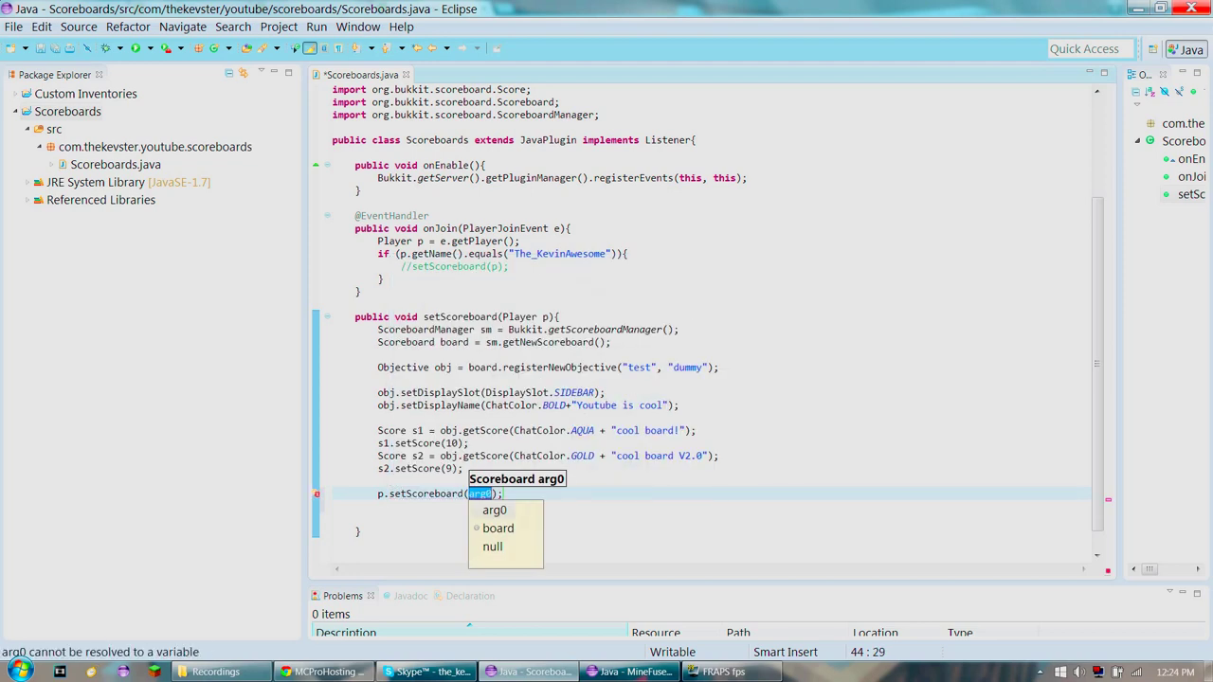
type("board")
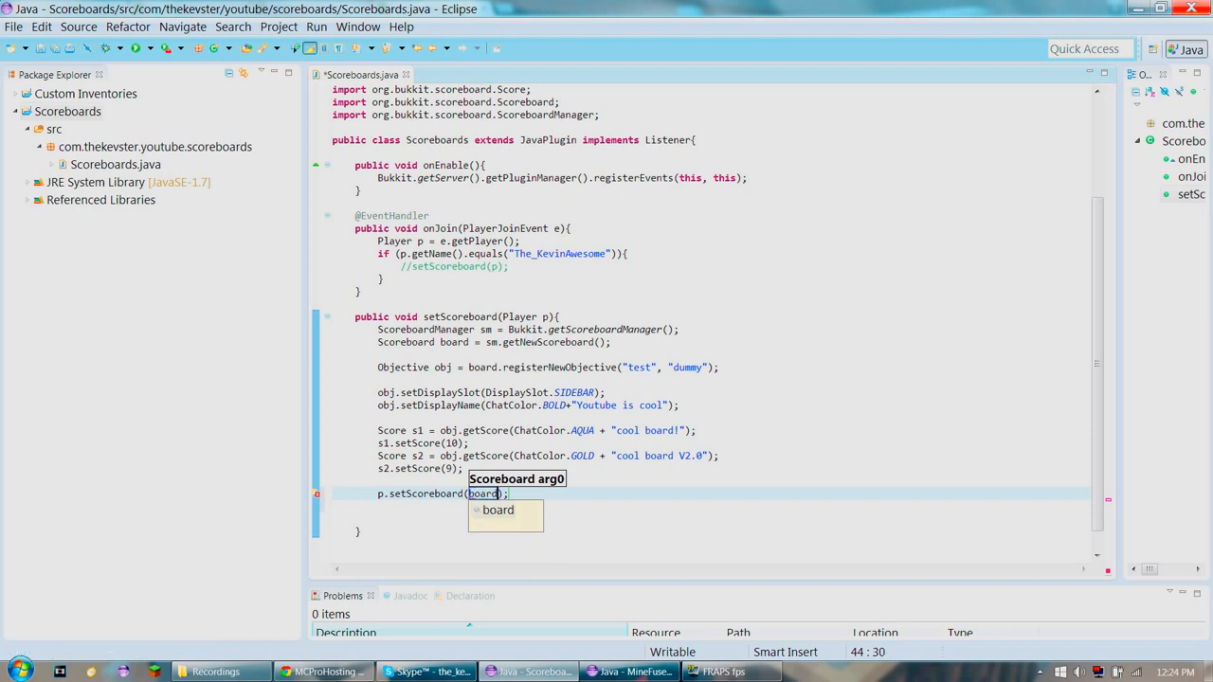
key("Return")
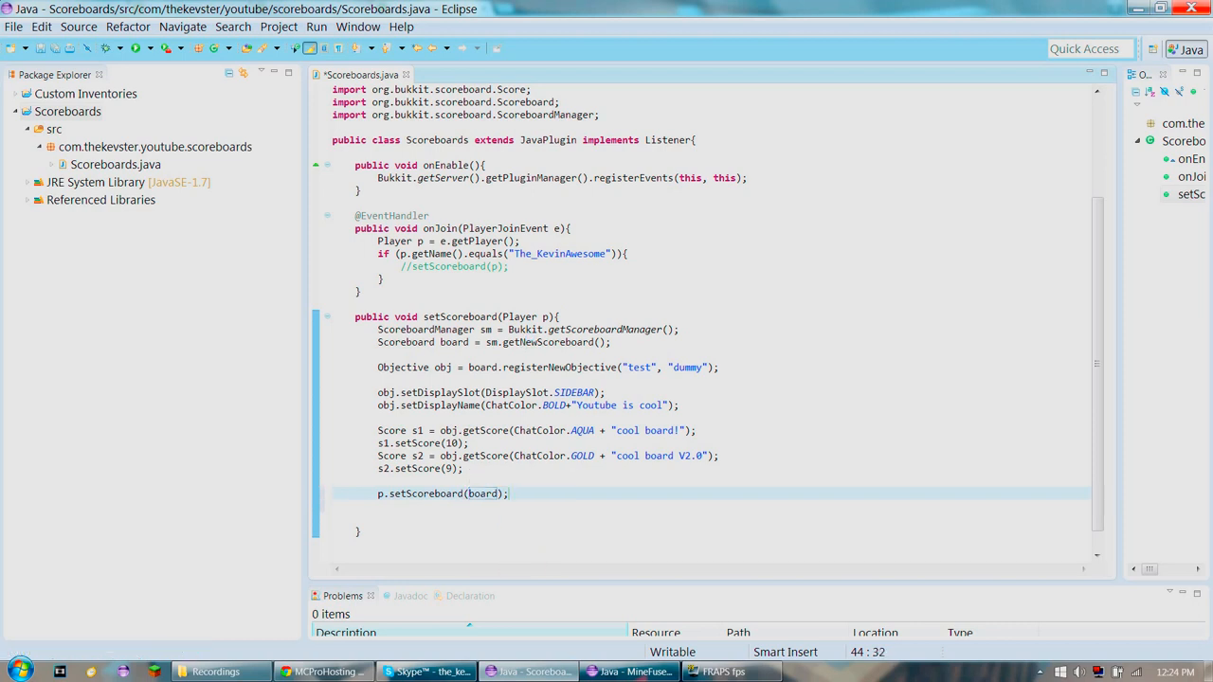
key("ctrl+s")
Delete the trailing blank lines after the call and point out the ScoreboardManager line
key("shift+Down")
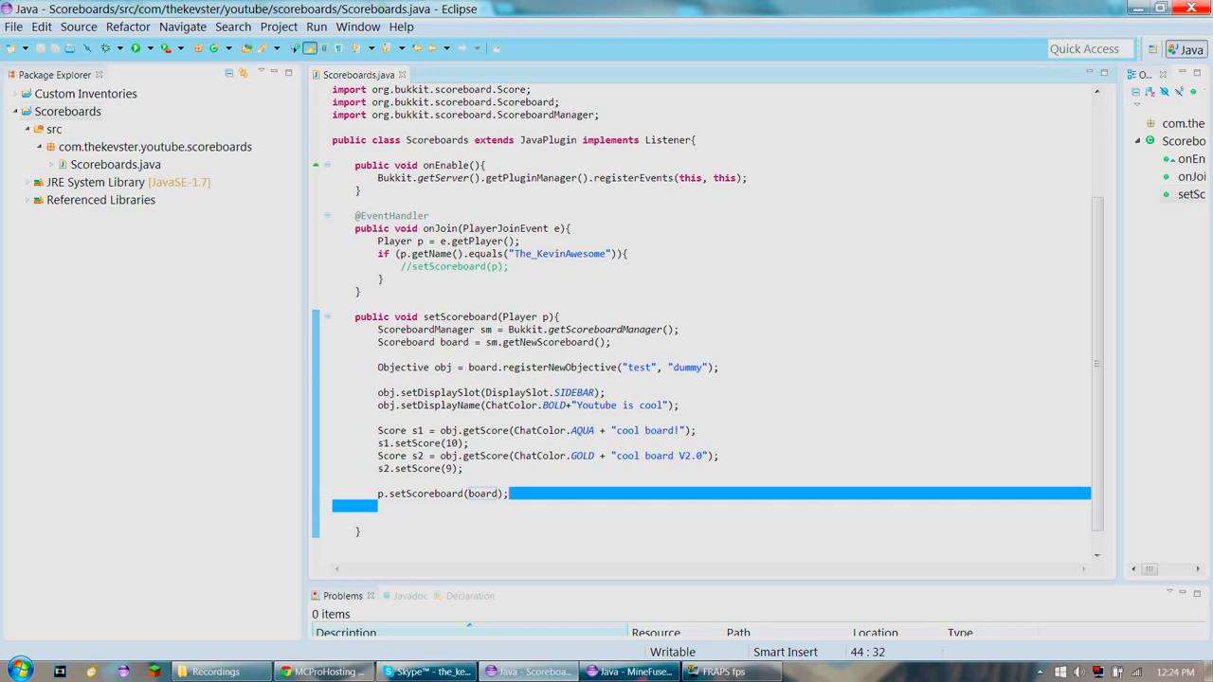
key("BackSpace")
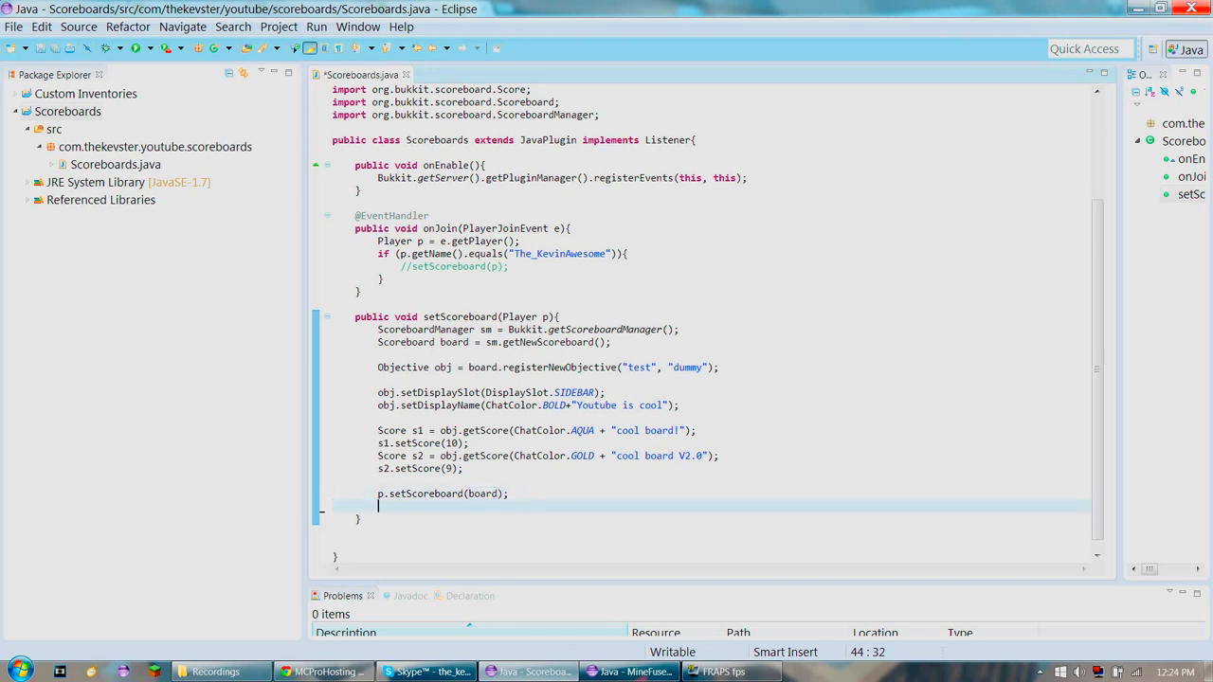
key("shift+Down")
key("BackSpace")
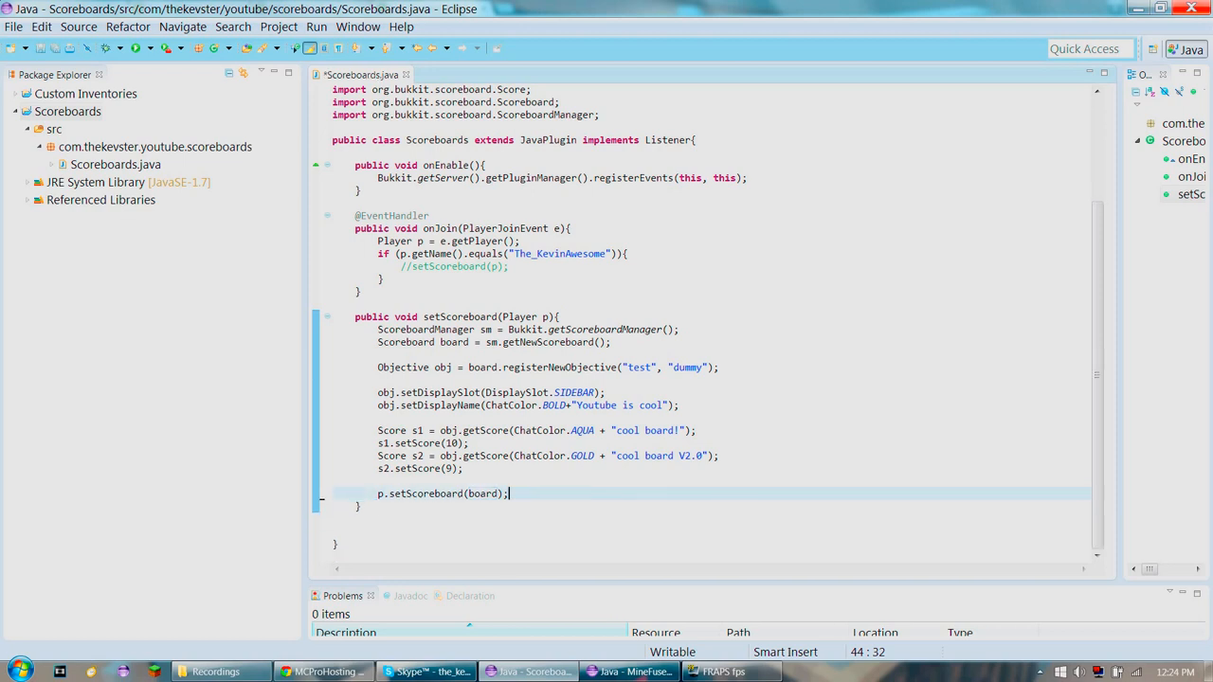
left_click_drag(436, 330, 417, 342)
Walk through setScoreboard, highlighting the objective's name, sidebar slot, title and two scores
left_click(444, 330)
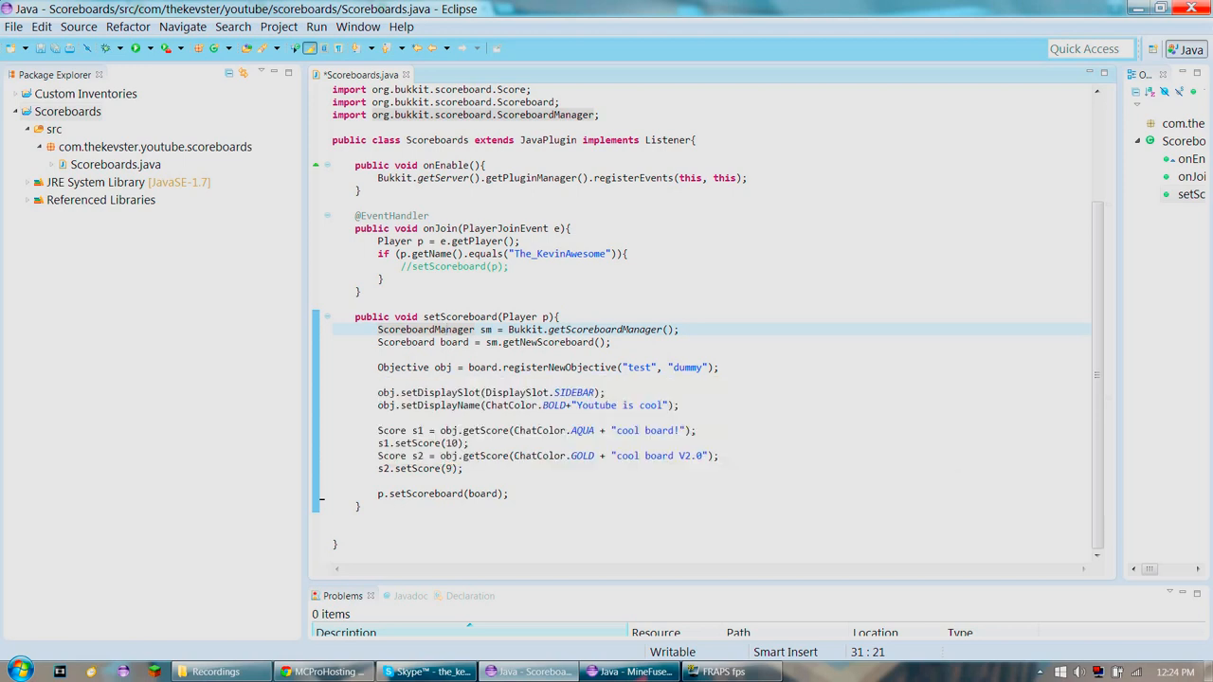
left_click_drag(622, 368, 709, 367)
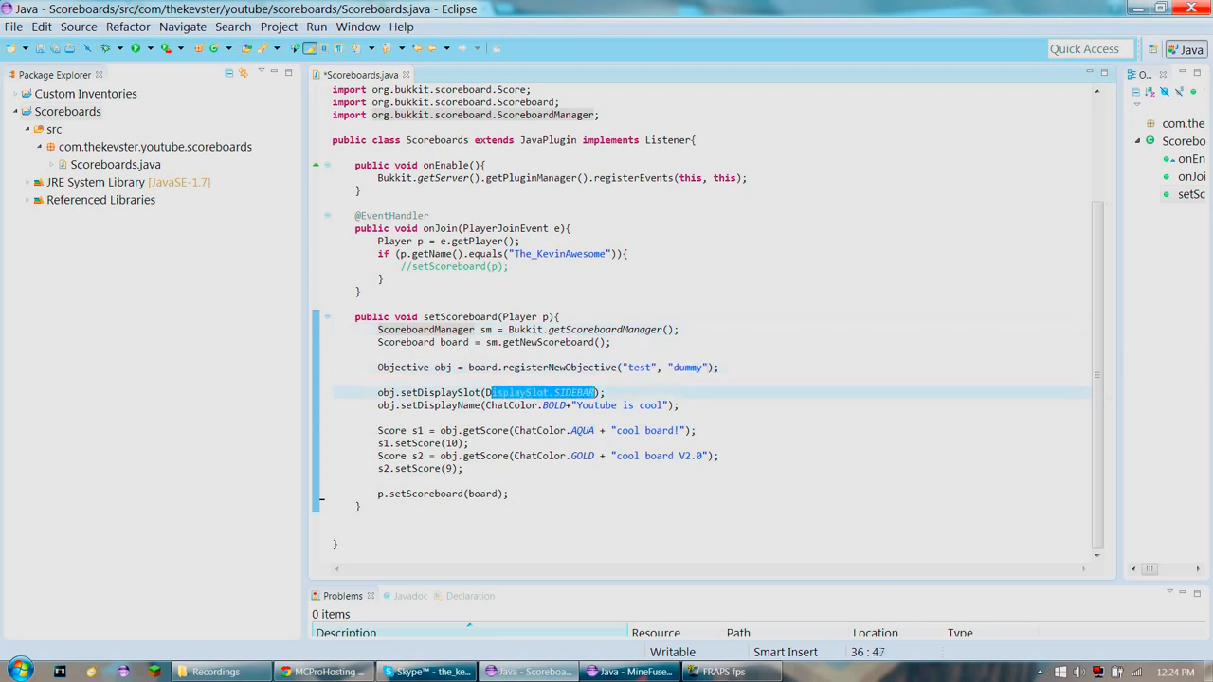
left_click_drag(486, 406, 675, 408)
left_click_drag(378, 431, 462, 468)
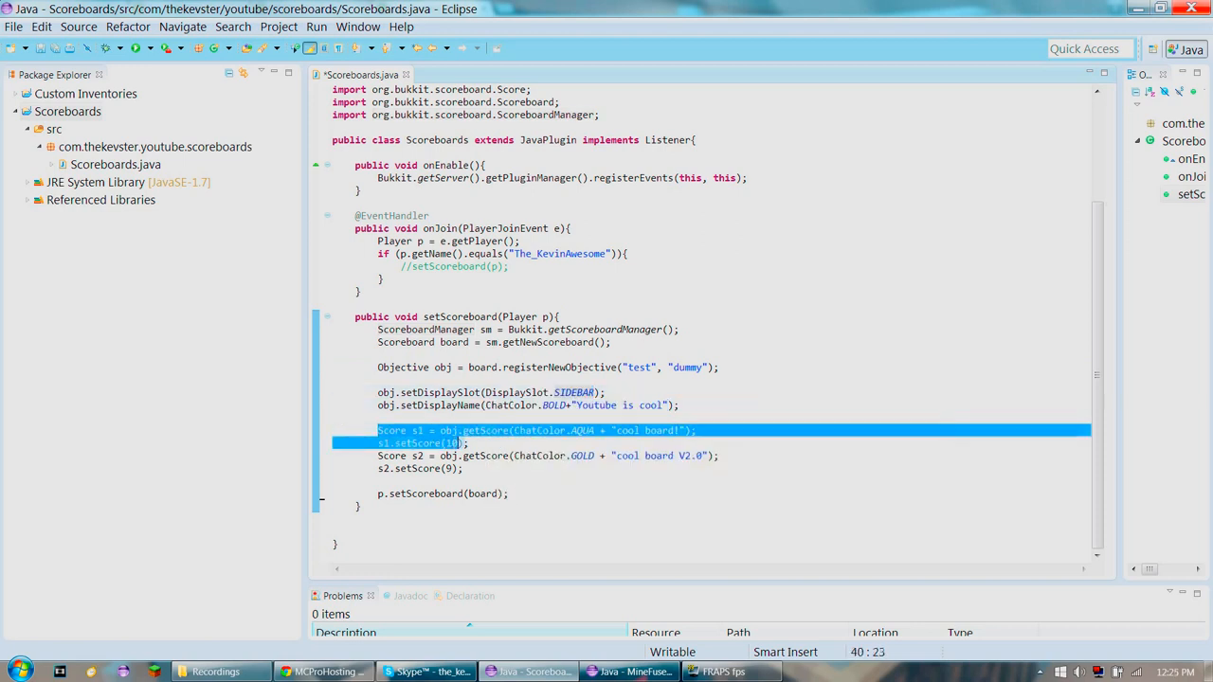
Highlight the p.setScoreboard(board) line, then the commented setScoreboard(p) call in onJoin
left_click(463, 468)
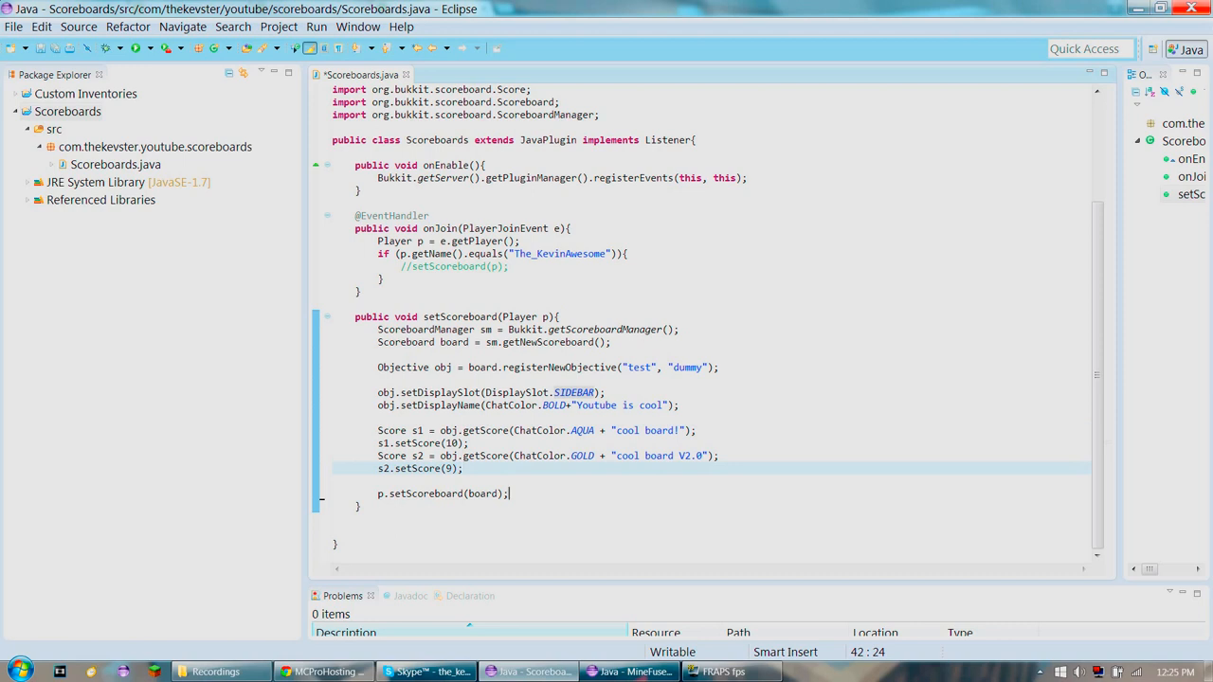
left_click_drag(509, 494, 379, 494)
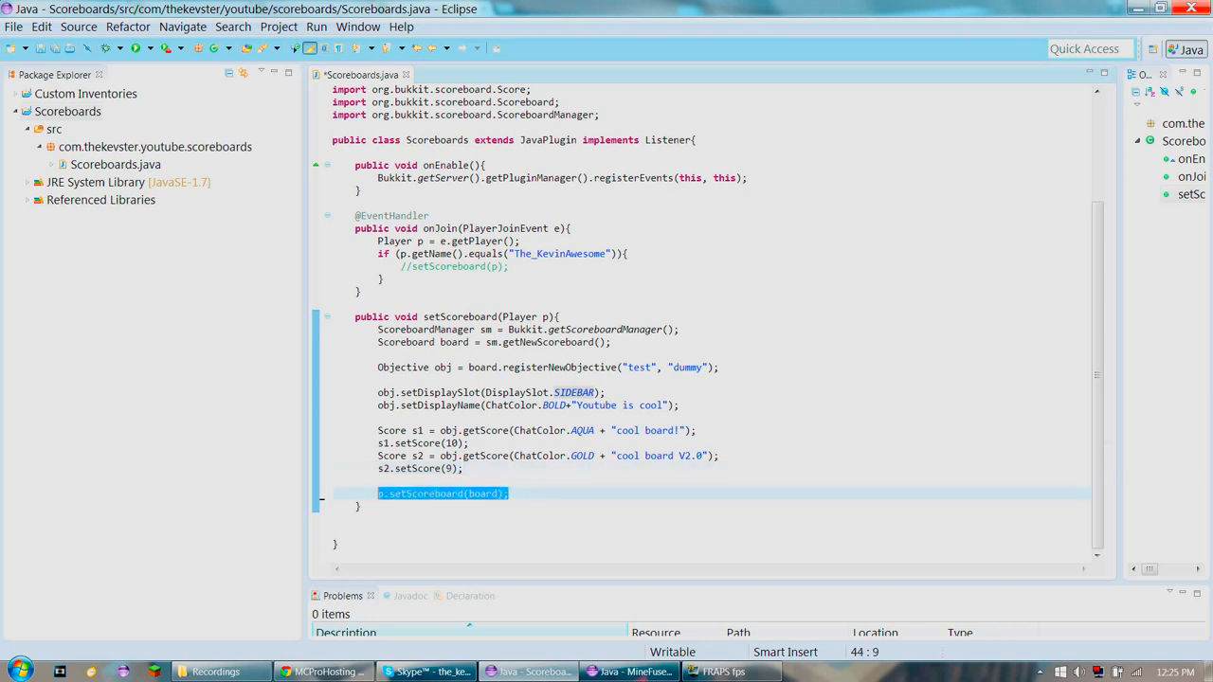
left_click_drag(509, 266, 401, 266)
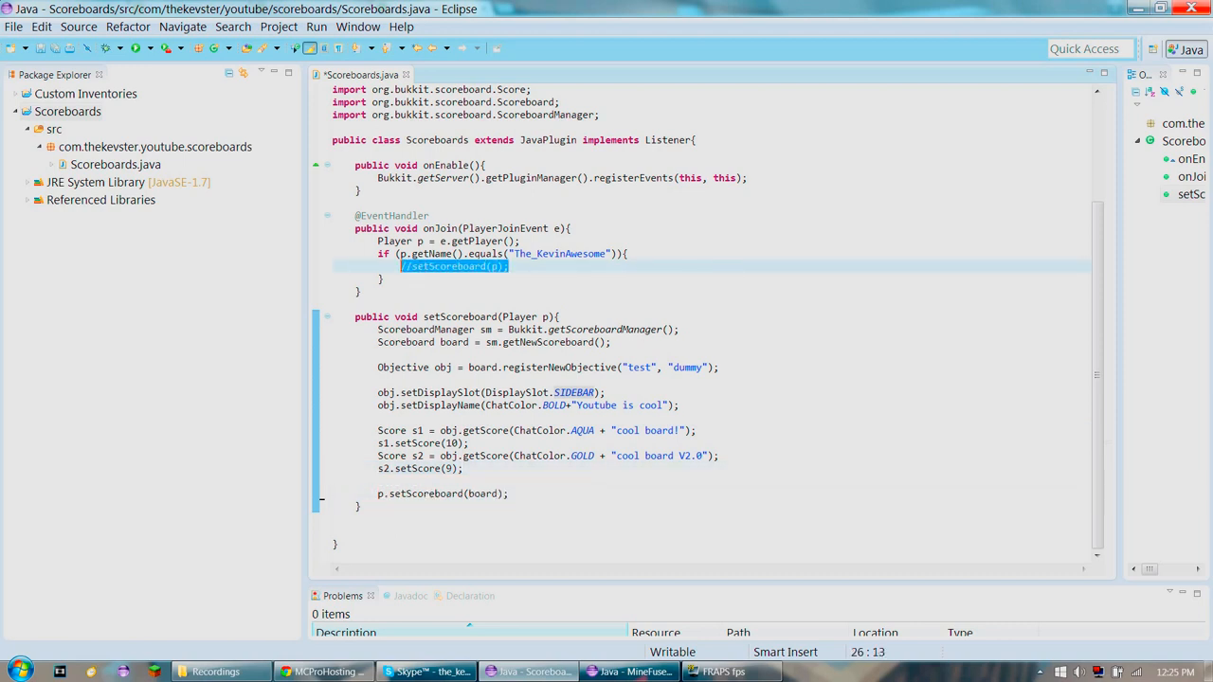
type("setS")
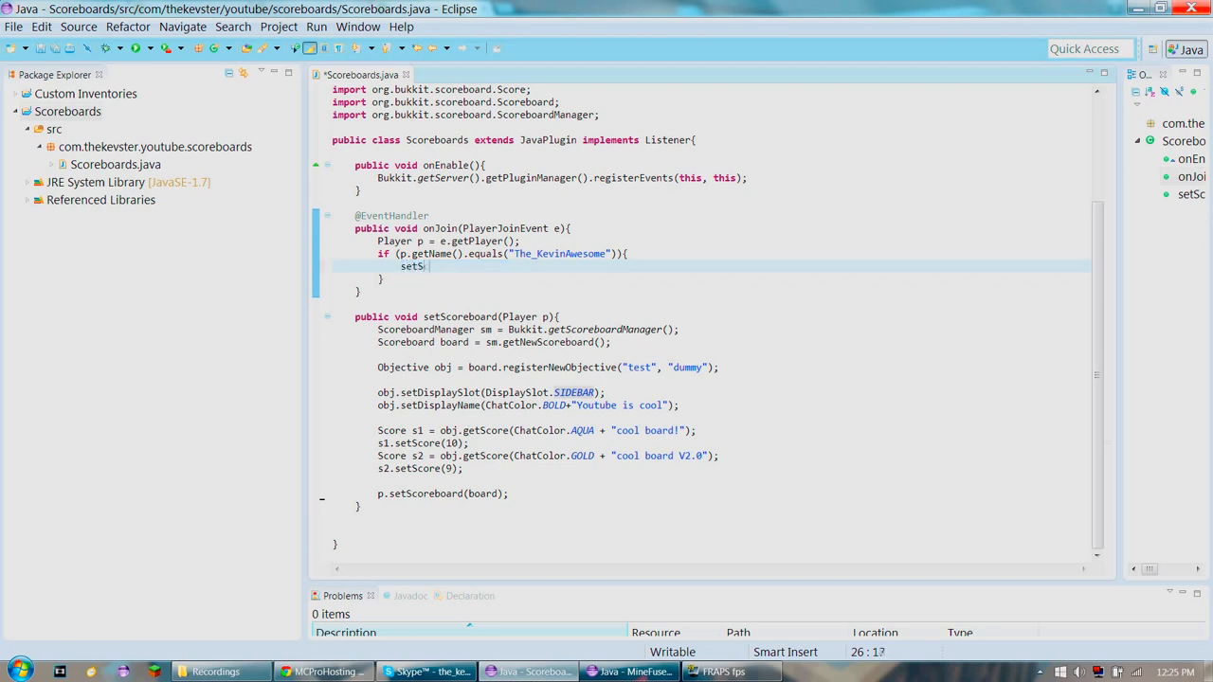
type("coreboard(p")
type(");")
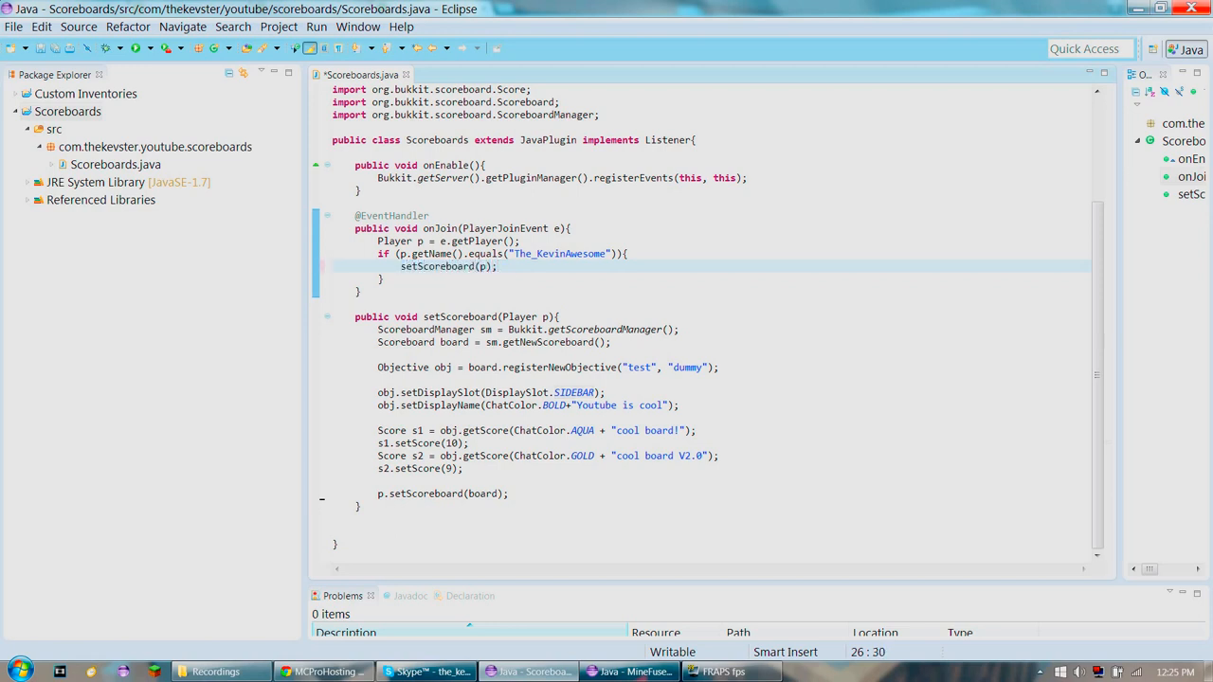
Save the class with setScoreboard(p) uncommented and create plugin.yml in src
key("ctrl+s")
right_click(49, 132)
mouse_move(81, 142)
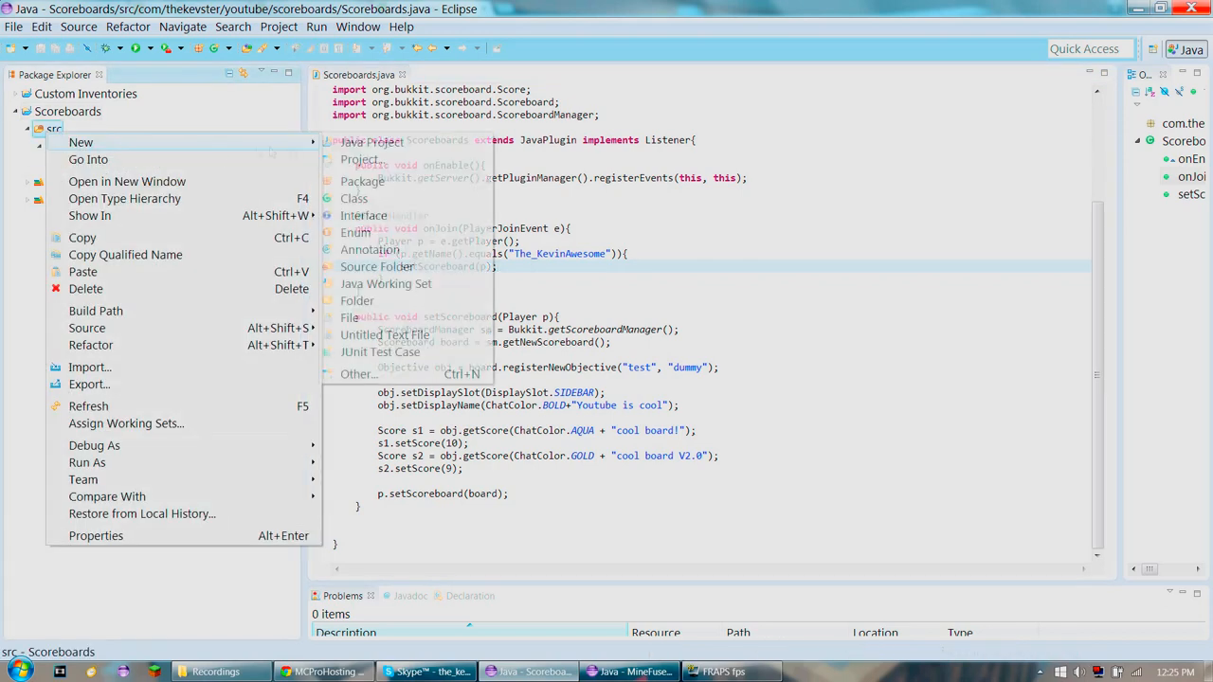
left_click(350, 317)
type("plugin")
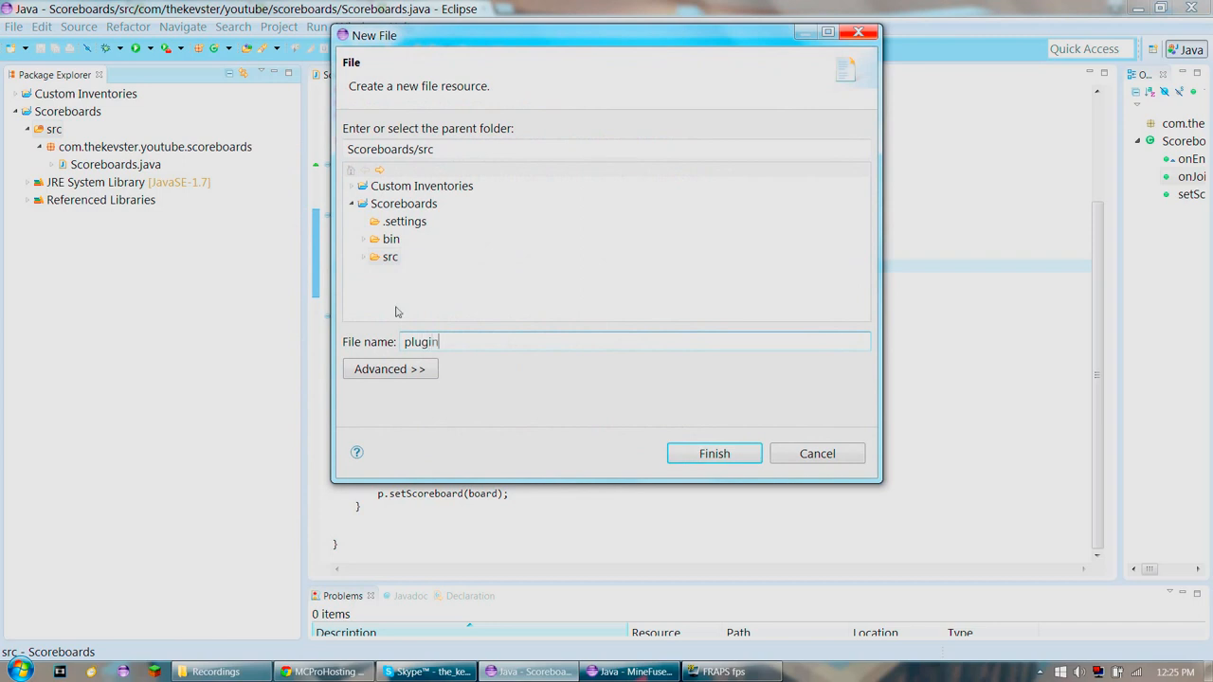
type(".yml")
key("Return")
type("name: Score")
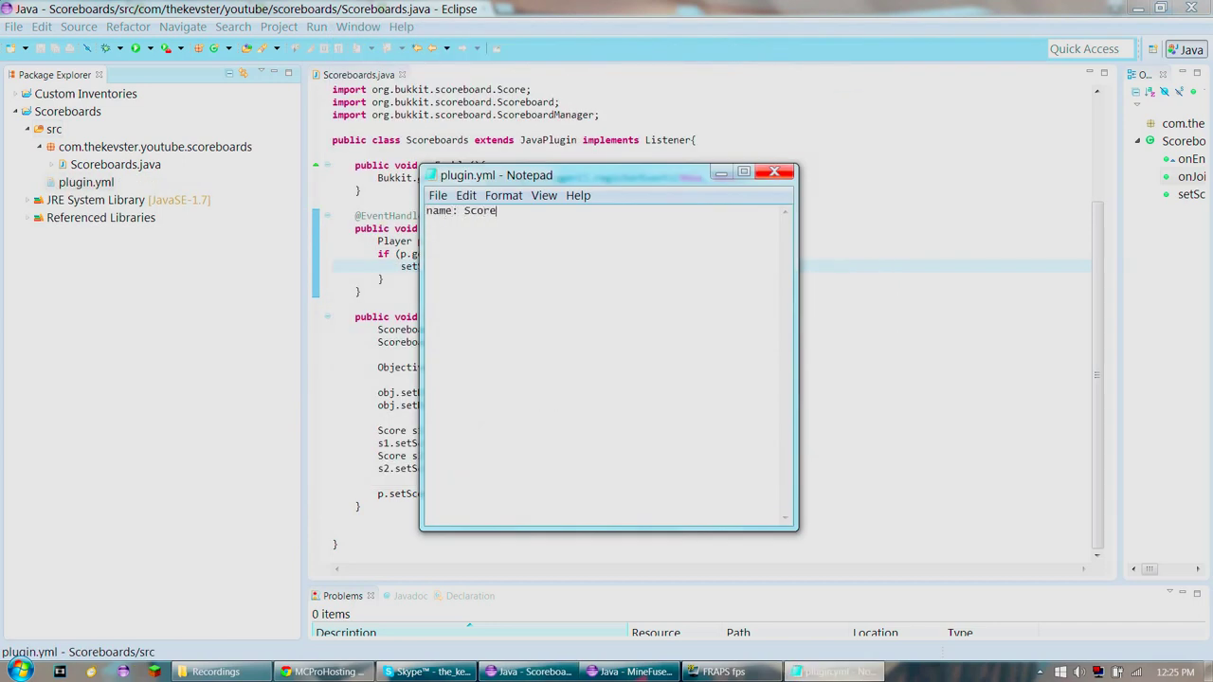
type("board")
type("s bersio")
Write name Scoreboards, version 1.0, main com.thekevster.youtube.scoreboards.Scoreboards and author, then close plugin.yml
key("BackSpace")
type("version: 1.0 ")
type("main: ")
type("com.th")
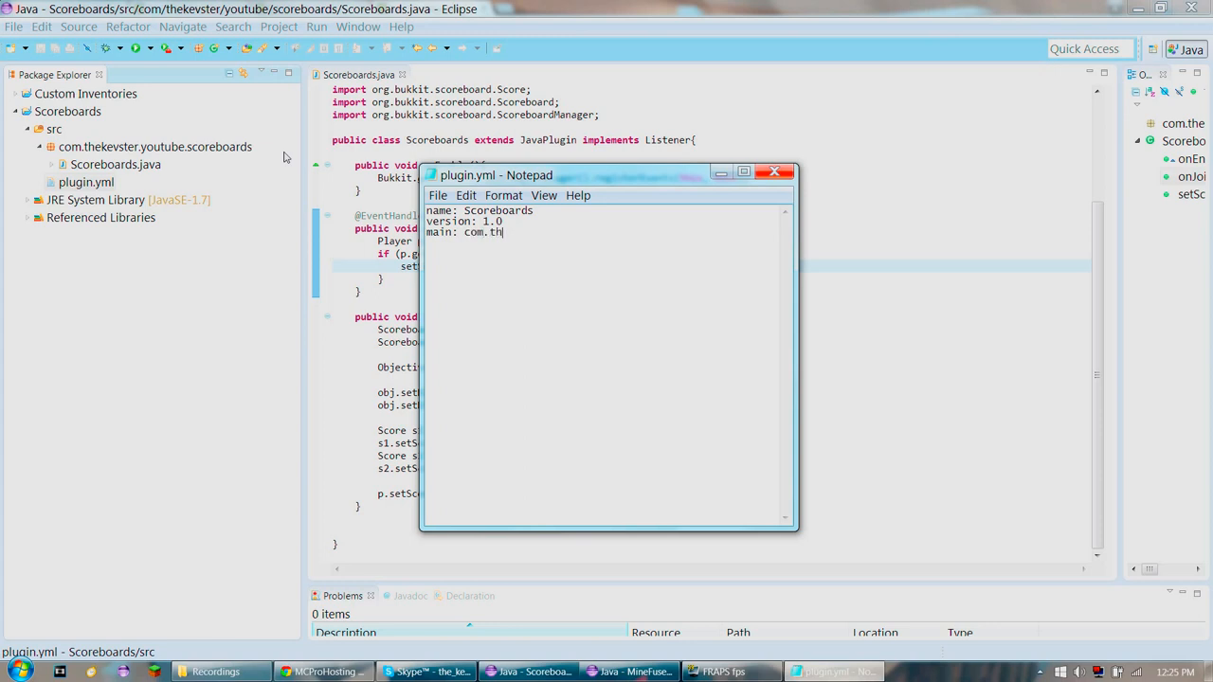
type("ekevster.")
type("youtube.s")
type("coreboards")
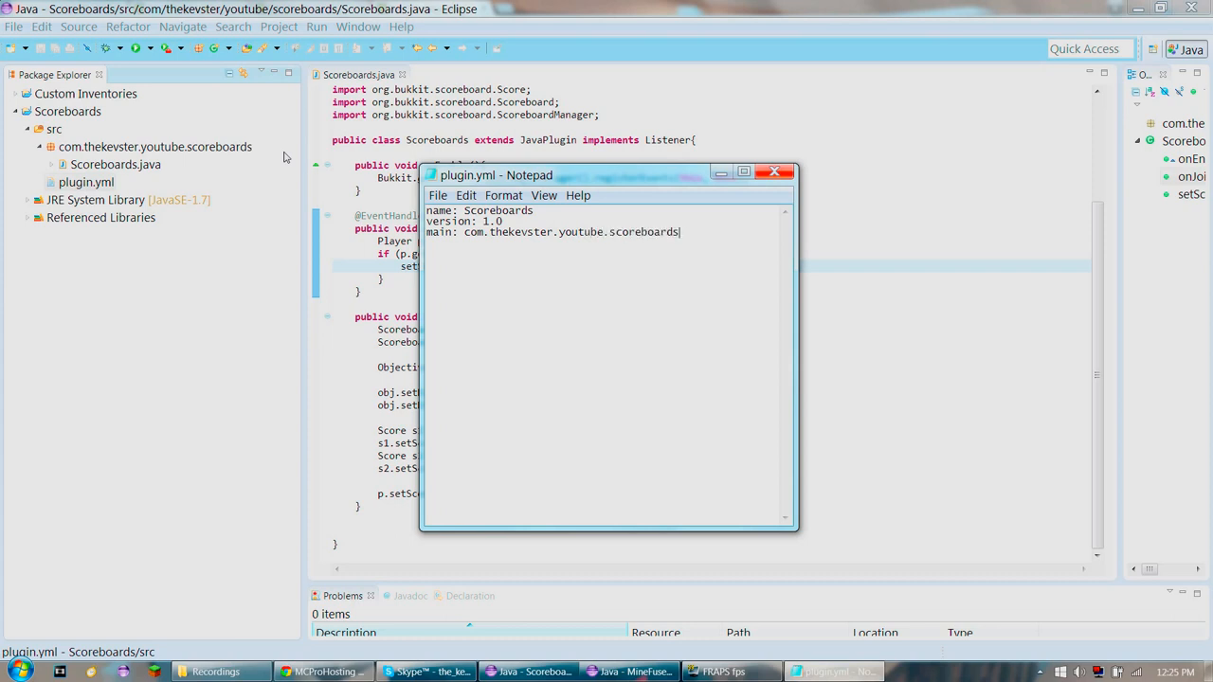
type(".Scoreboard")
type("s au")
type("thor: T")
type("he_KevinAwes")
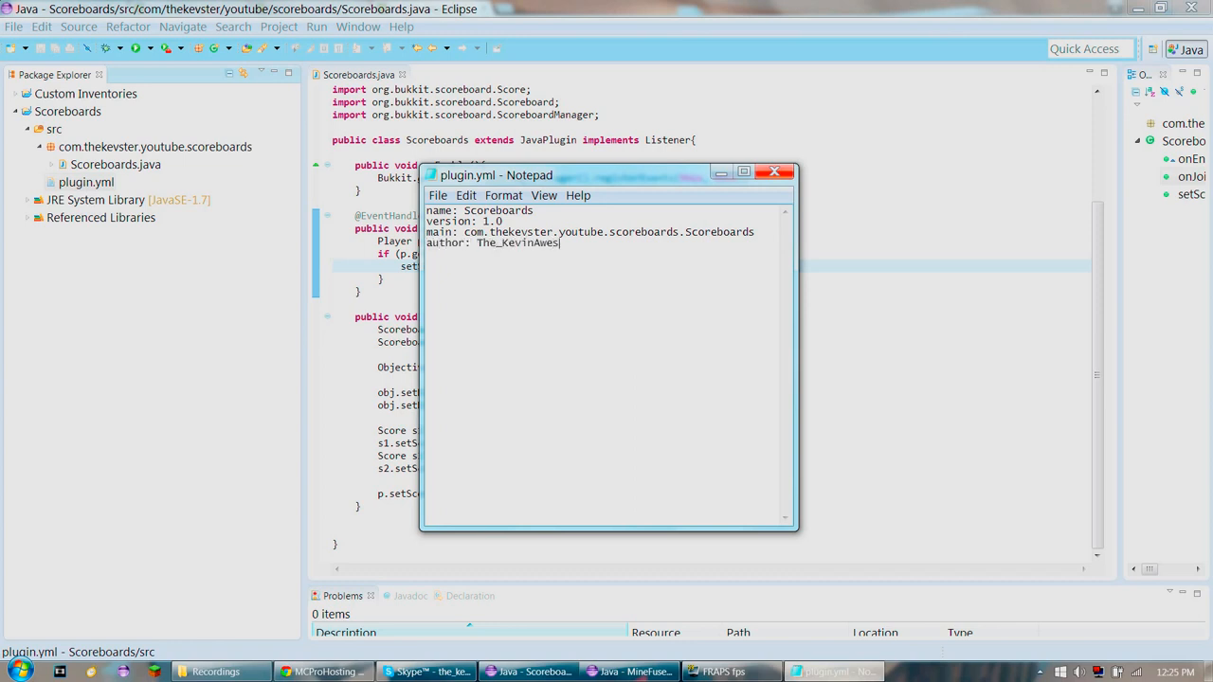
type("ome")
left_click(774, 172)
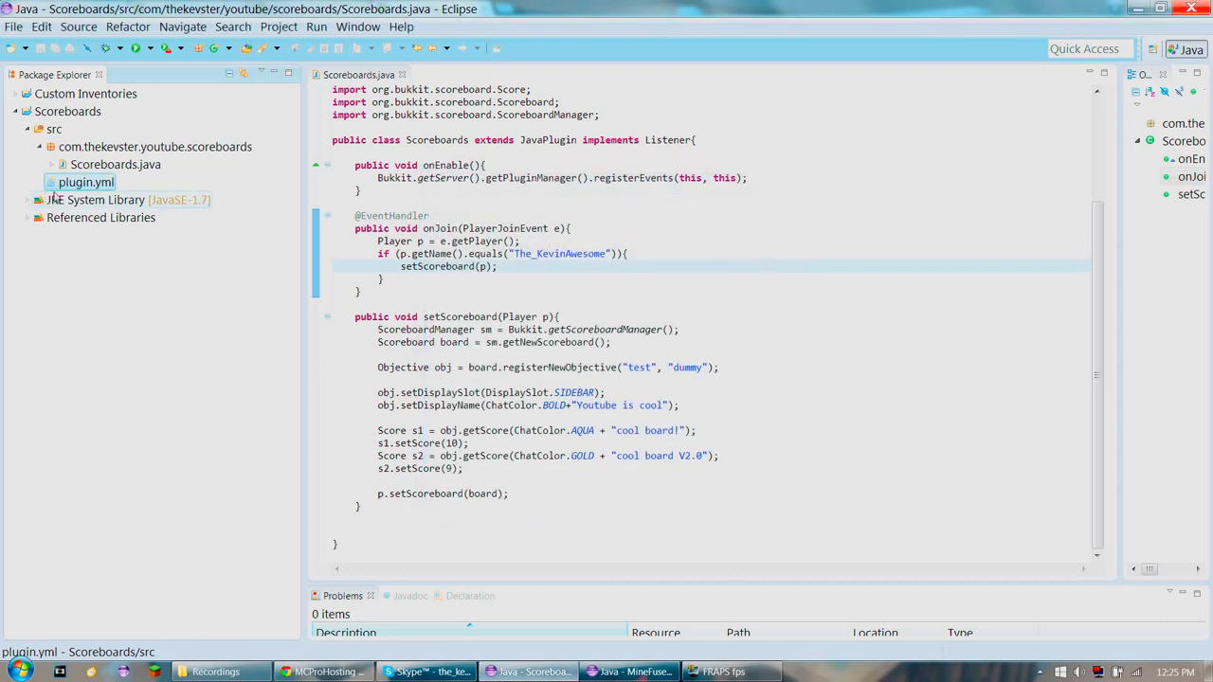
Refresh the project and start exporting Scoreboards as a JAR file
right_click(86, 186)
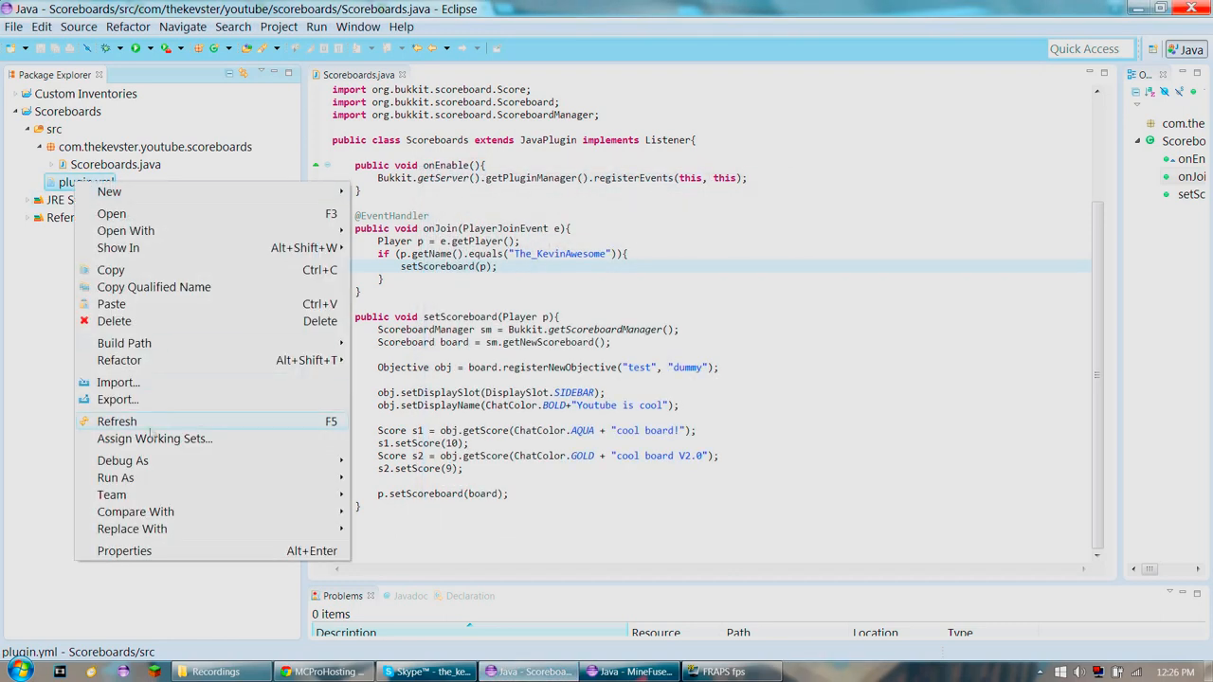
left_click(117, 421)
right_click(68, 111)
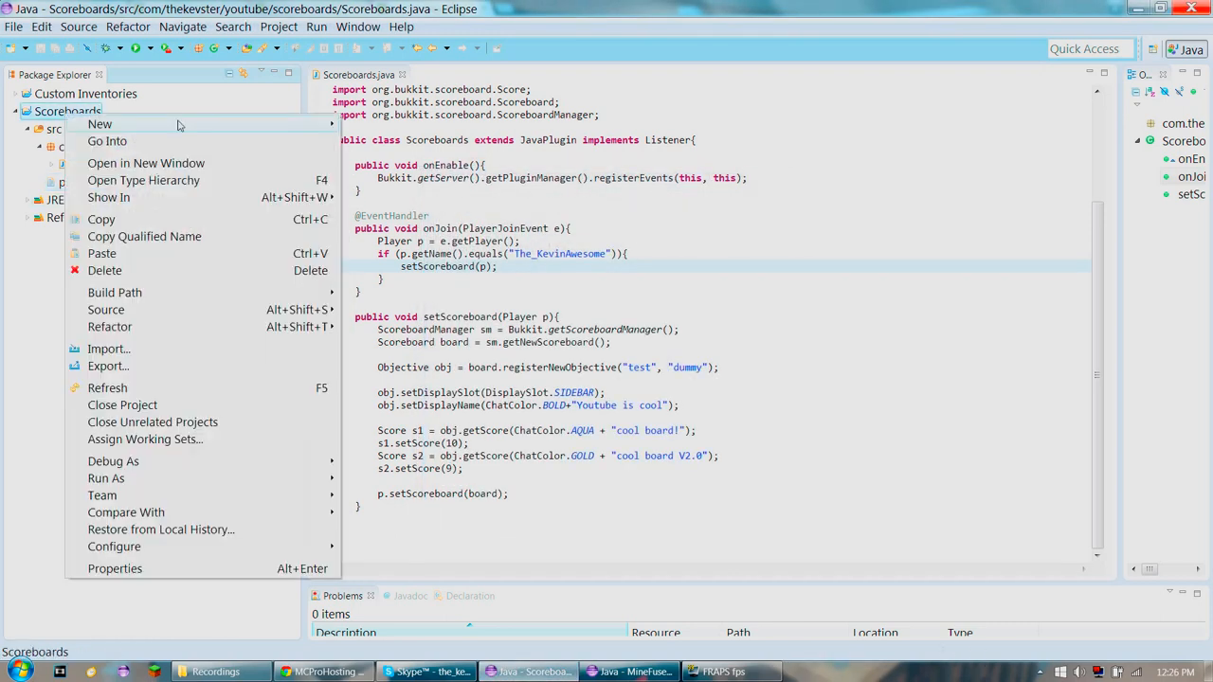
left_click(108, 366)
double_click(408, 235)
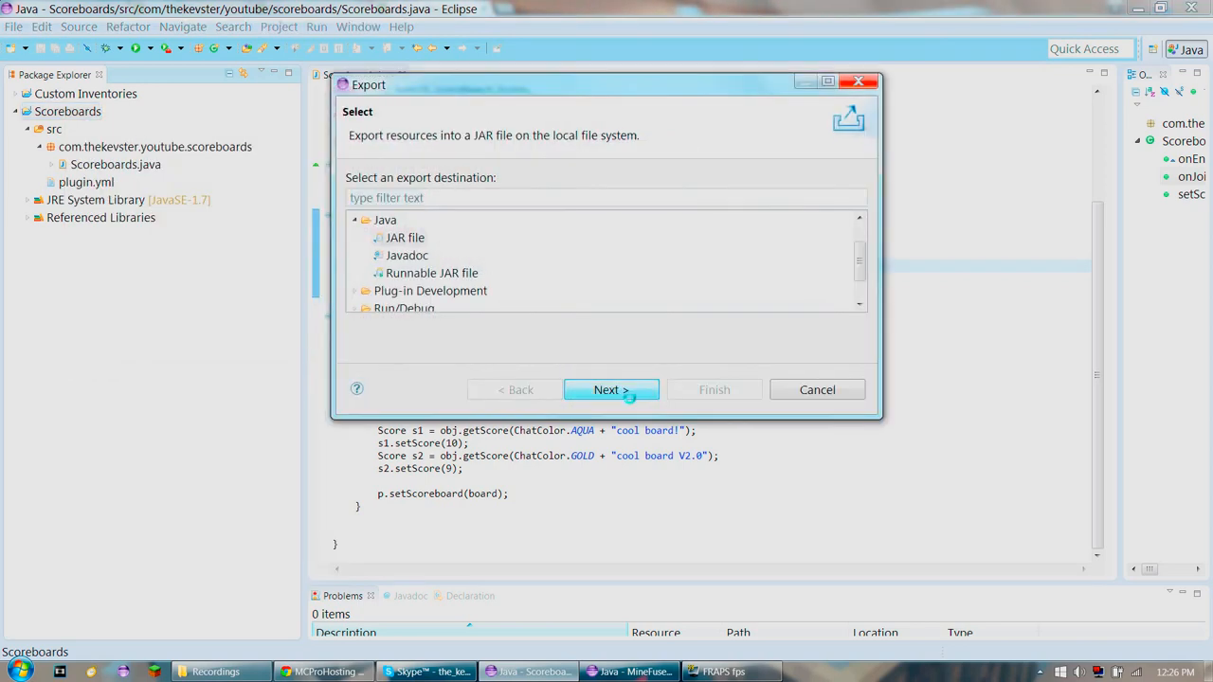
left_click(611, 388)
Replace the old MenuPlugin JAR name with YTScoreboards, finish the export and switch to Minecraft
left_click(705, 427)
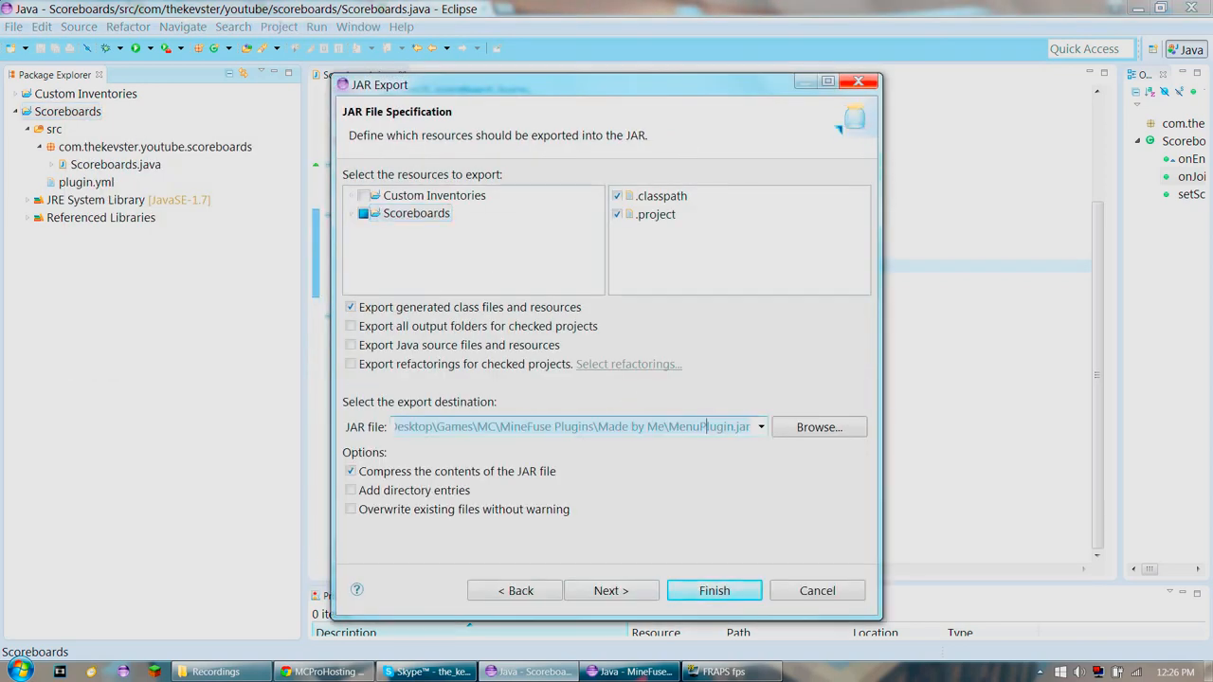
left_click(705, 427)
double_click(705, 426)
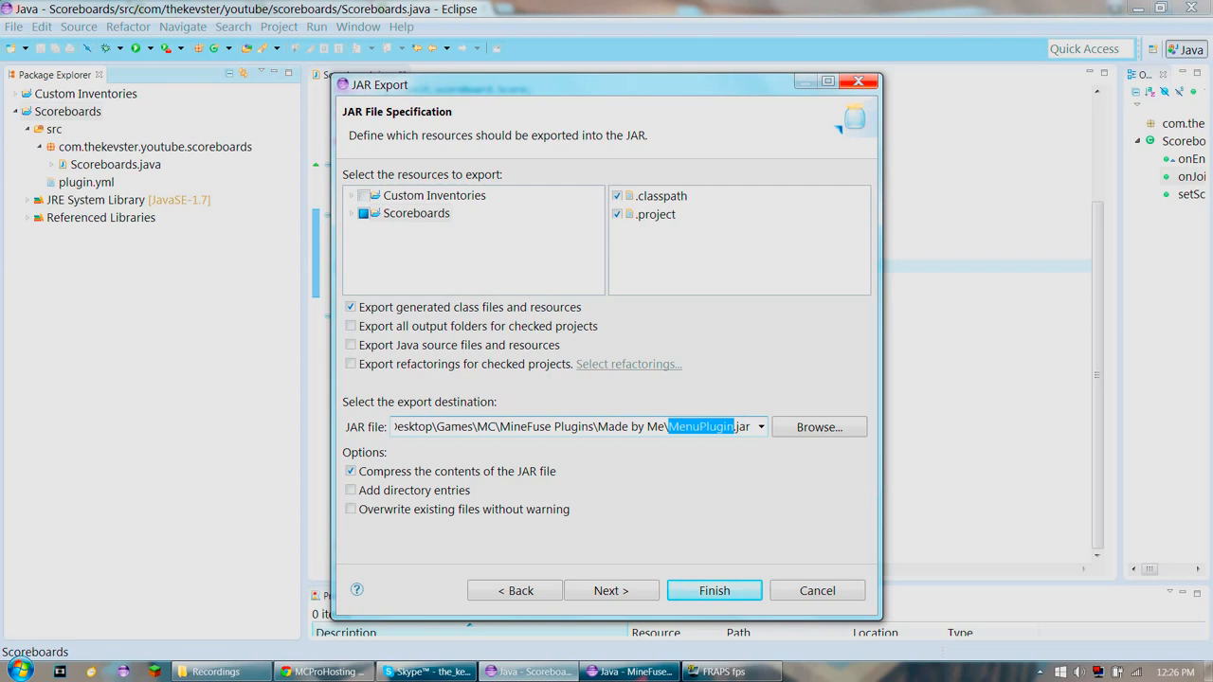
type("YTS")
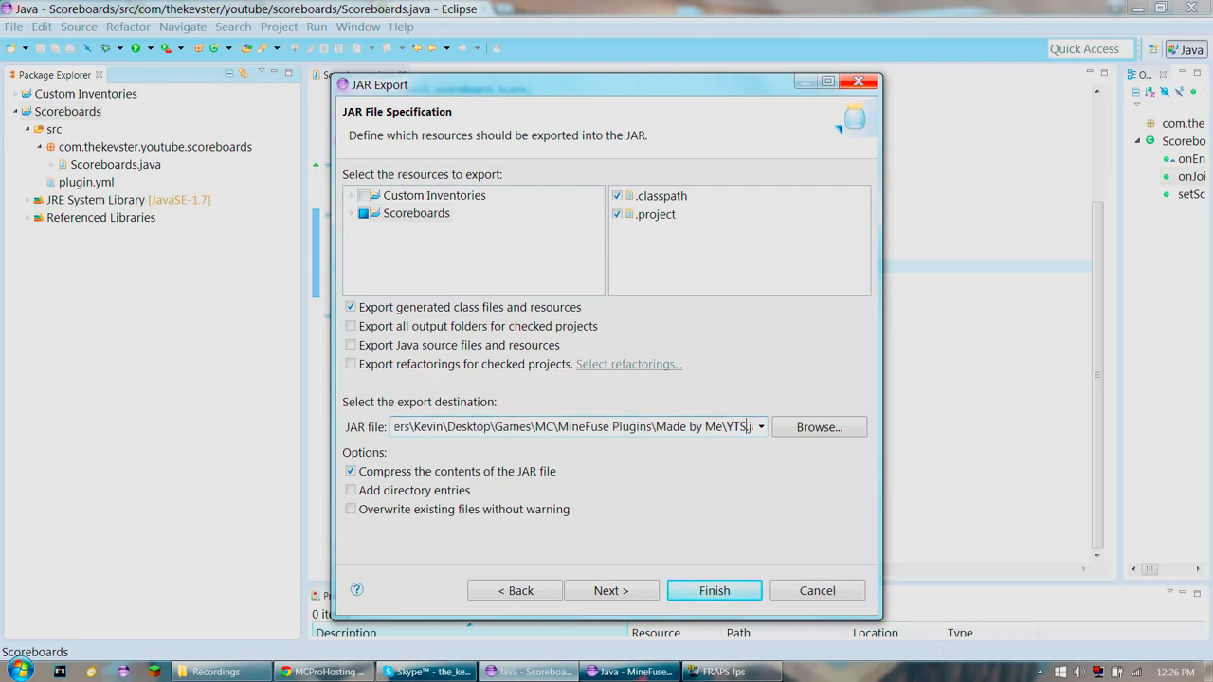
type("coreboards")
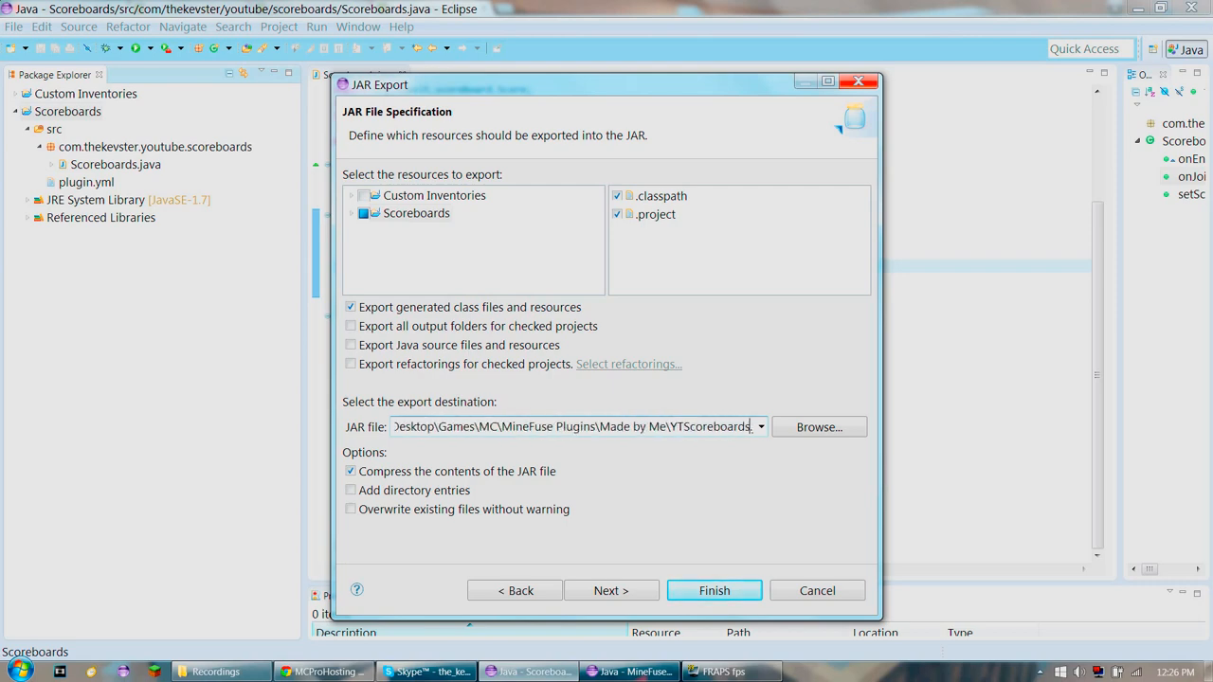
key("Return")
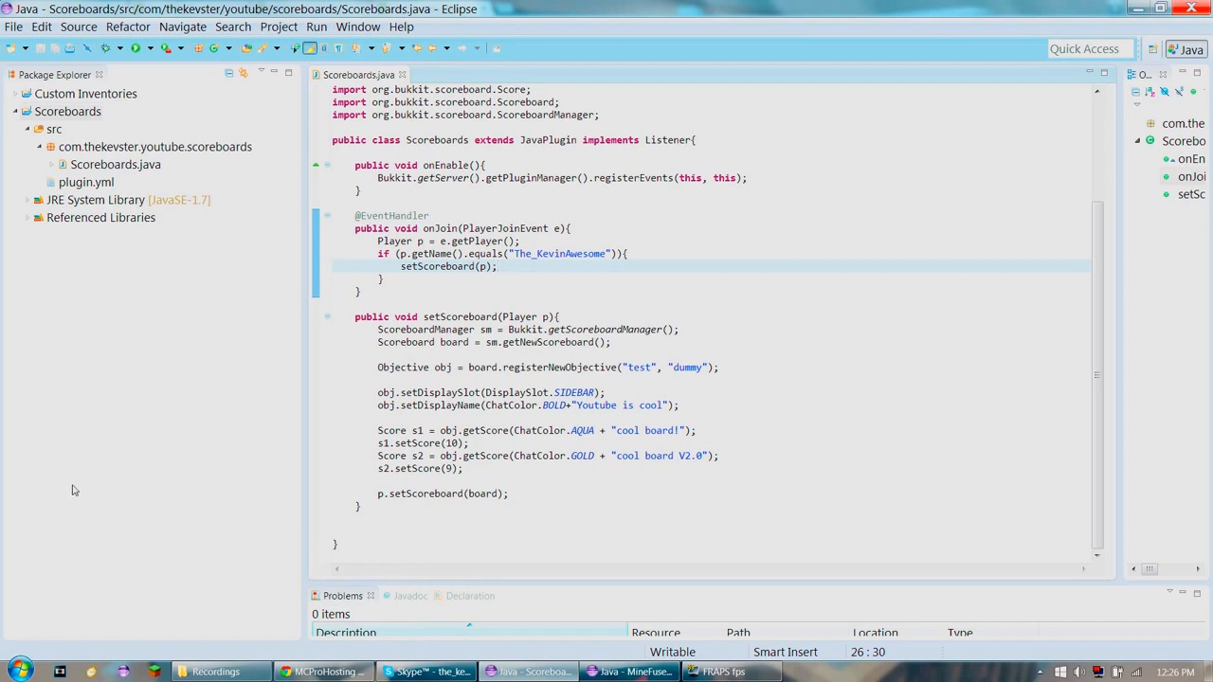
key("alt+Tab")
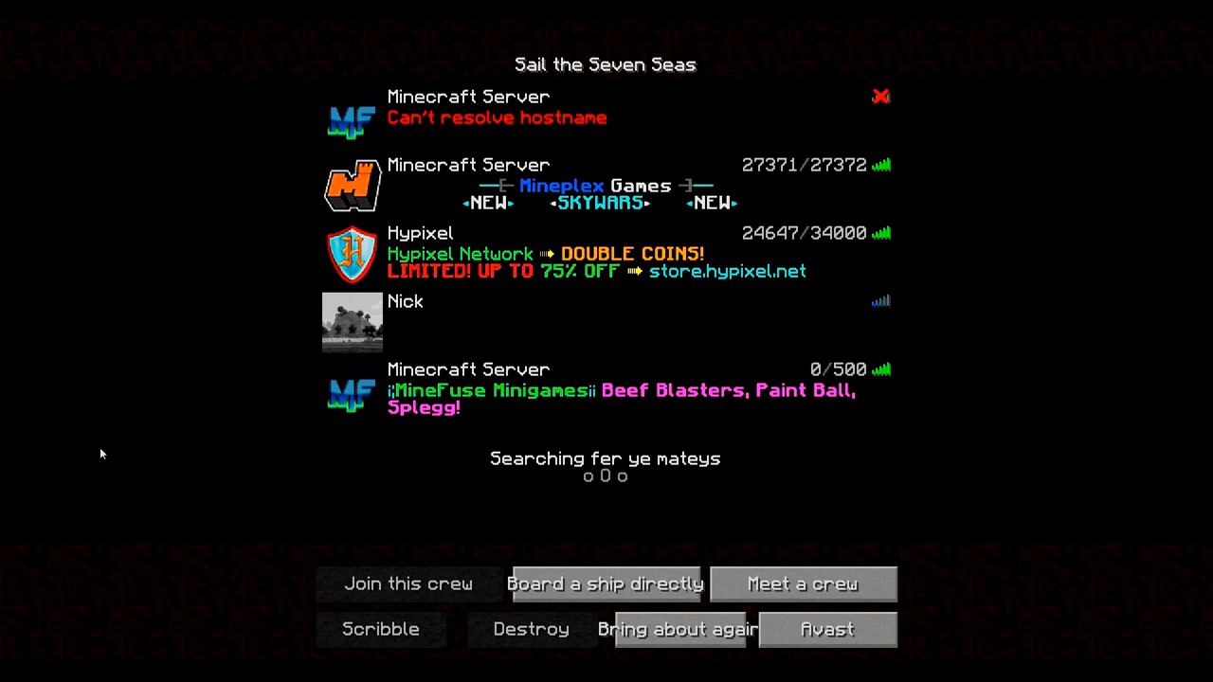
Join the MineFuse Minigames server, where the sidebar shows cool board! 10 and cool board V2.0 9
left_click(531, 398)
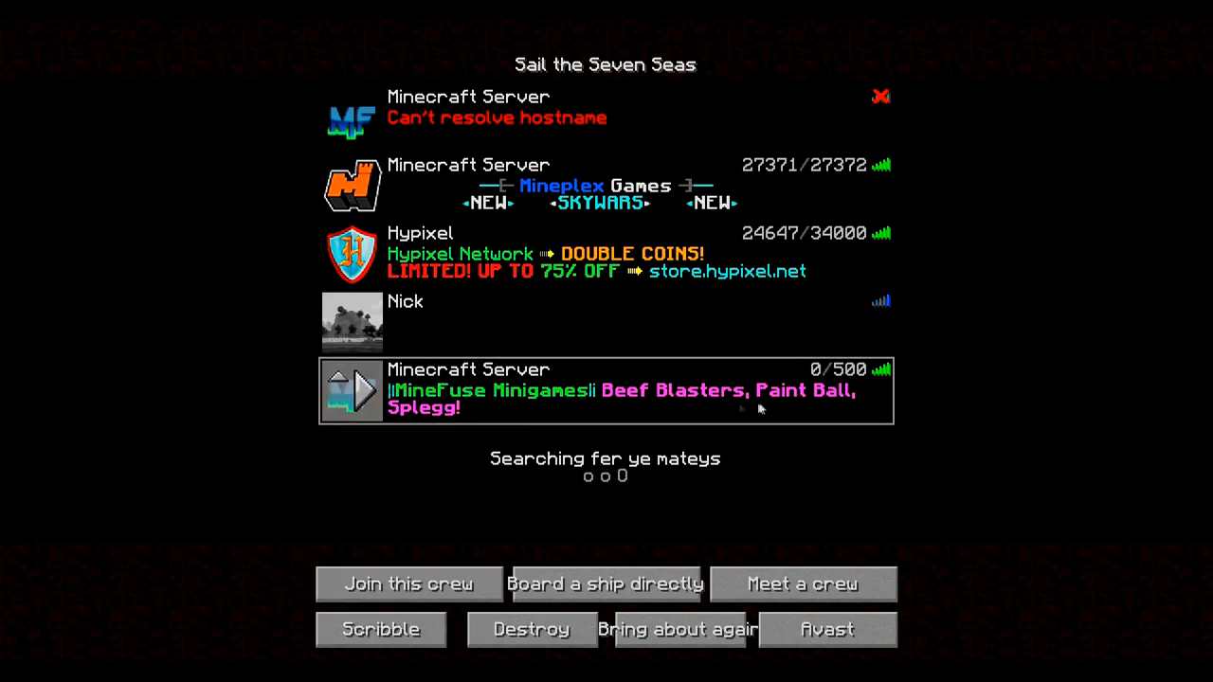
double_click(766, 402)
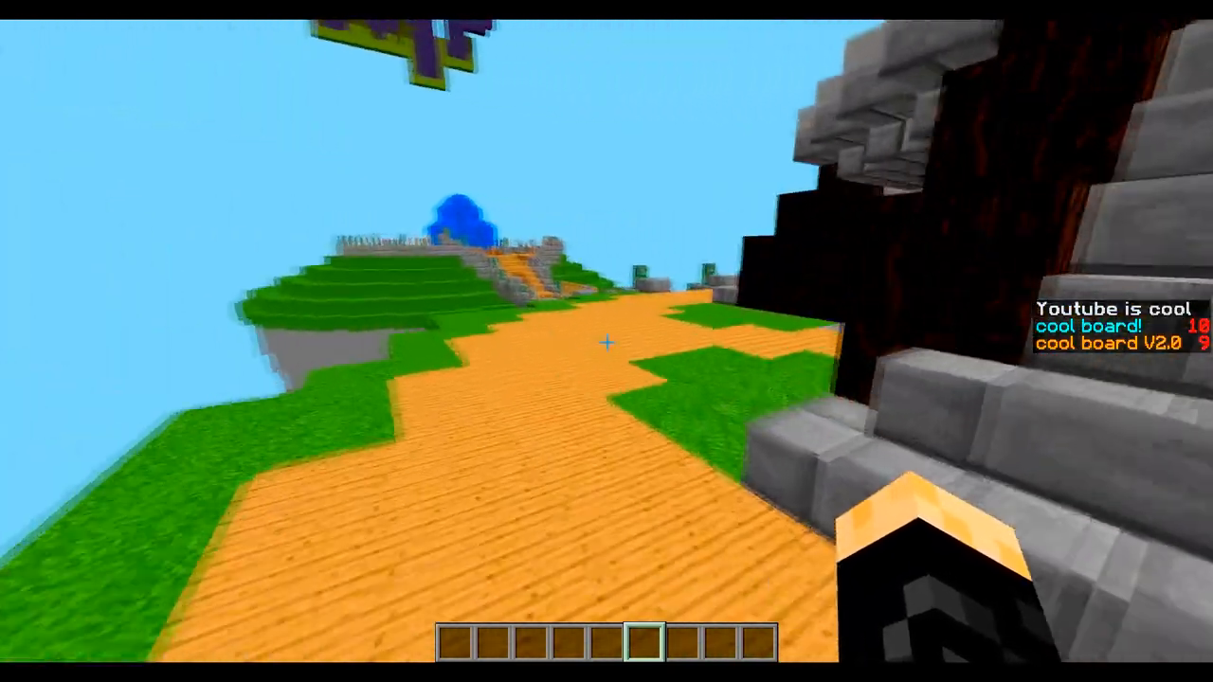
key("t")
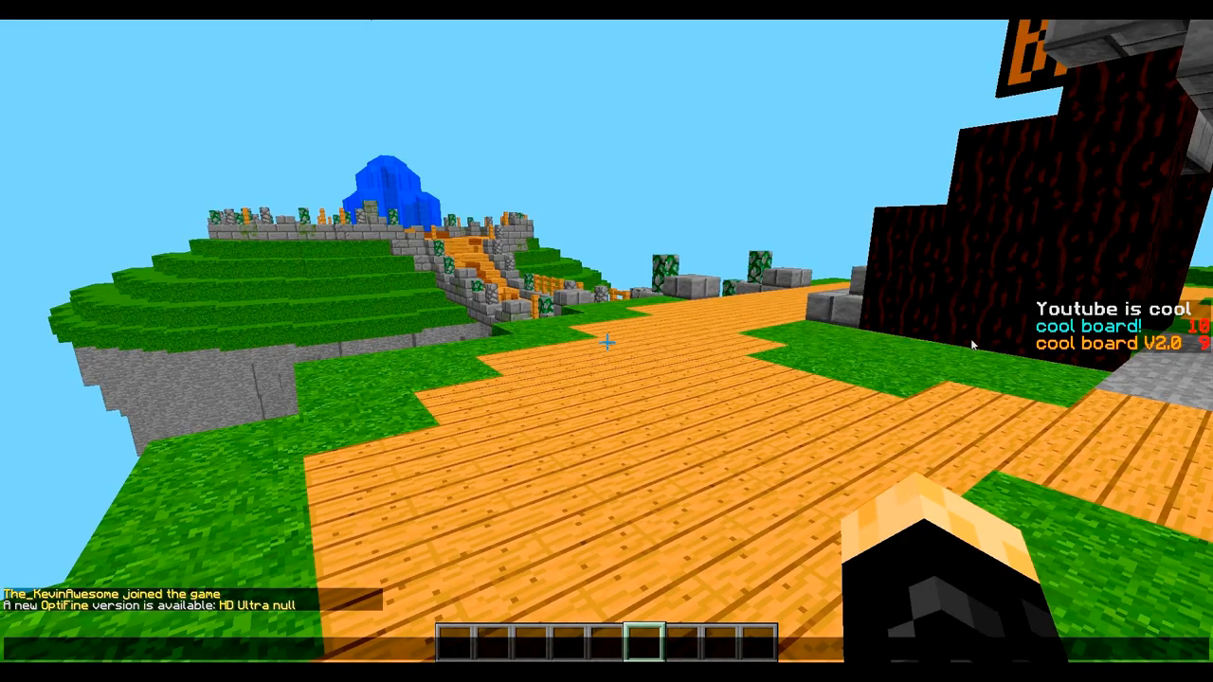
key("w")
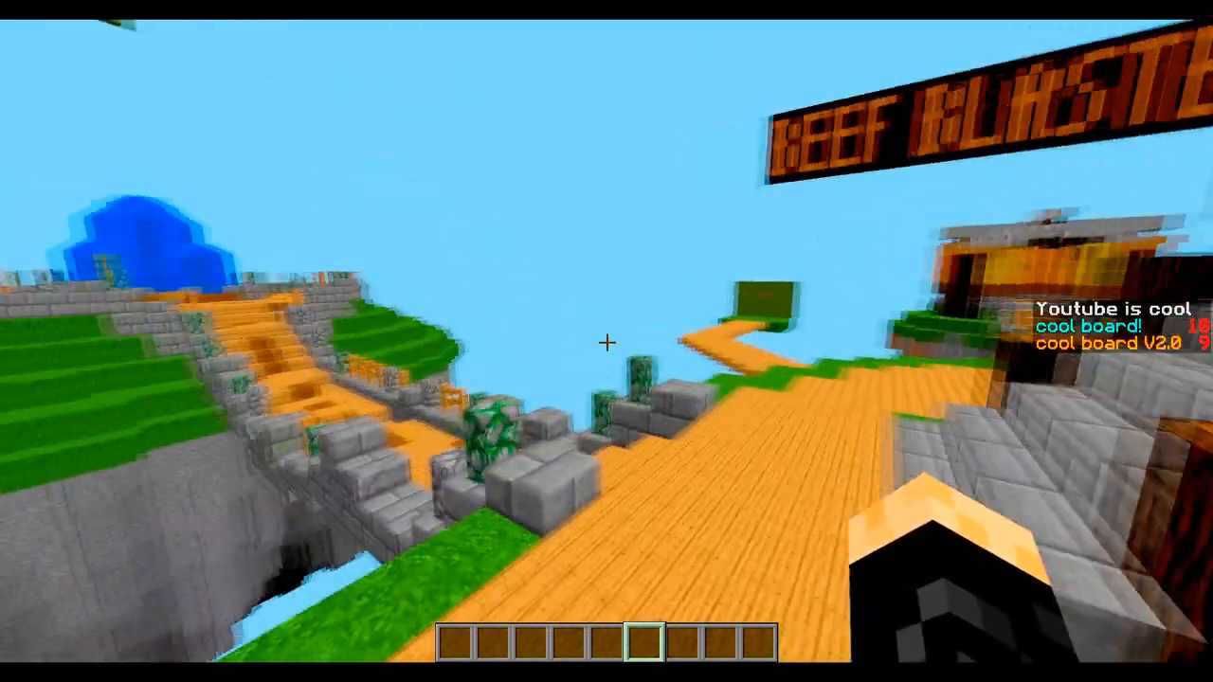
key("w")
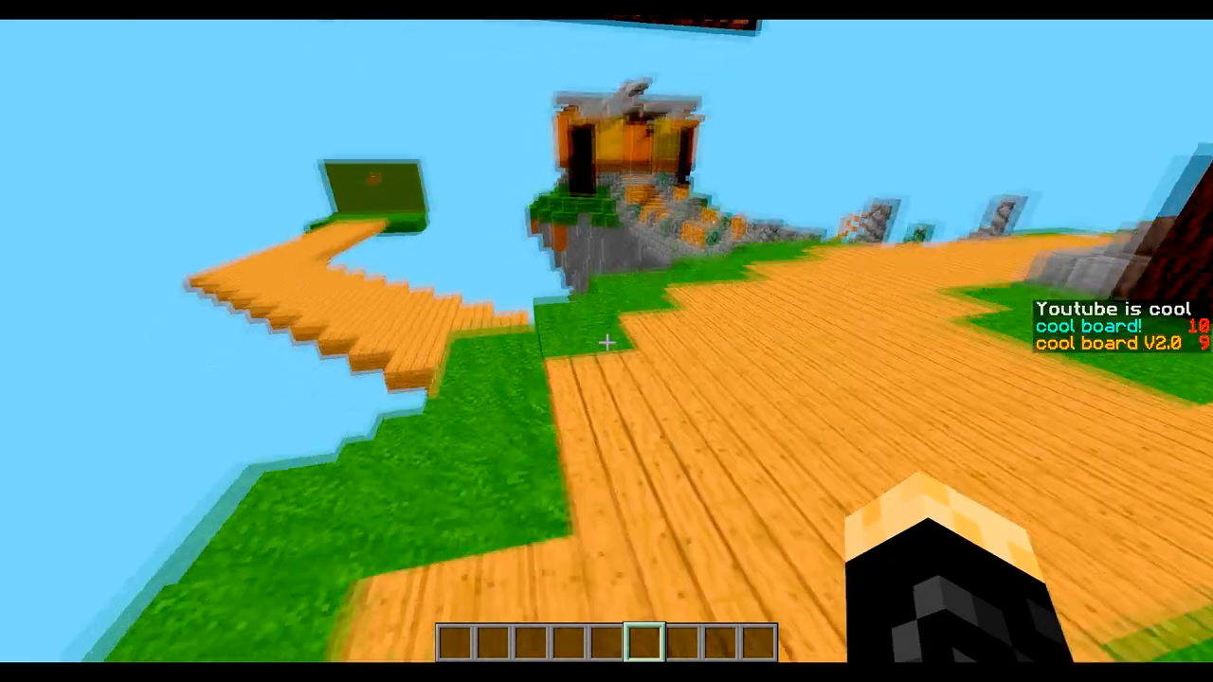
key("w")
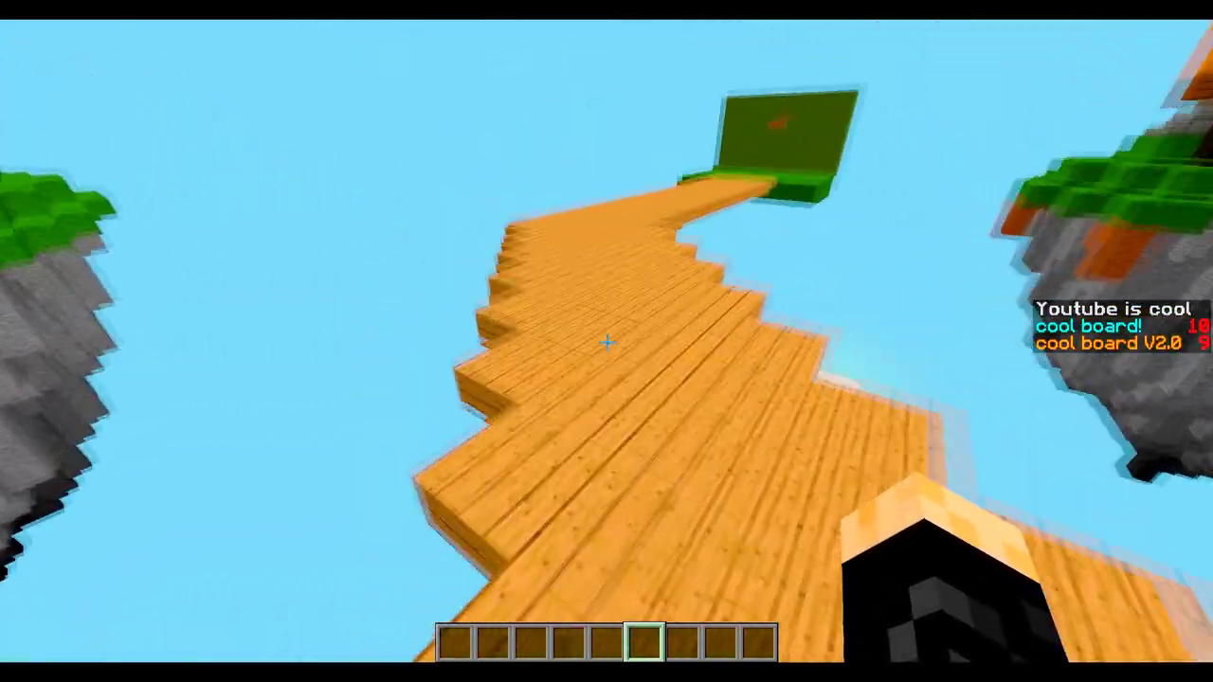
key("w")
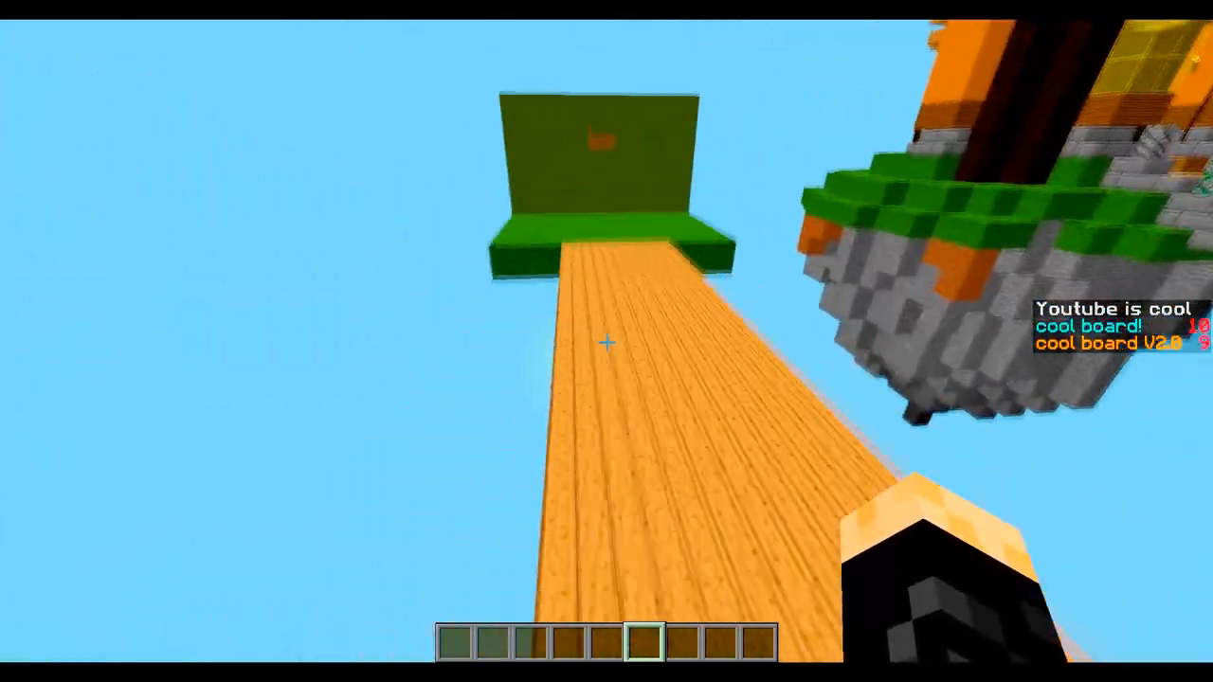
key("w")
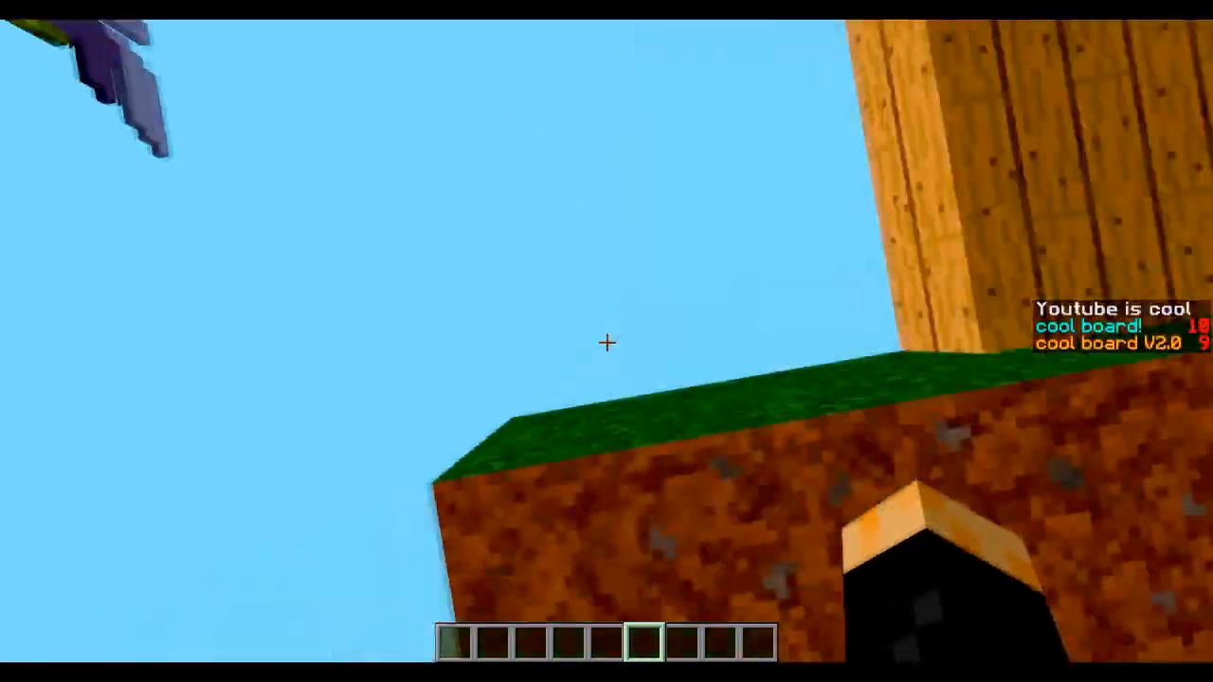
key("w")
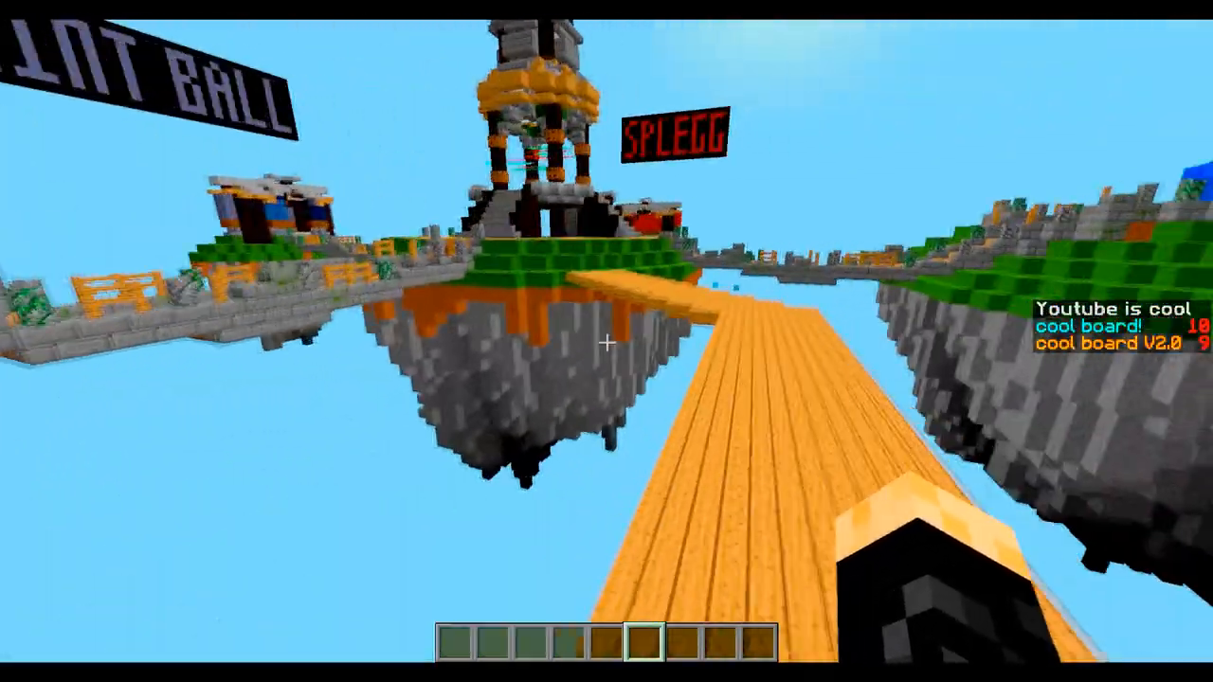
key("w")
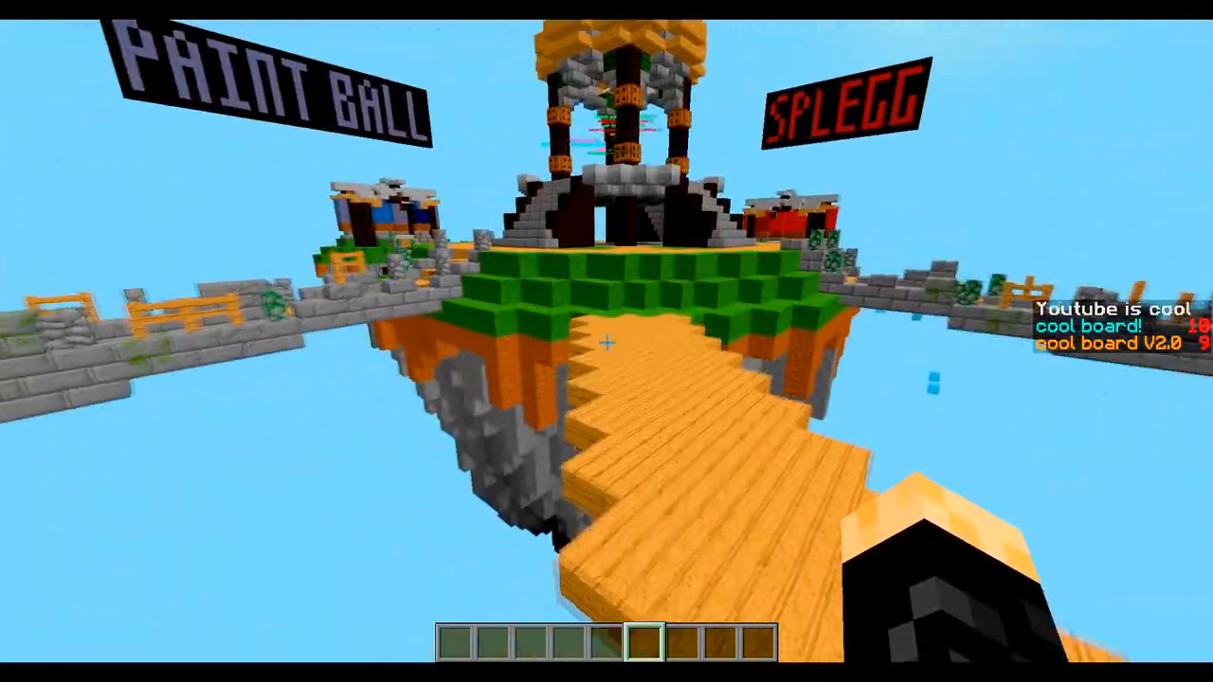
key("w")
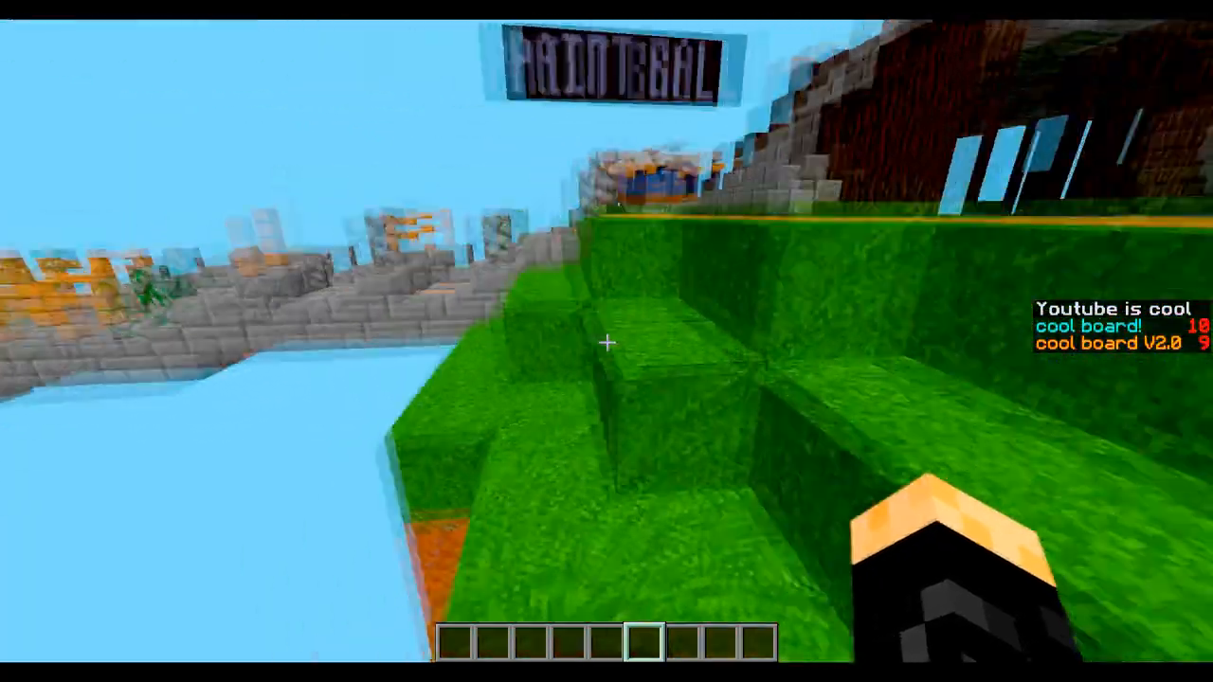
key("w")
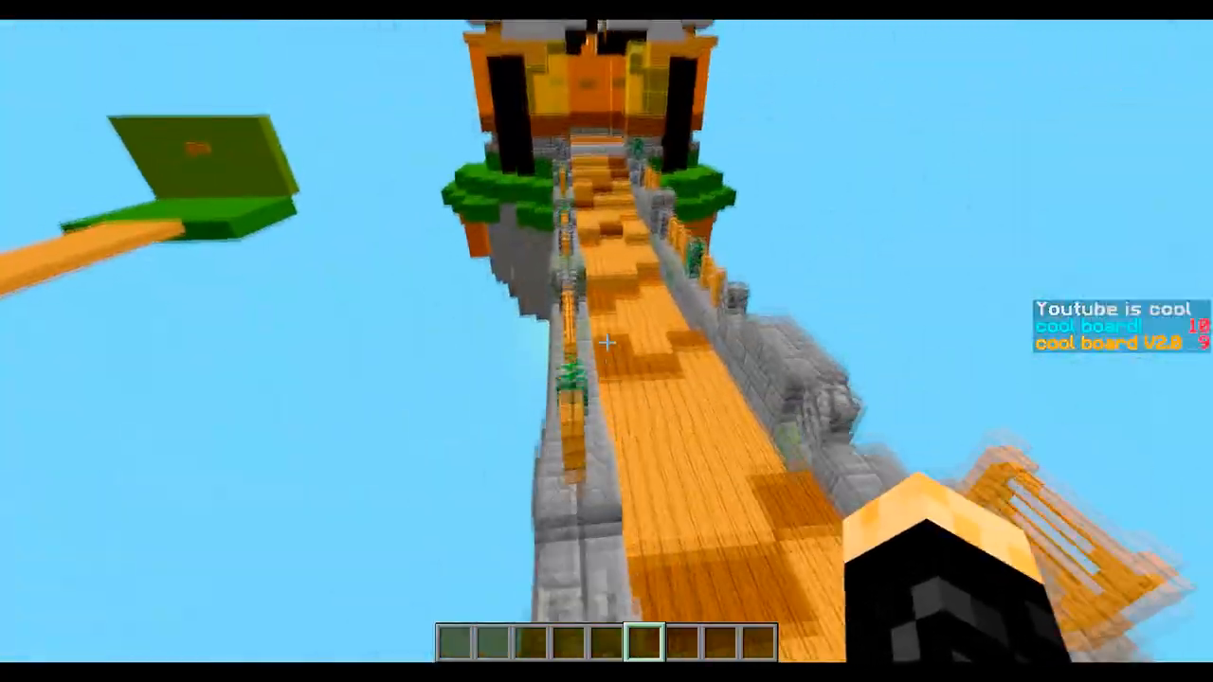
key("w")
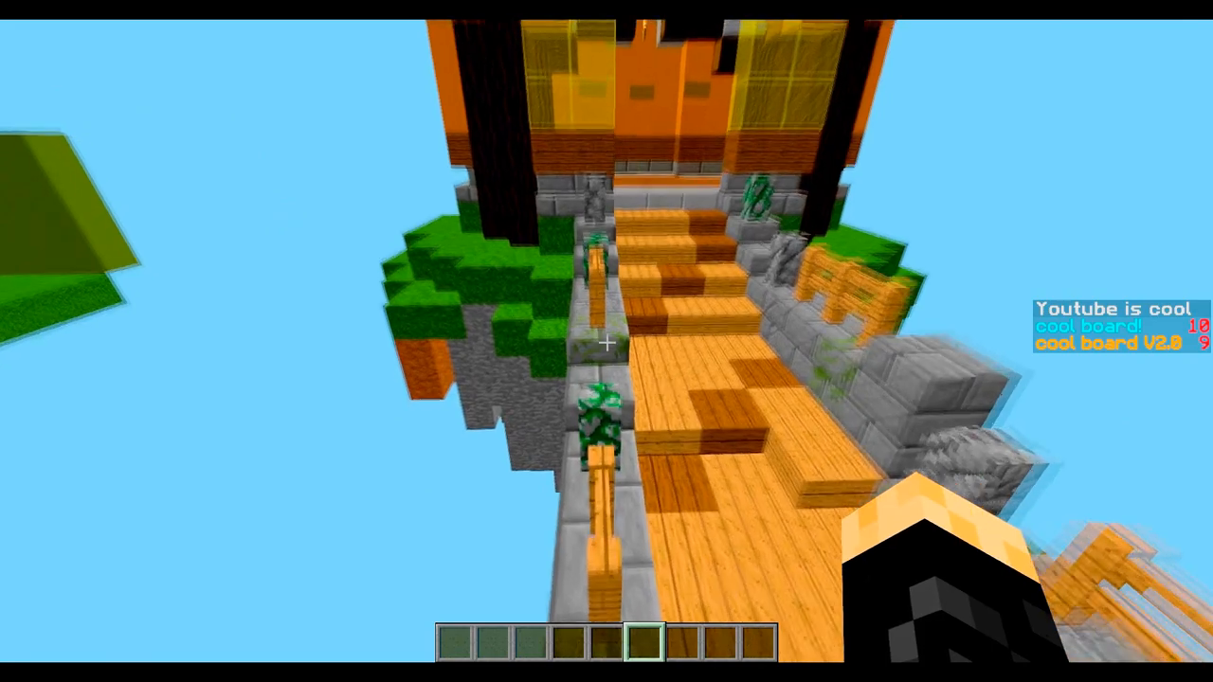
key("w")
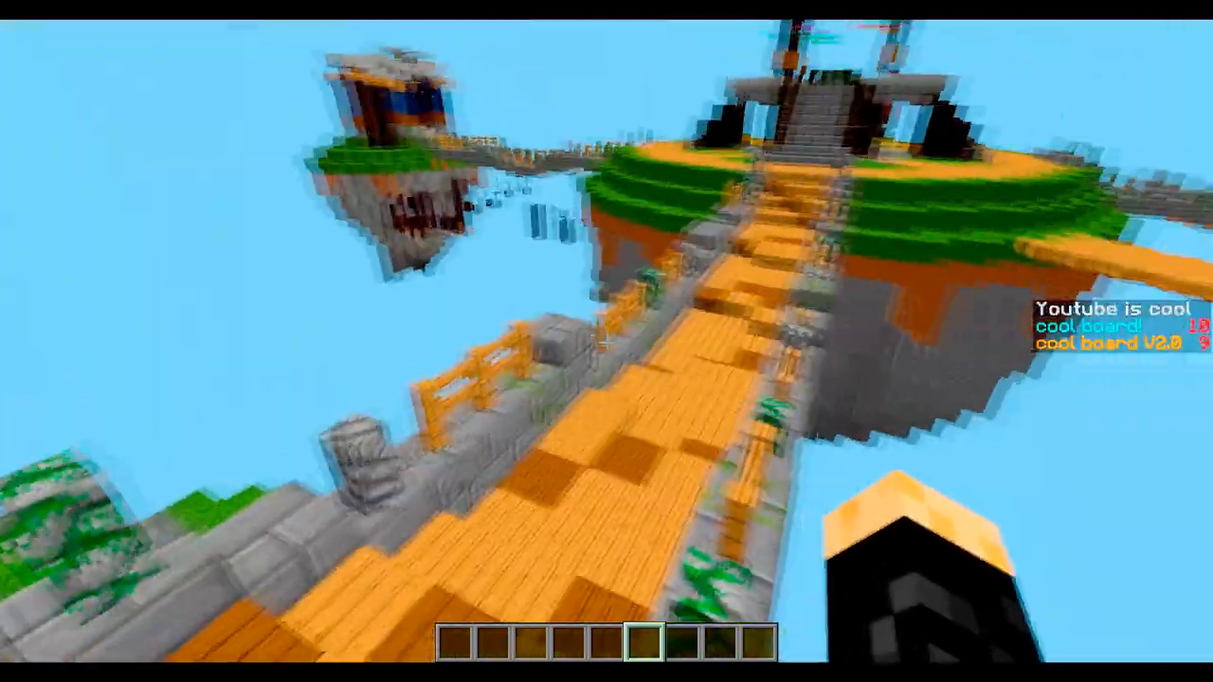
key("w")
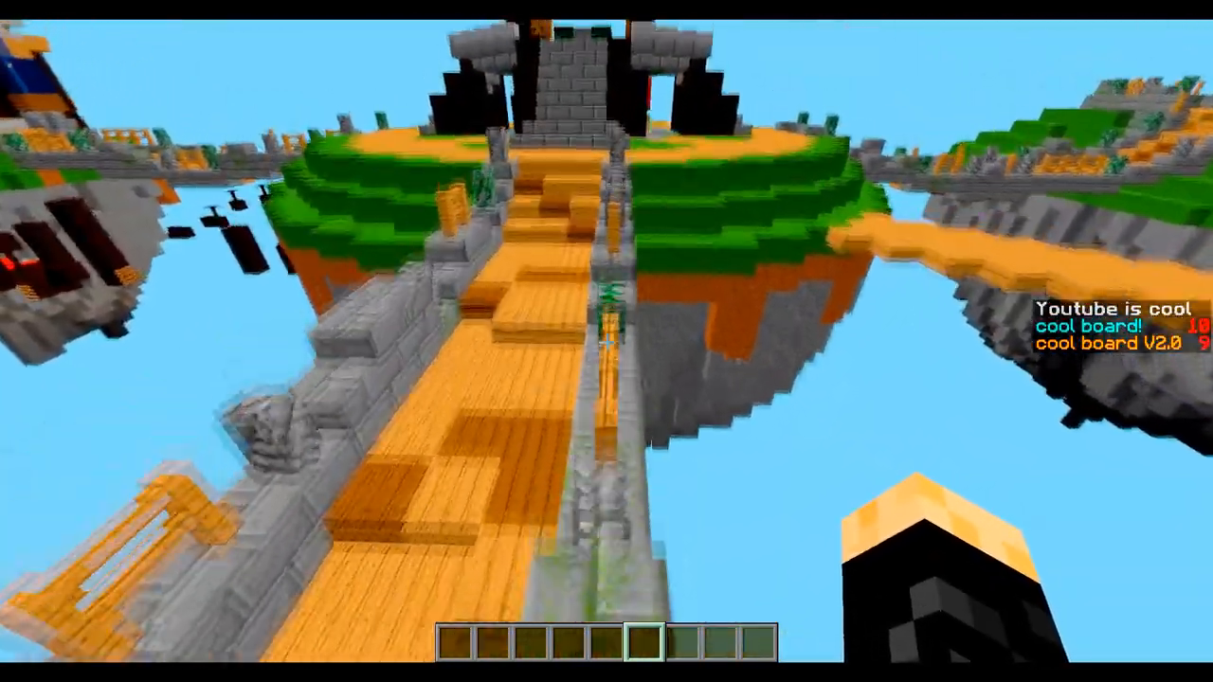
key("w")
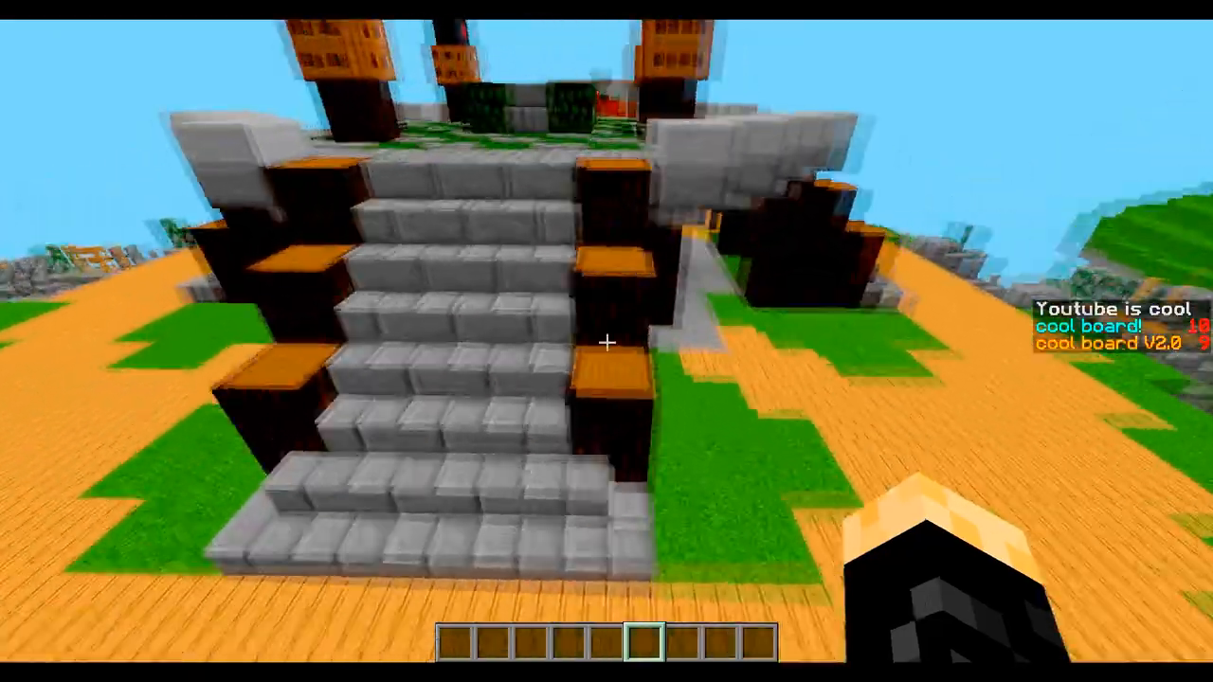
key("w")
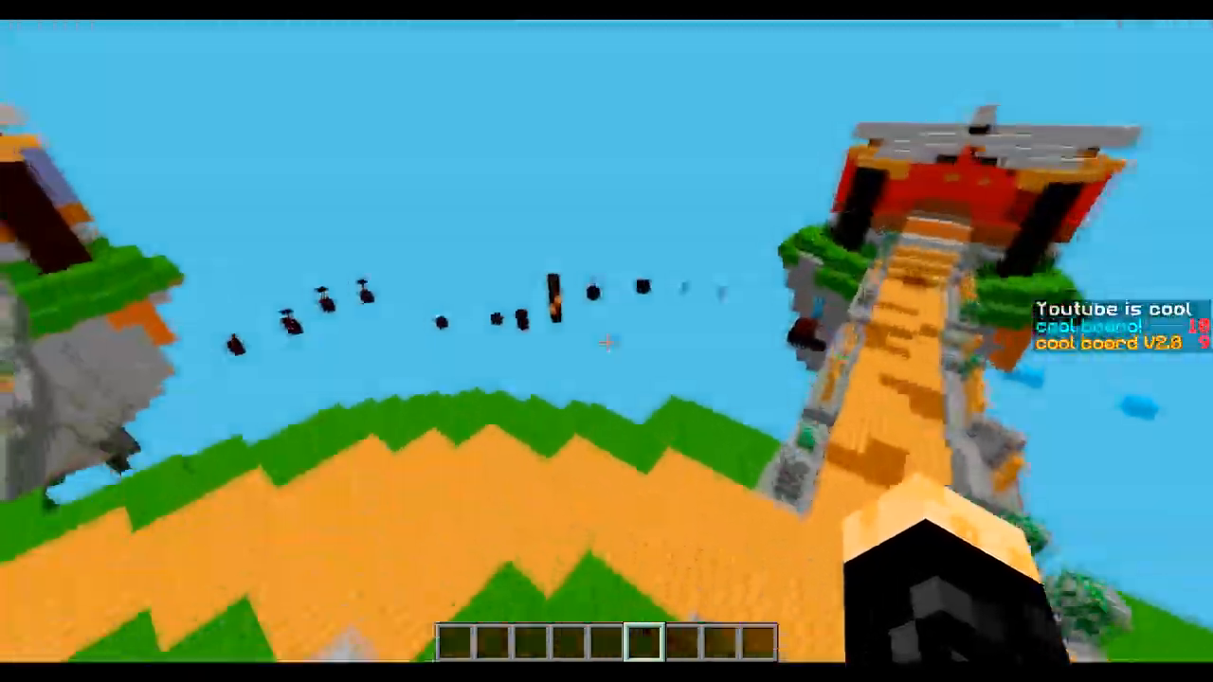
key("w")
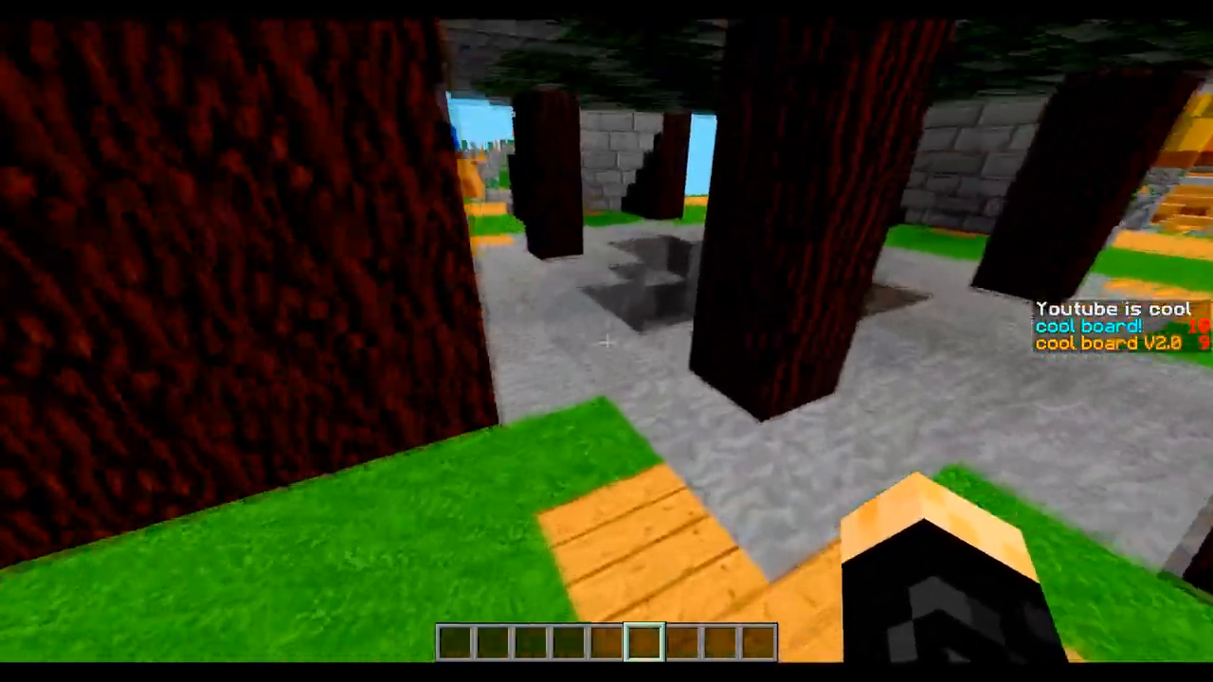
key("w")
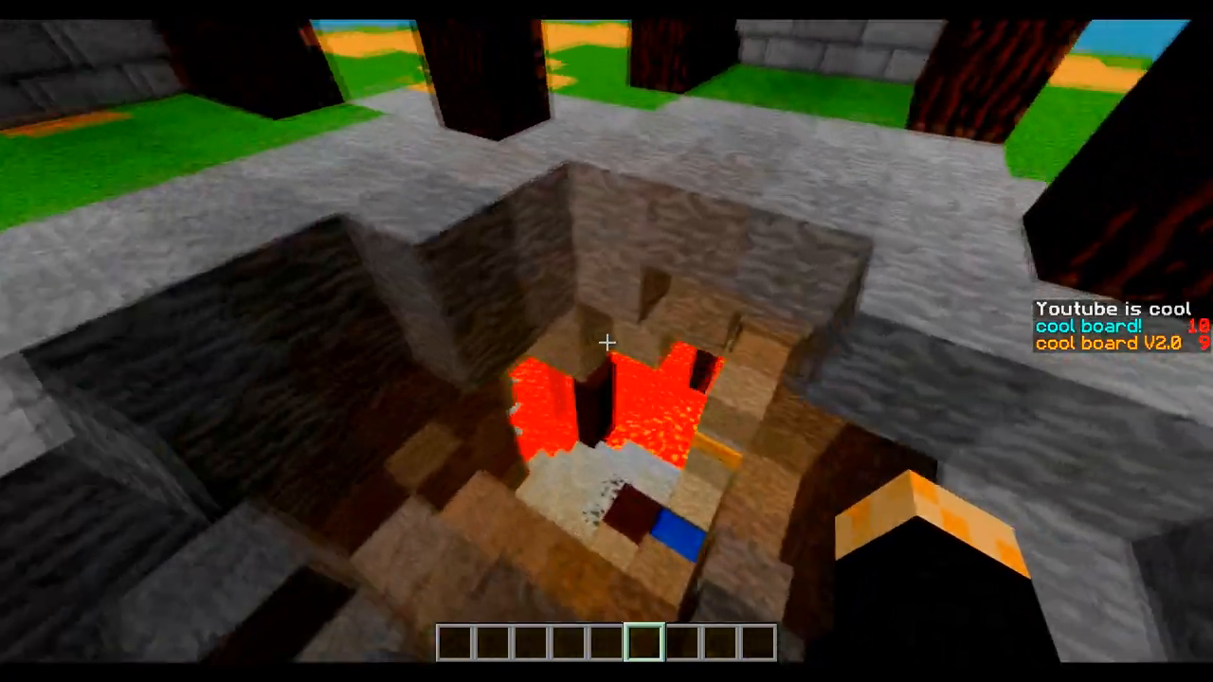
key("w")
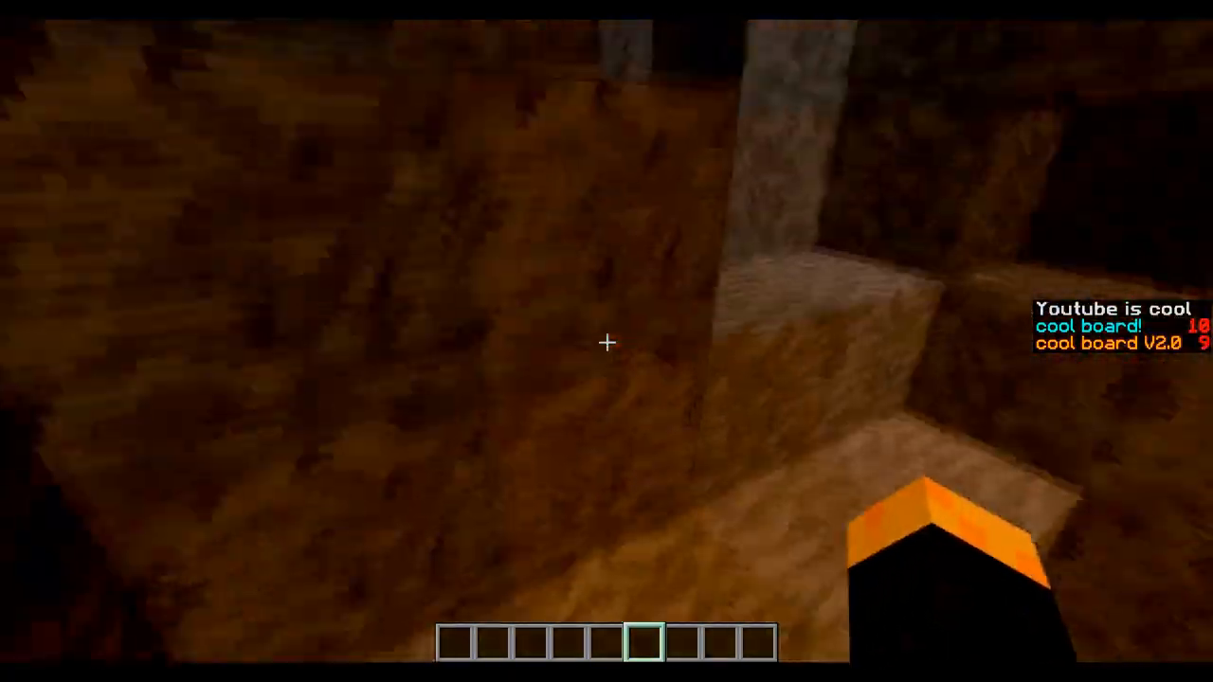
key("w")
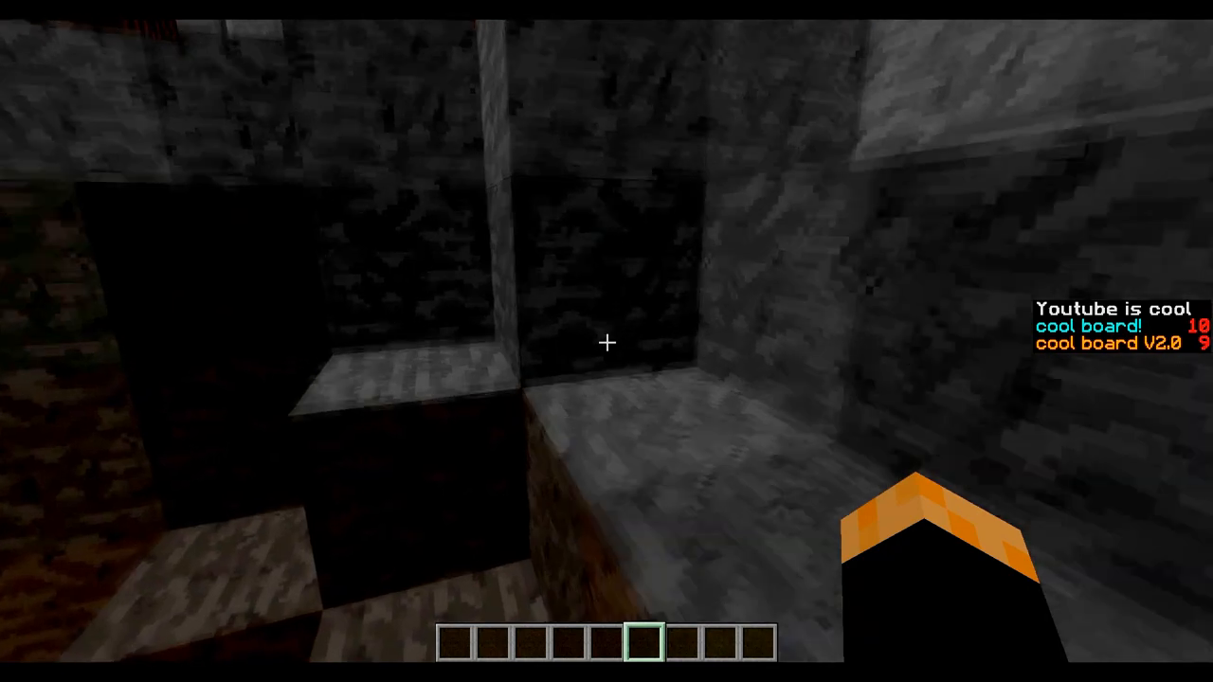
key("w")
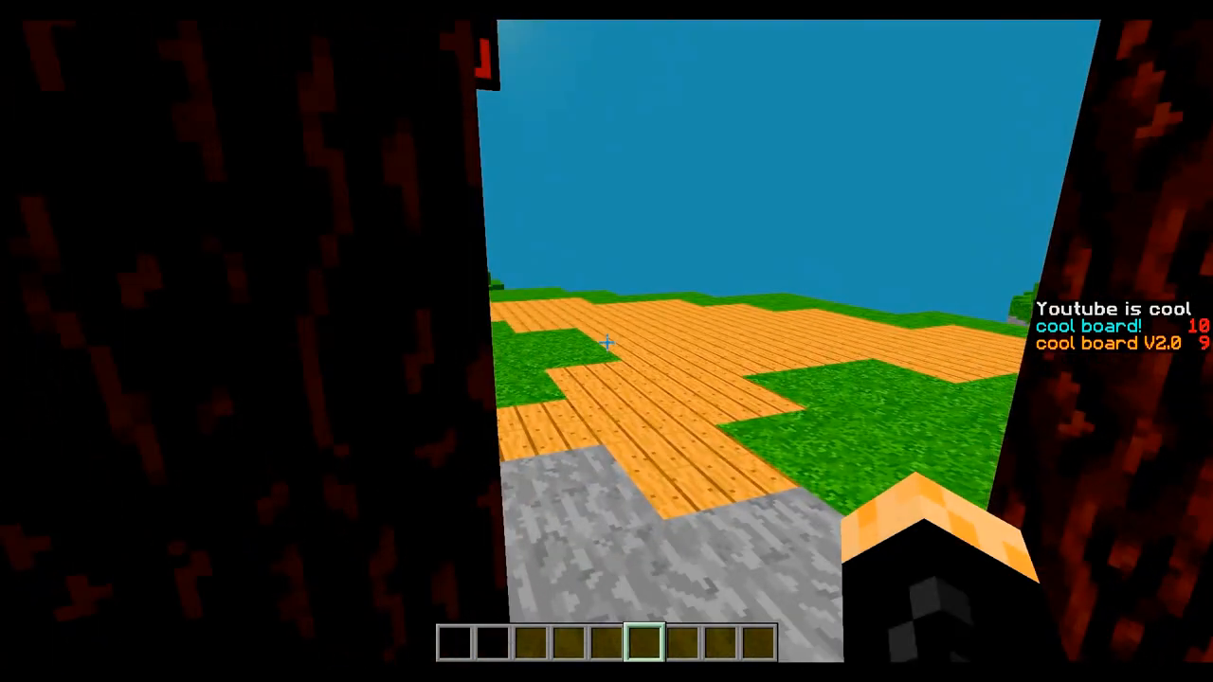